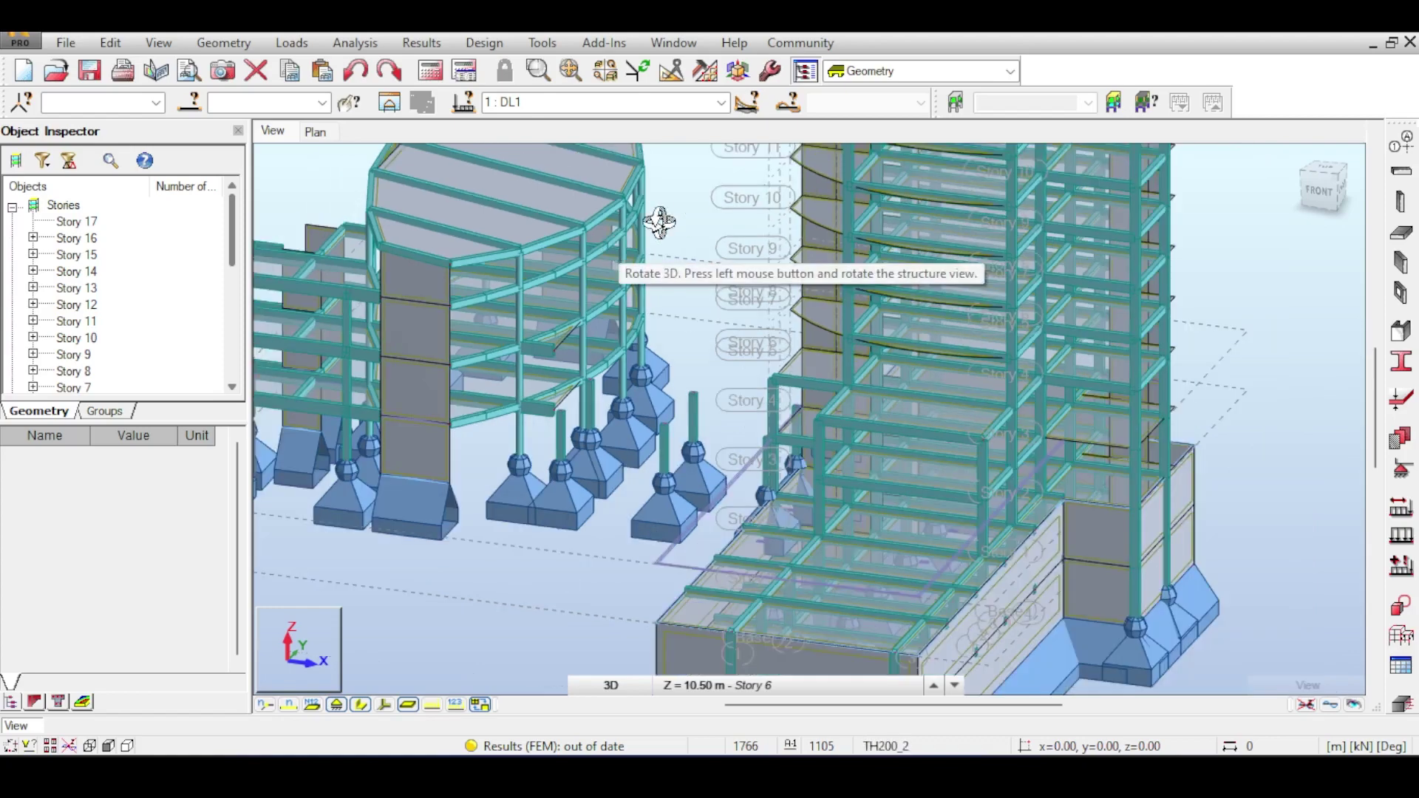
Examine the two buildings and their foundations in 3D from several angles.
drag(662, 222, 544, 312)
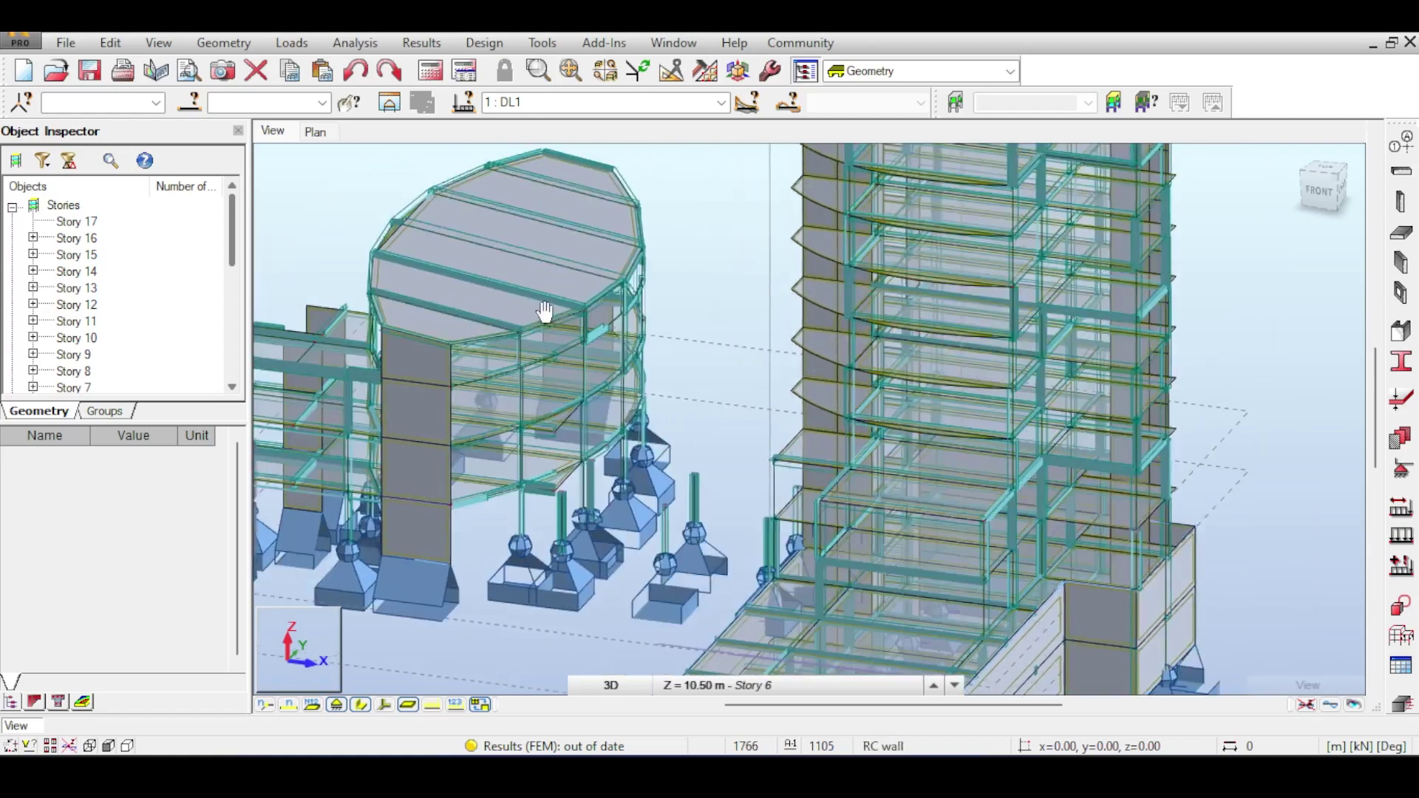
scroll(709, 461, up, 1)
middle_drag(713, 463, 737, 317)
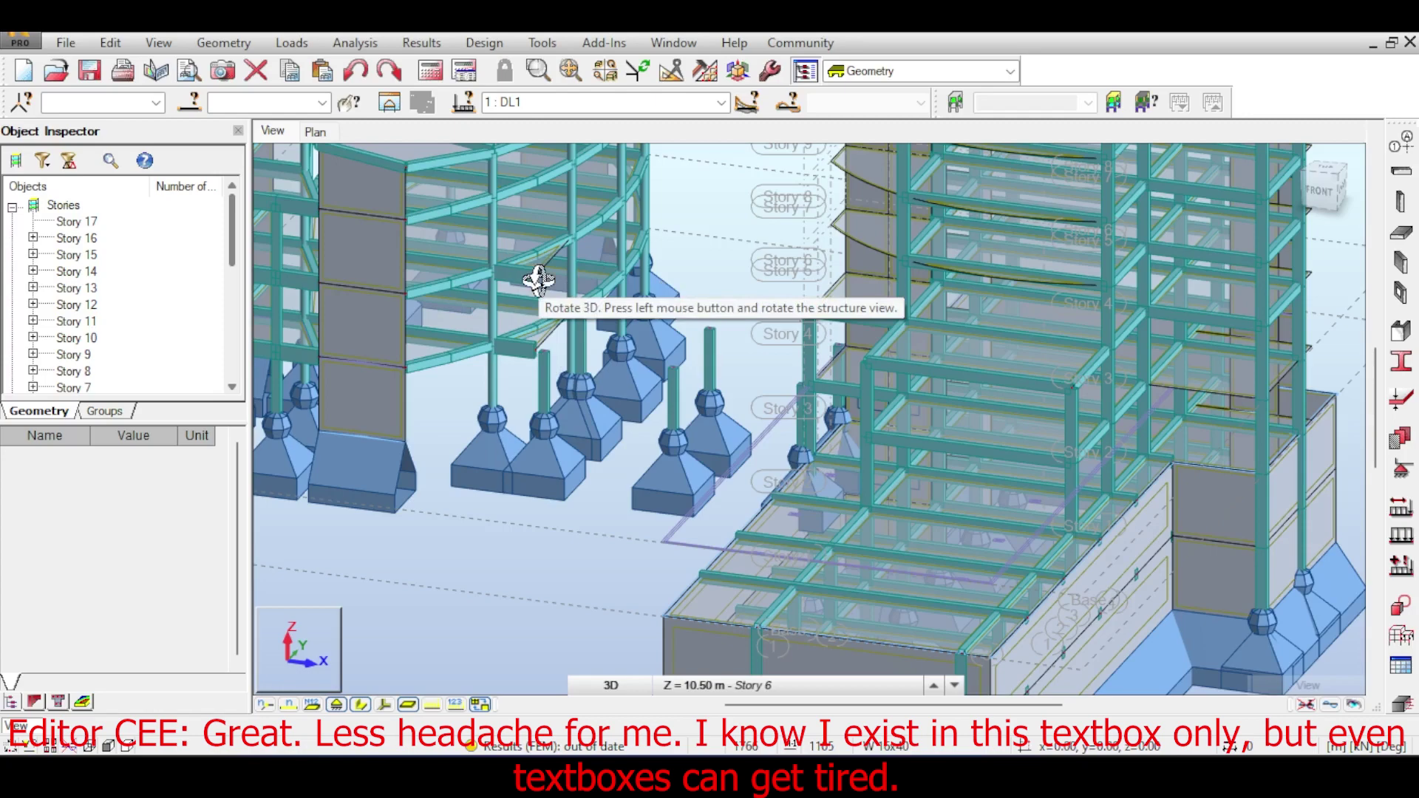
drag(447, 221, 521, 304)
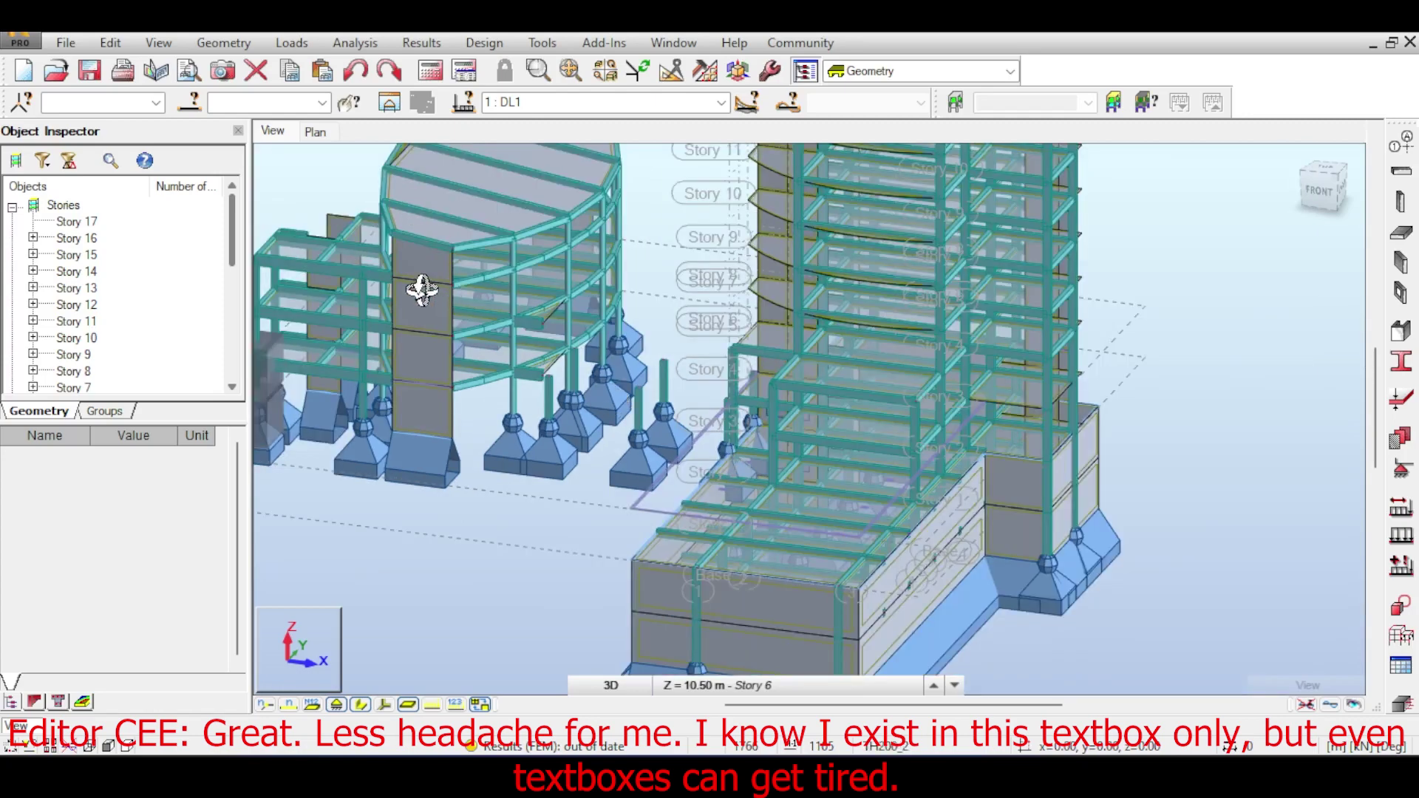
middle_drag(525, 215, 509, 391)
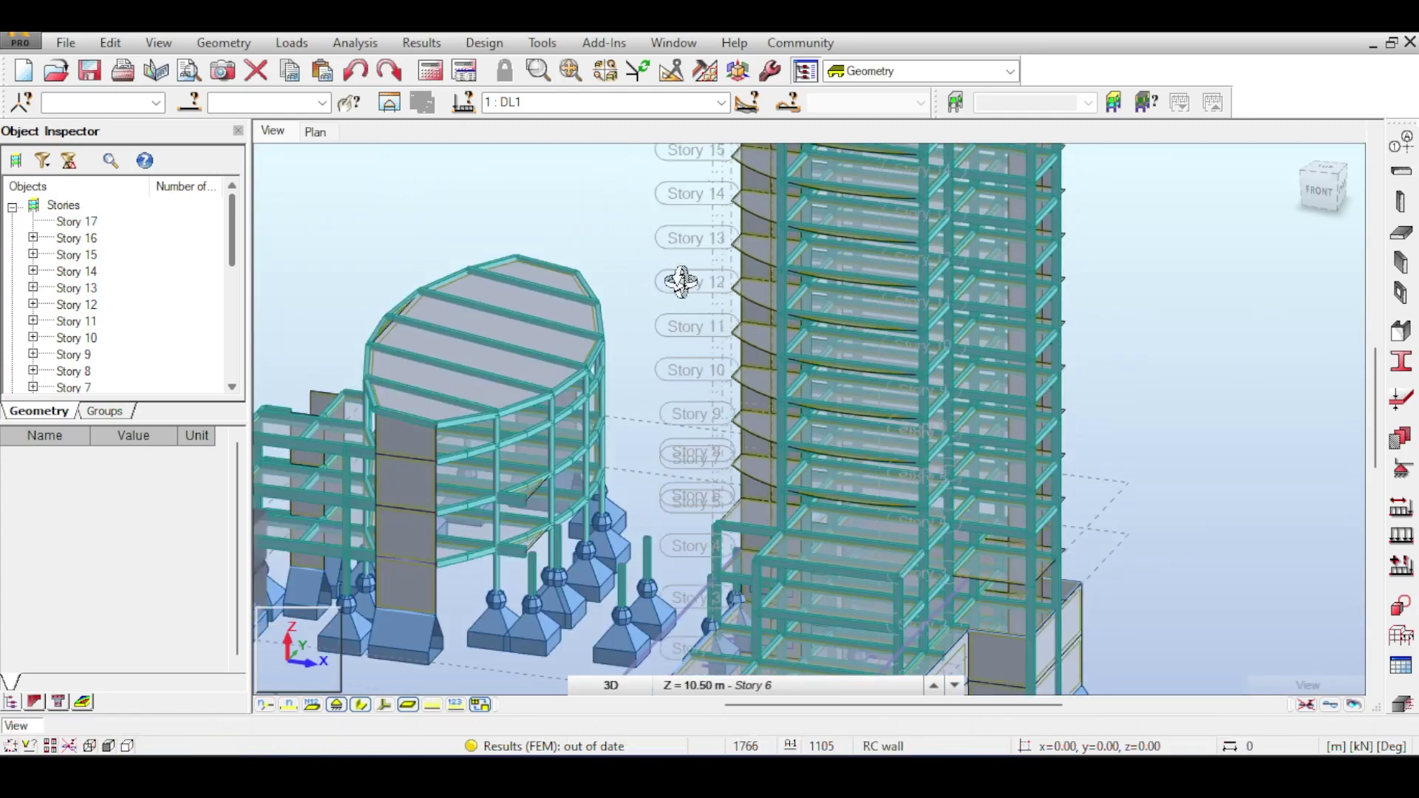
drag(611, 330, 639, 230)
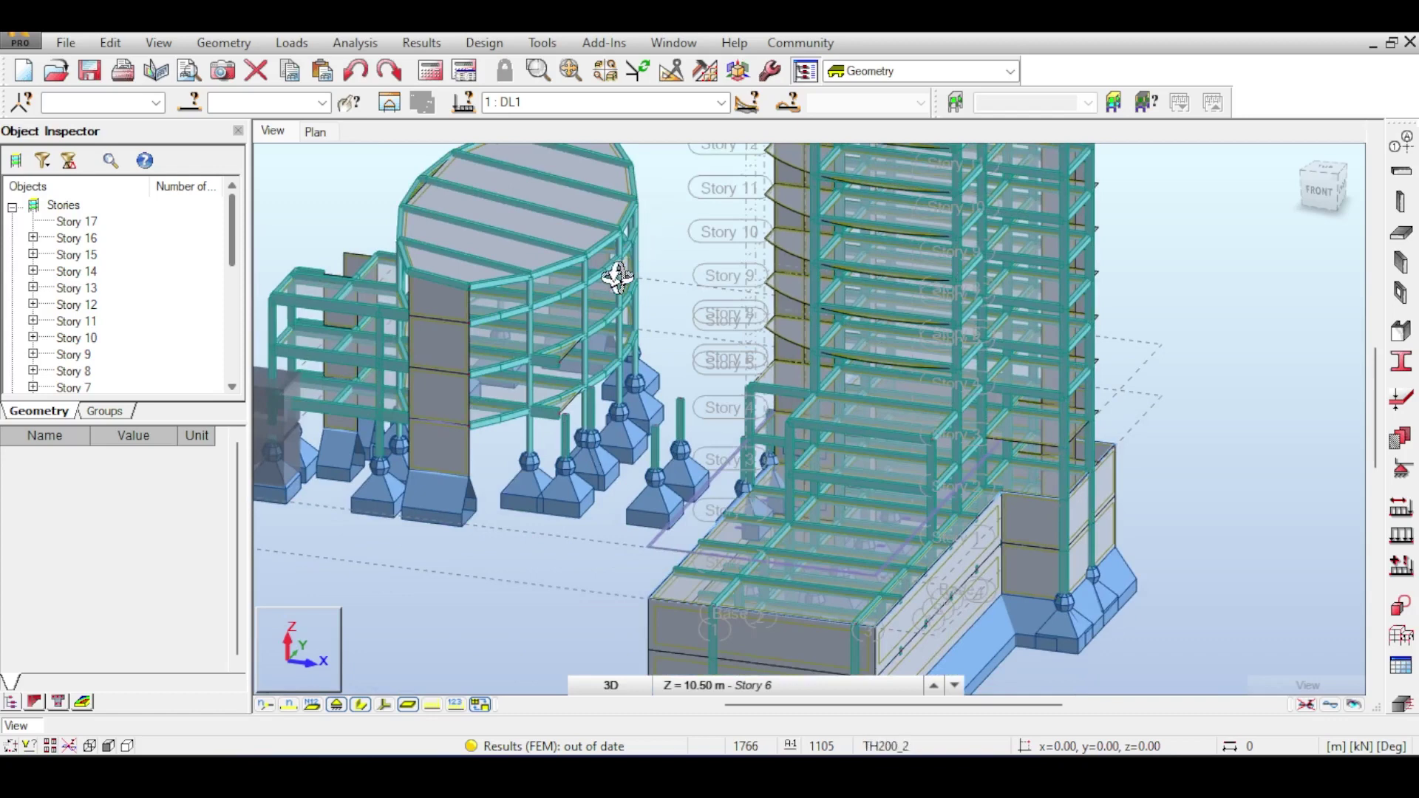
drag(740, 260, 709, 251)
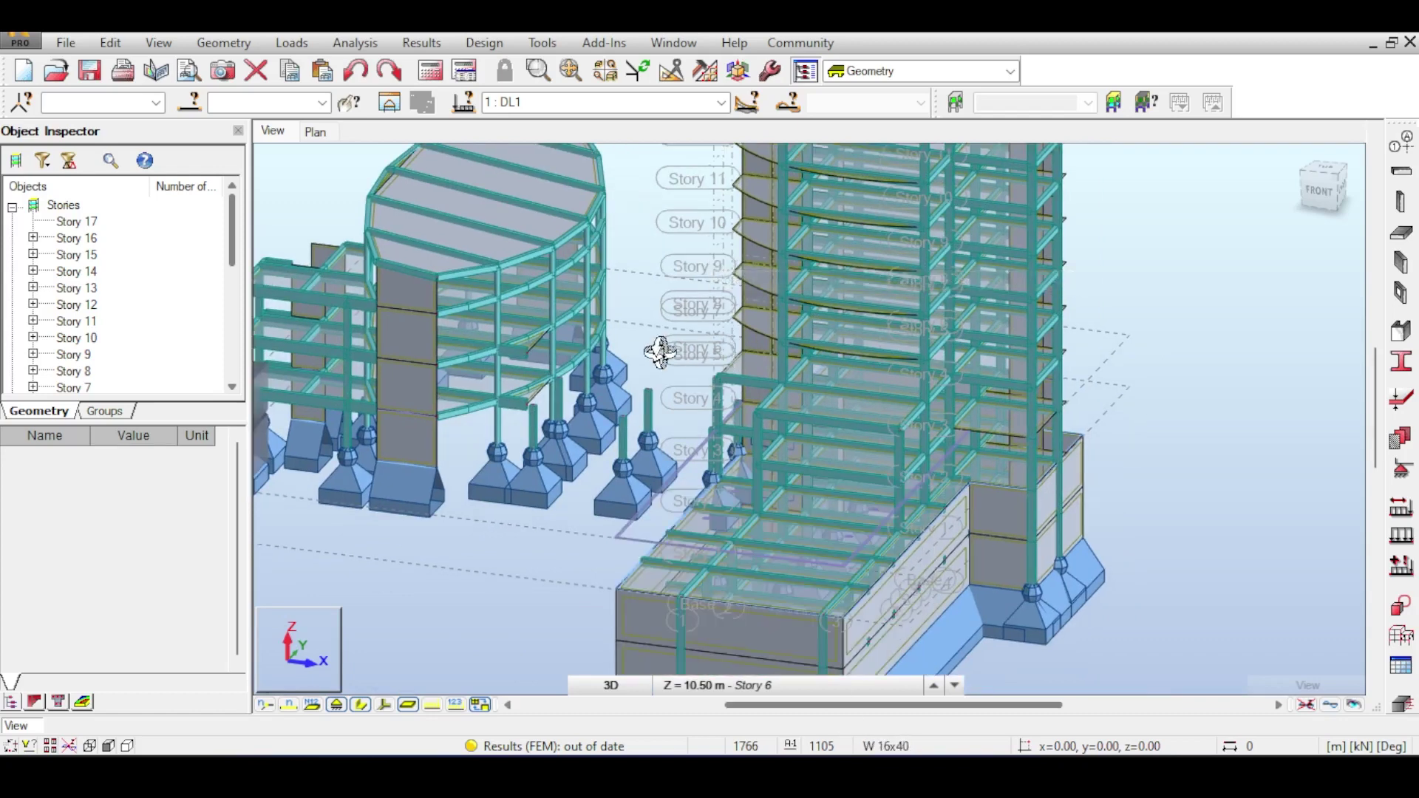
drag(573, 314, 629, 269)
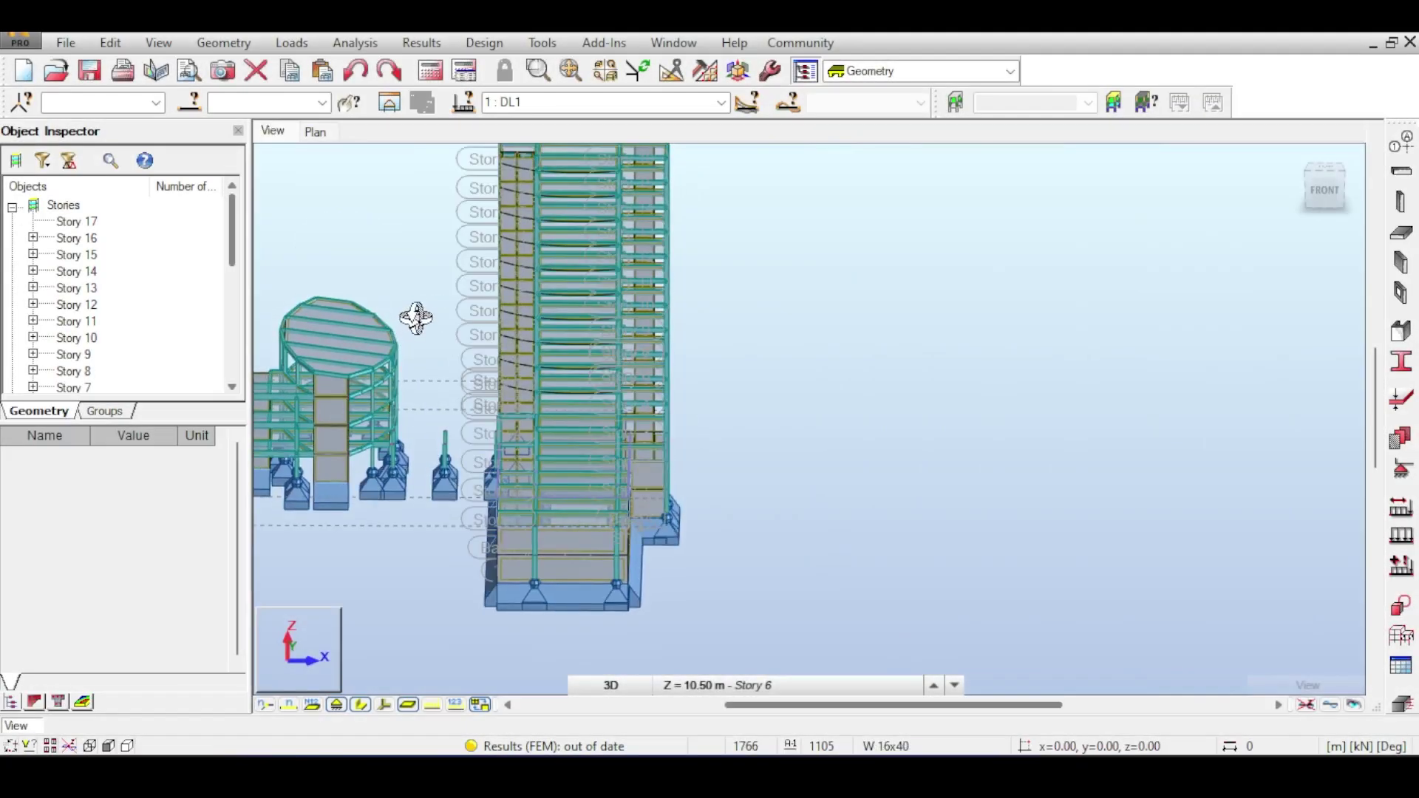
Select the entire tall tower, including its members and panels, with a selection window in the front view.
right_click(434, 329)
click(435, 329)
middle_drag(416, 250, 349, 270)
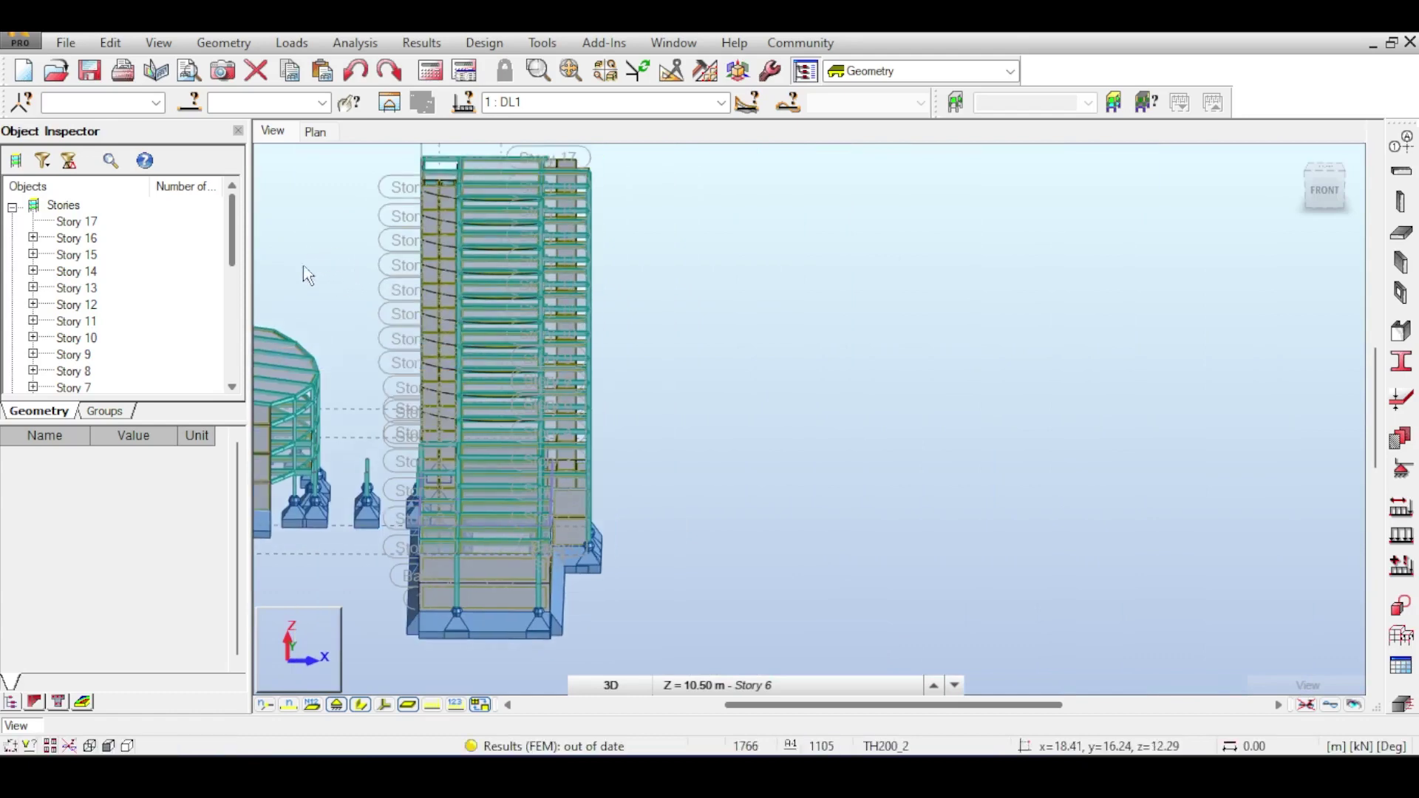
middle_drag(290, 196, 330, 190)
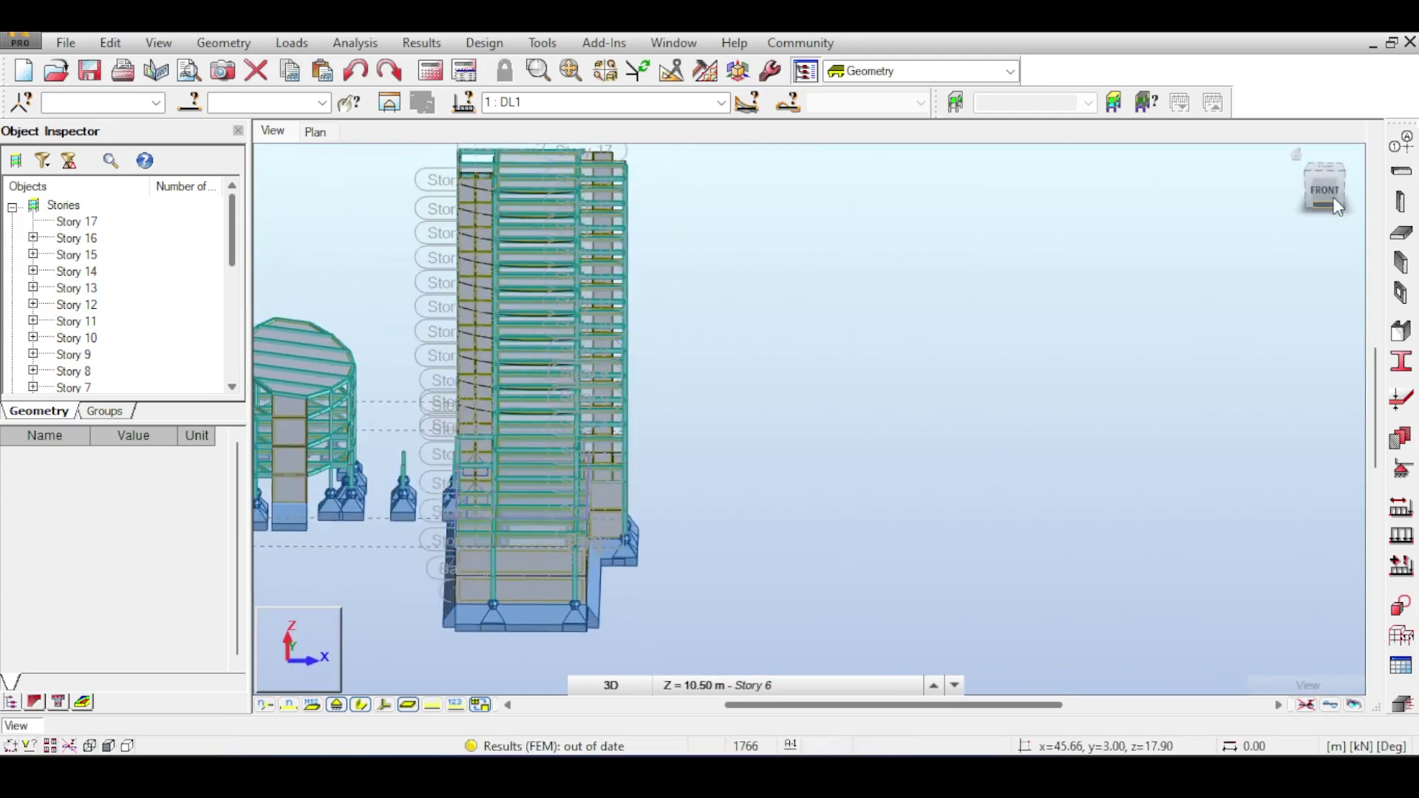
drag(1324, 190, 1327, 183)
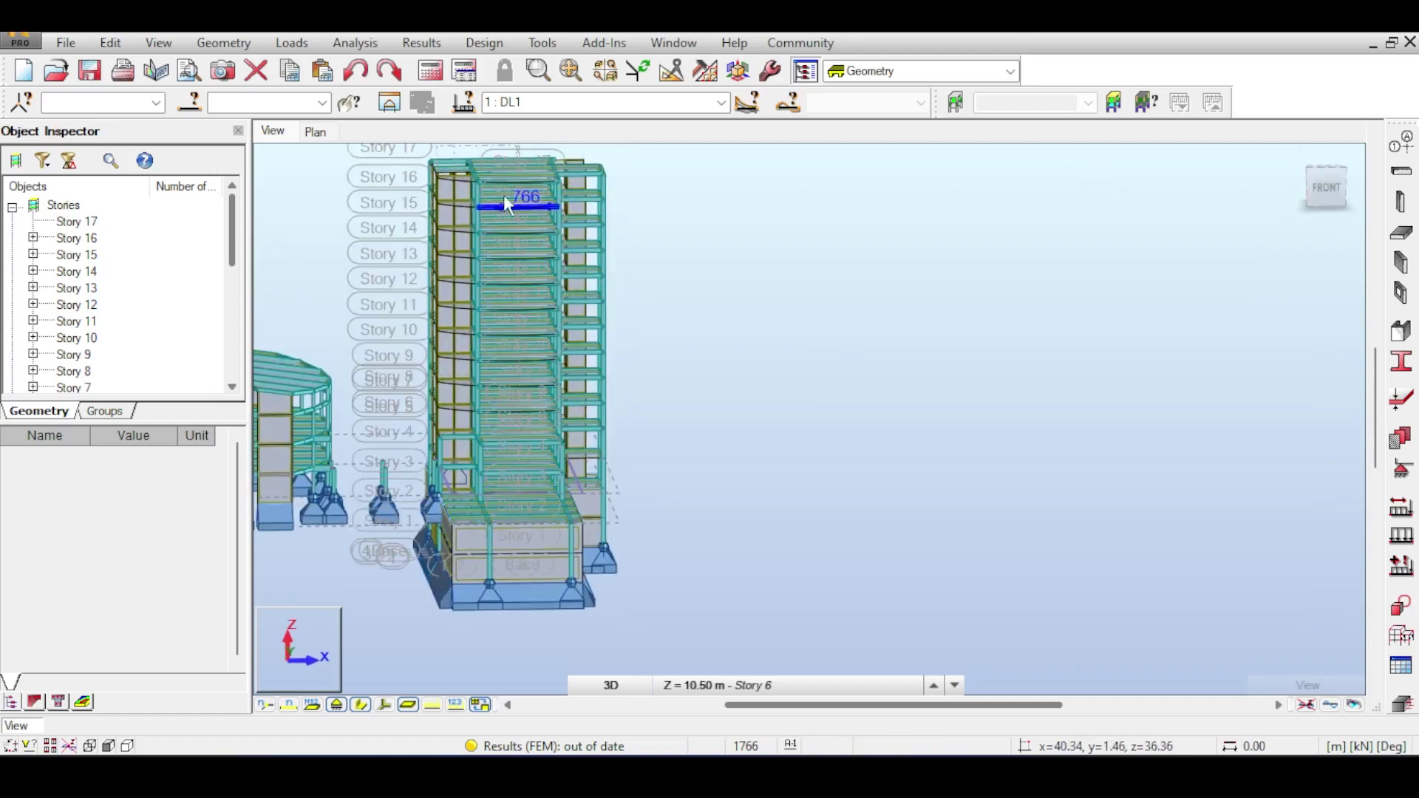
scroll(488, 397, up, 2)
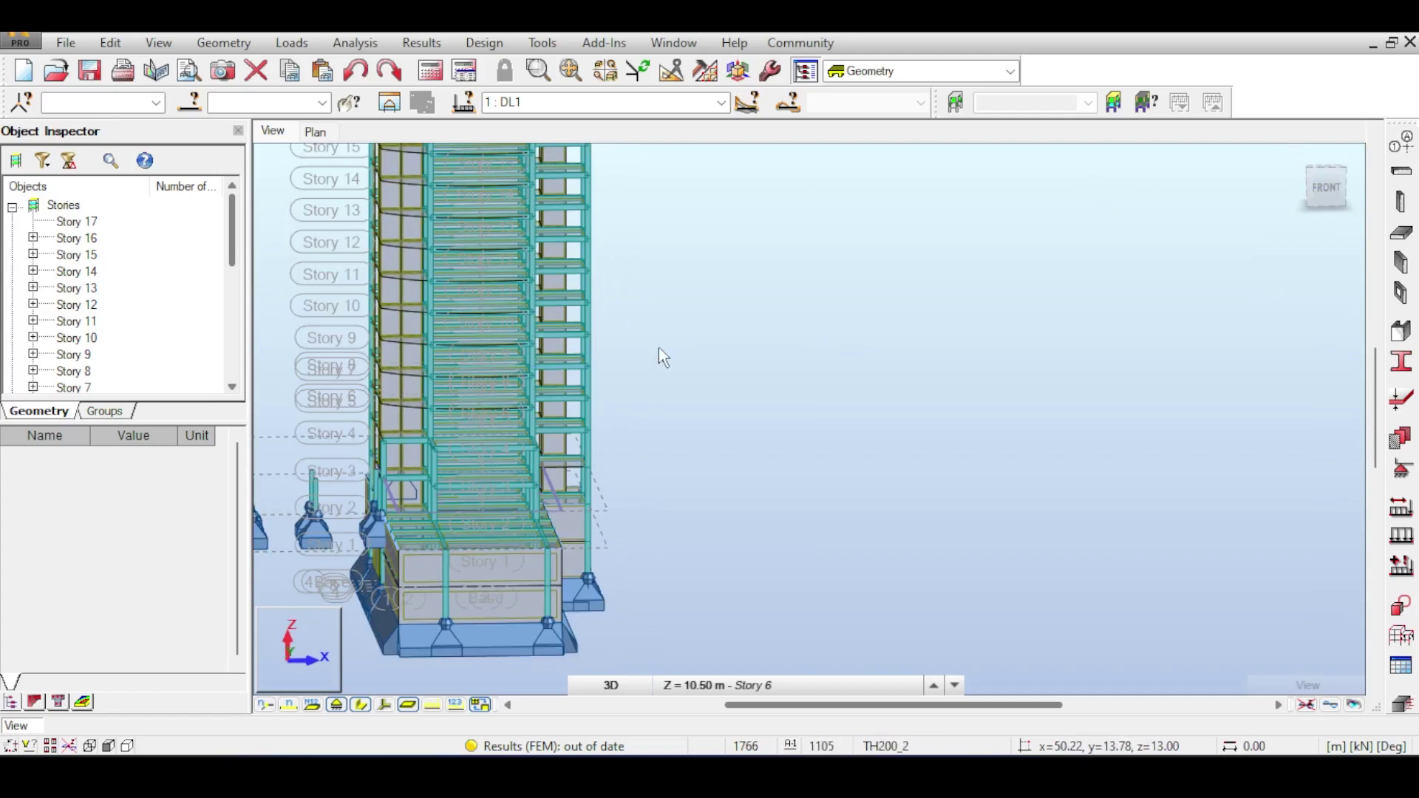
scroll(657, 309, down, 1)
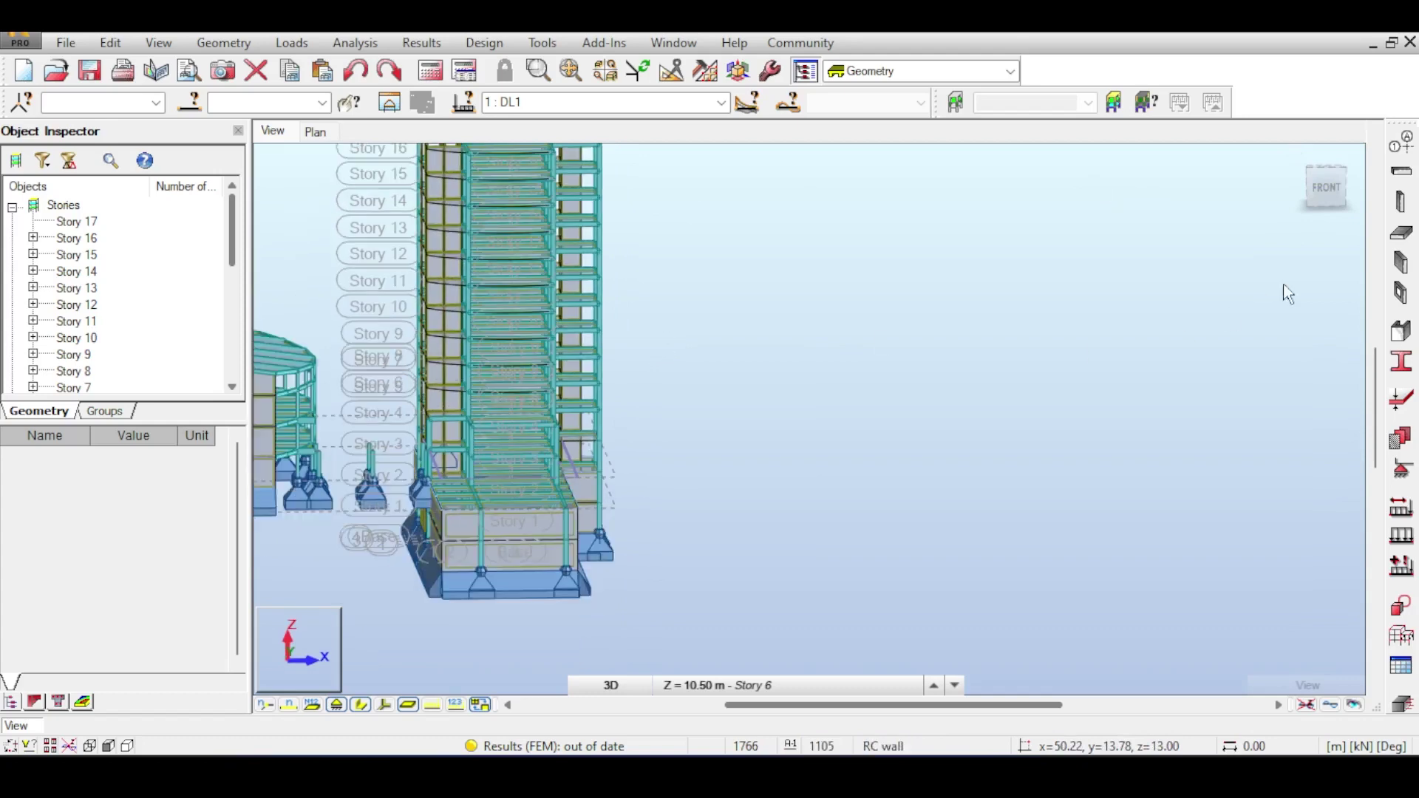
click(1330, 189)
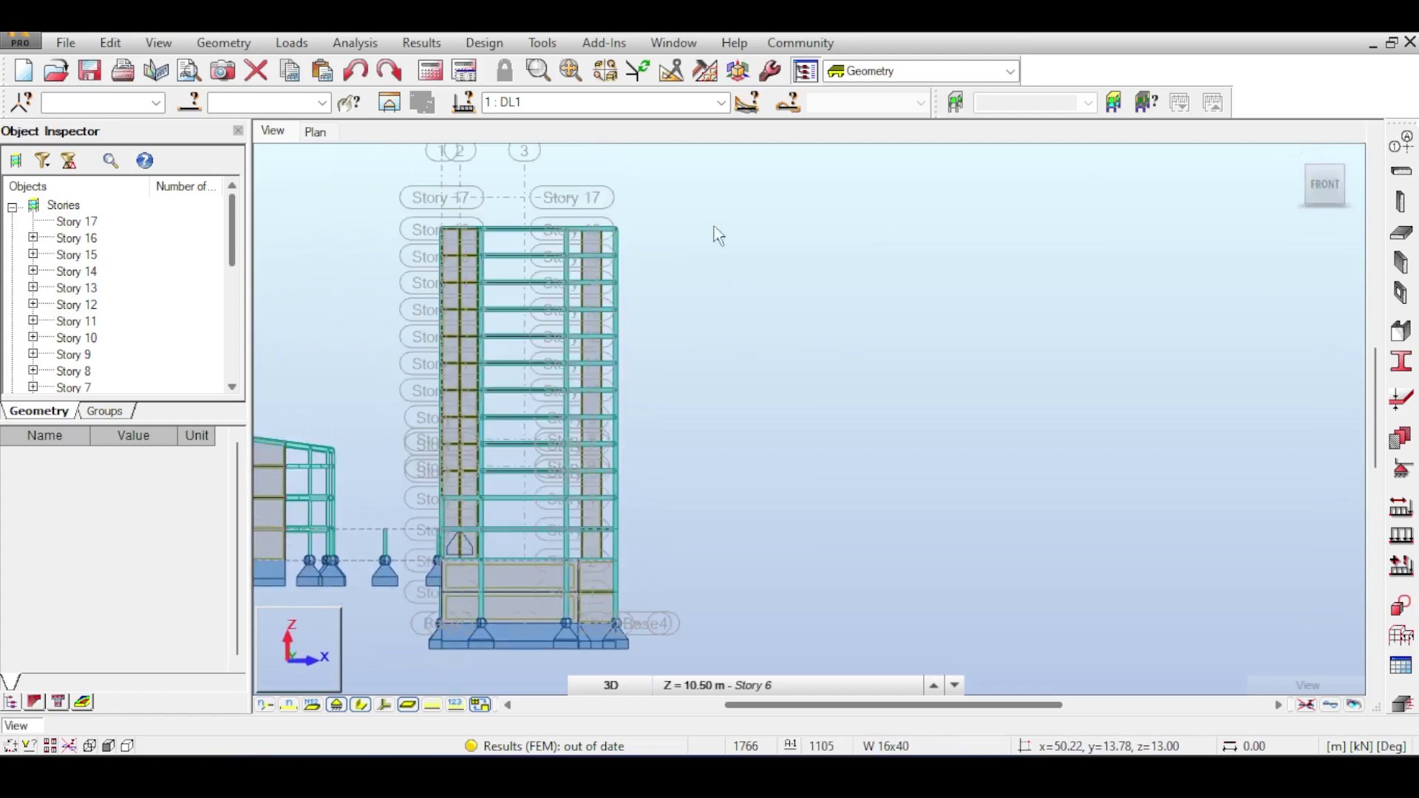
drag(713, 178, 441, 706)
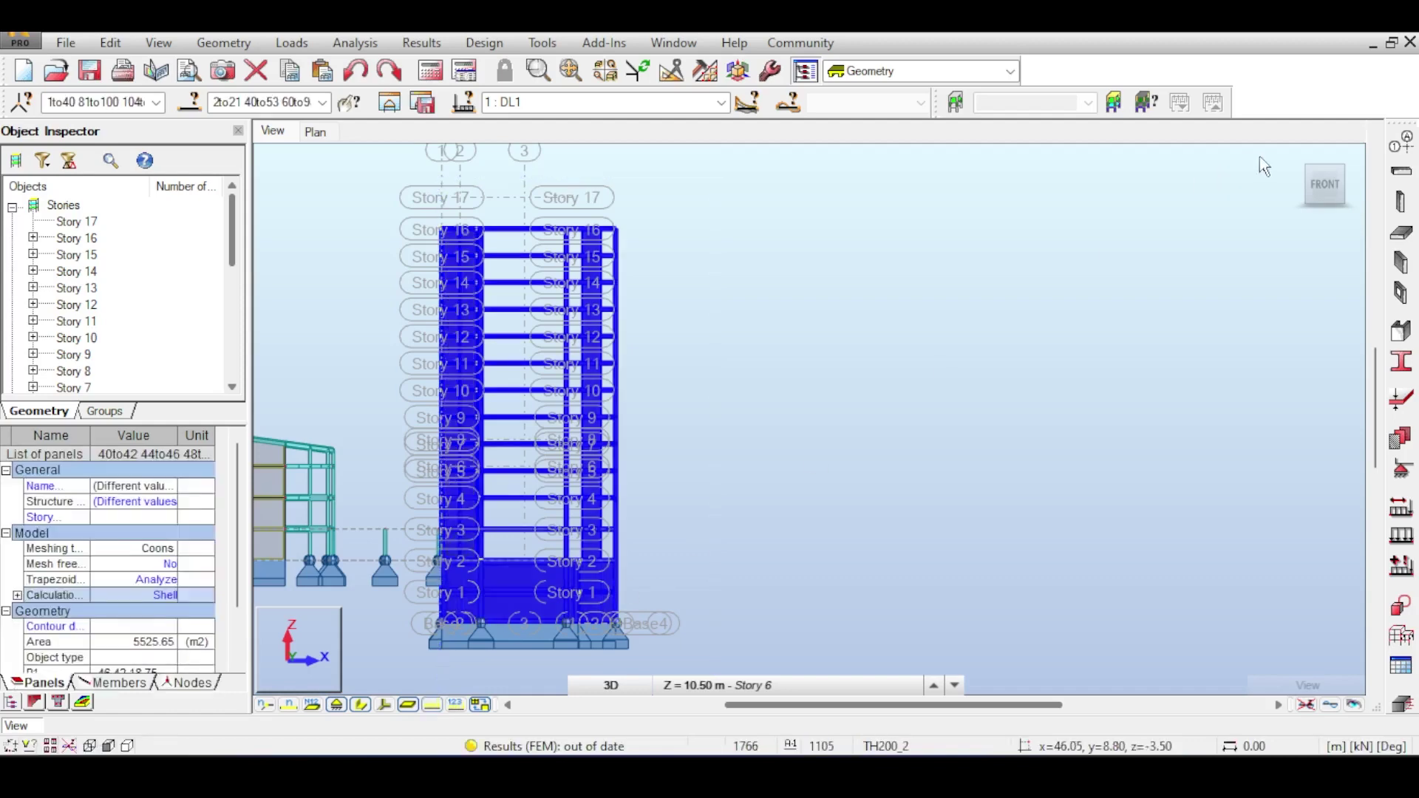
Create groups out of the selected tower's objects.
drag(1314, 193, 1332, 242)
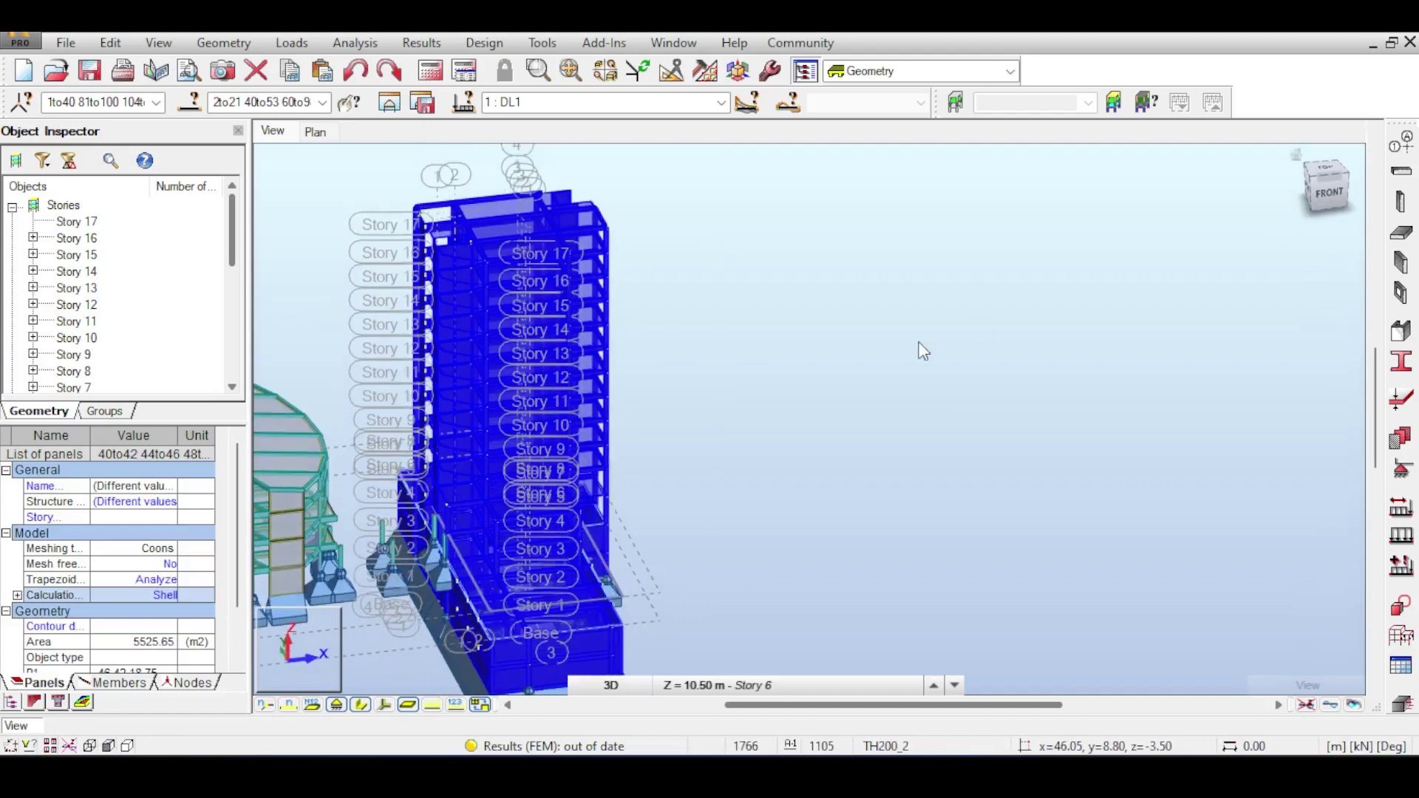
scroll(490, 529, up, 5)
scroll(651, 481, up, 1)
scroll(651, 481, down, 4)
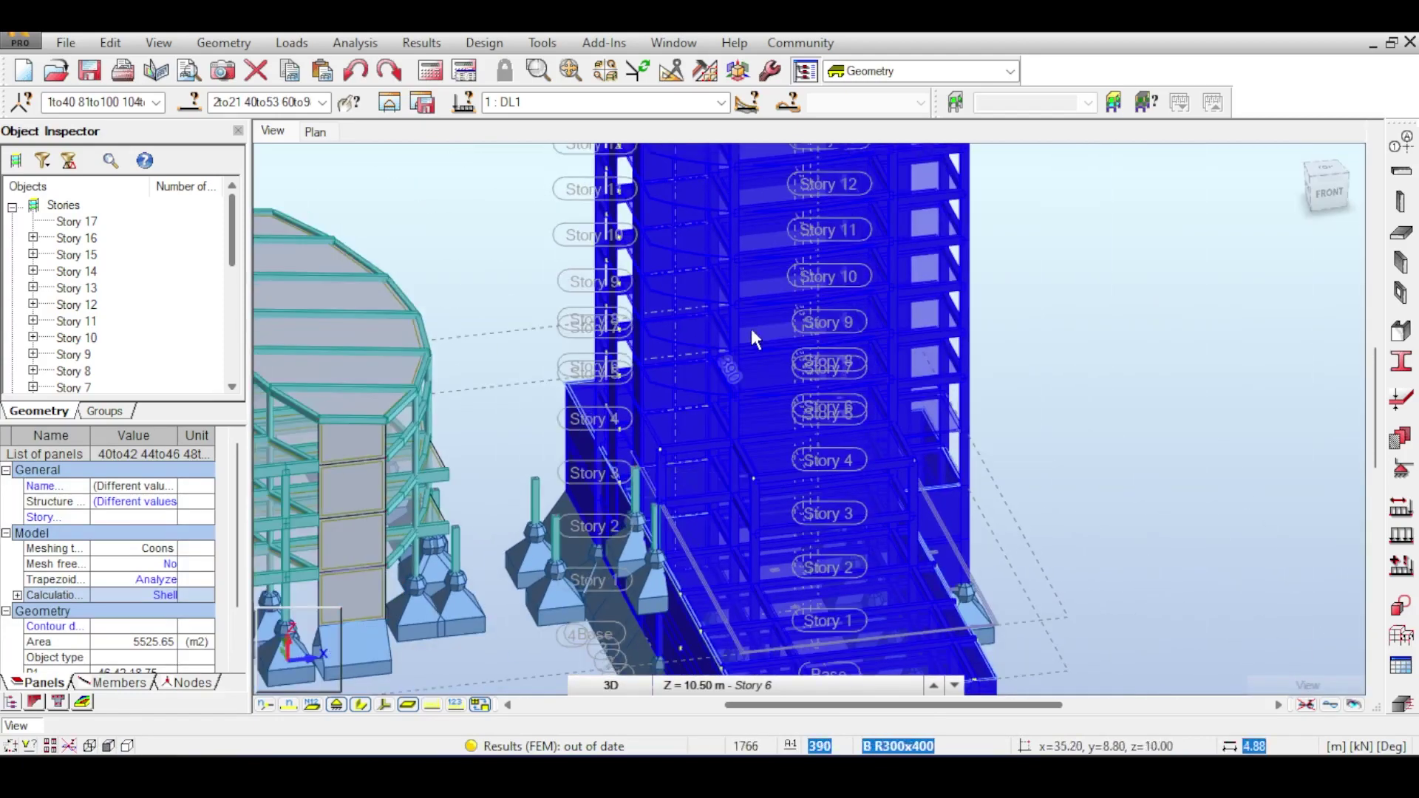
middle_drag(487, 460, 567, 323)
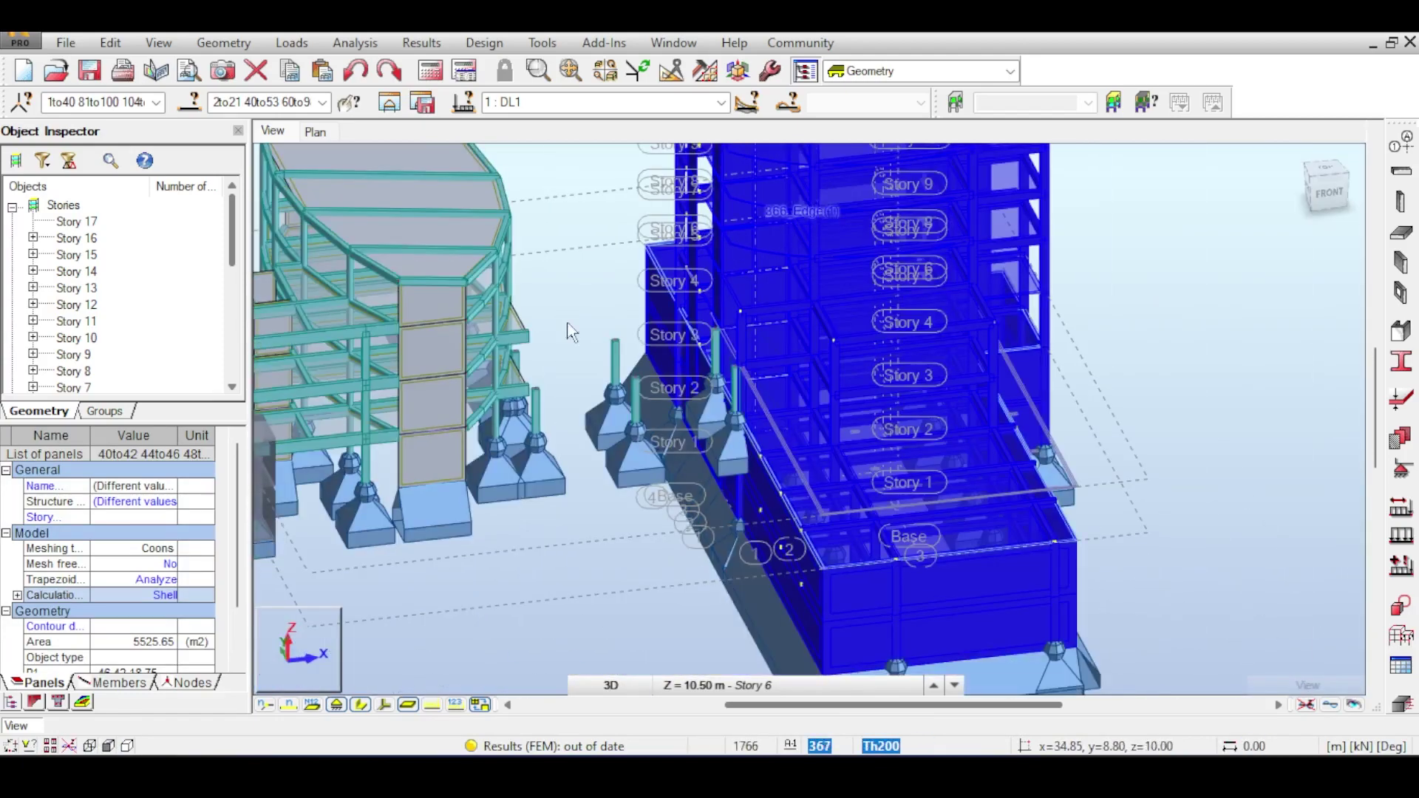
click(111, 410)
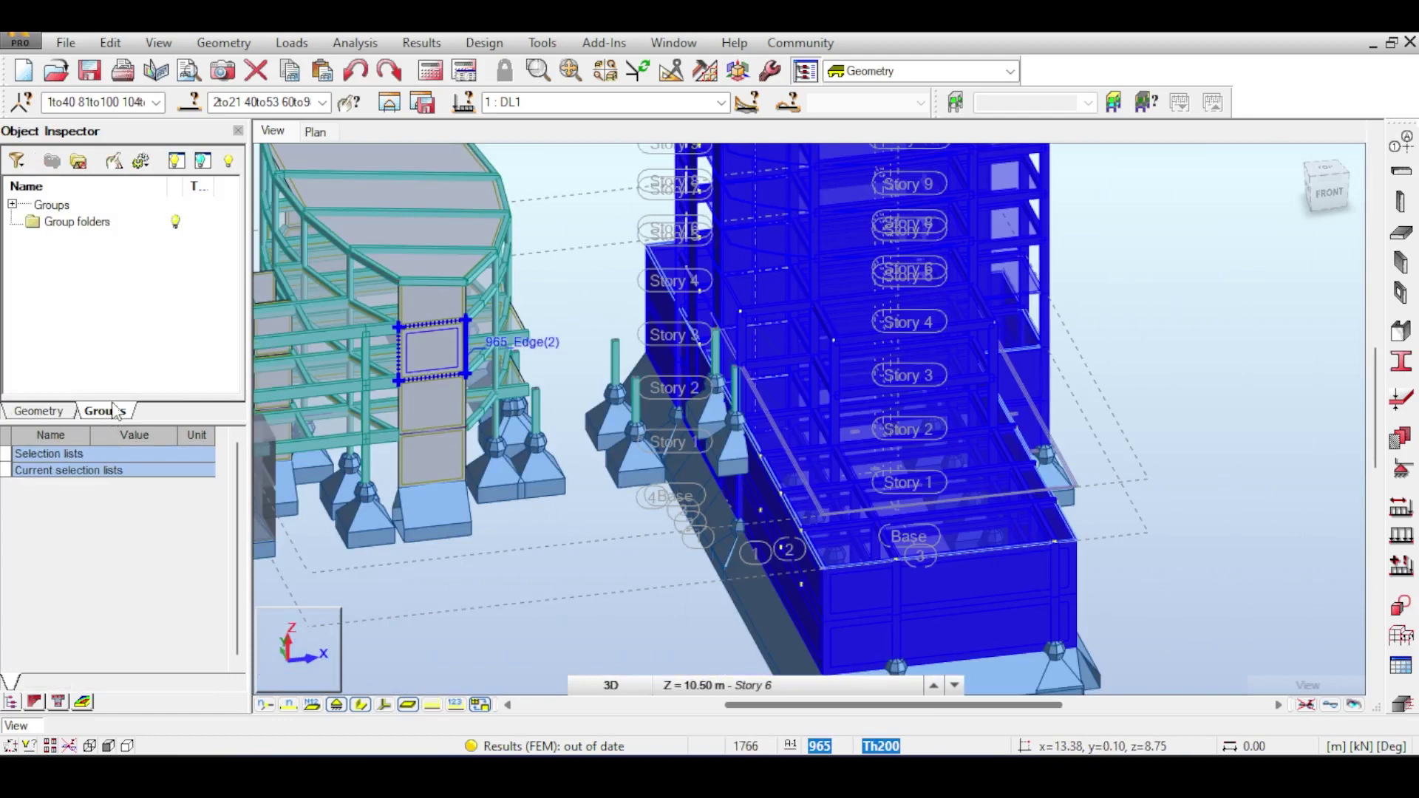
right_click(63, 221)
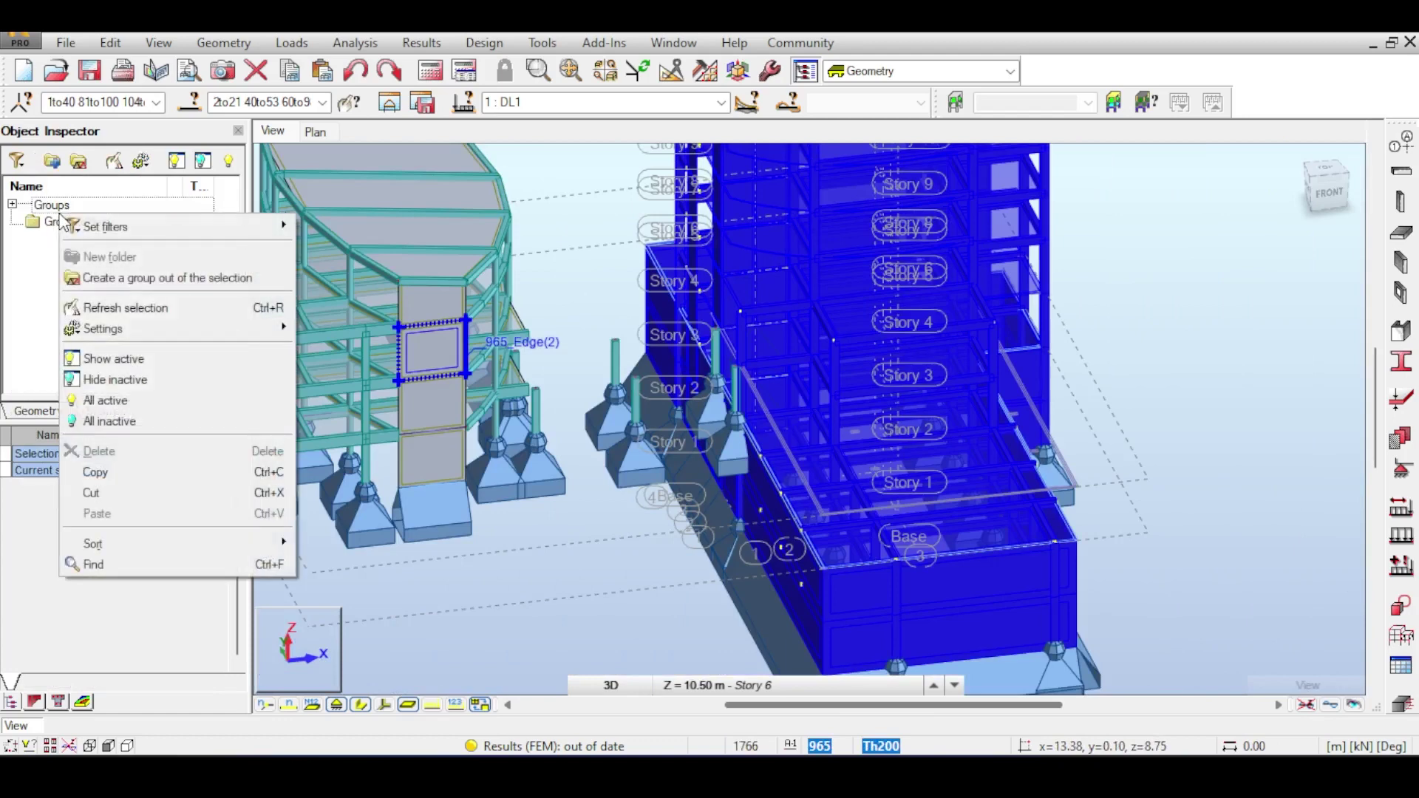
click(112, 277)
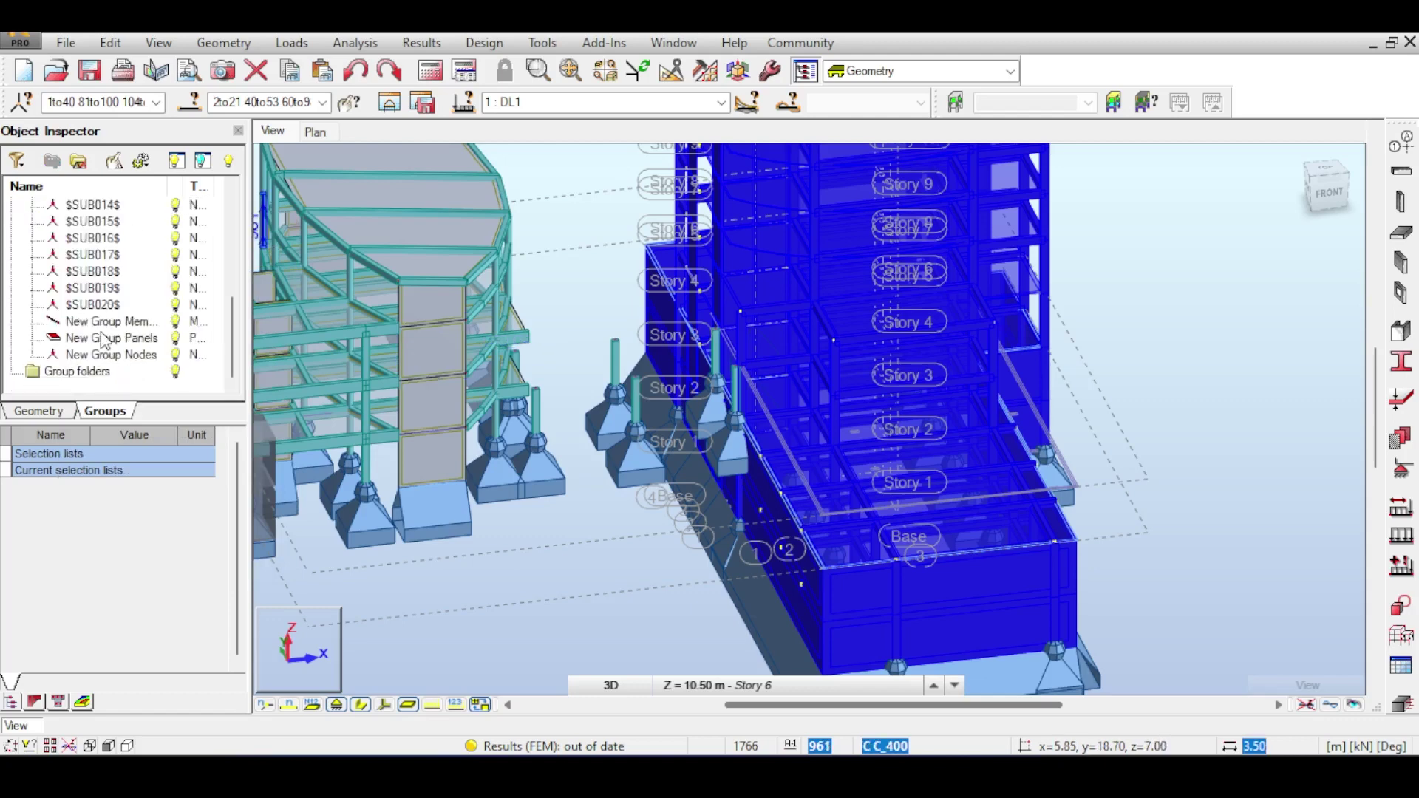
Inspect the member list of New Group Members and clear the model selection.
click(132, 323)
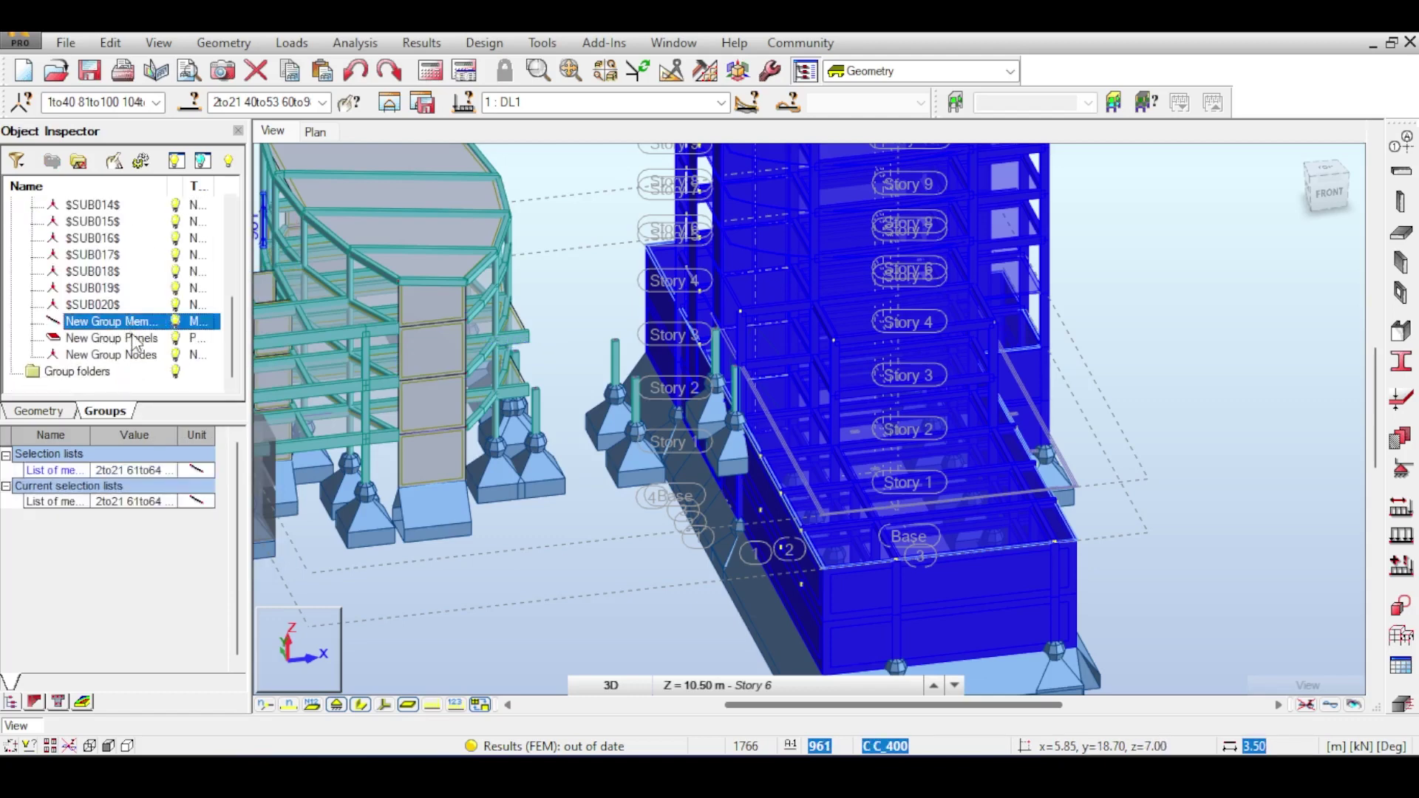
click(442, 591)
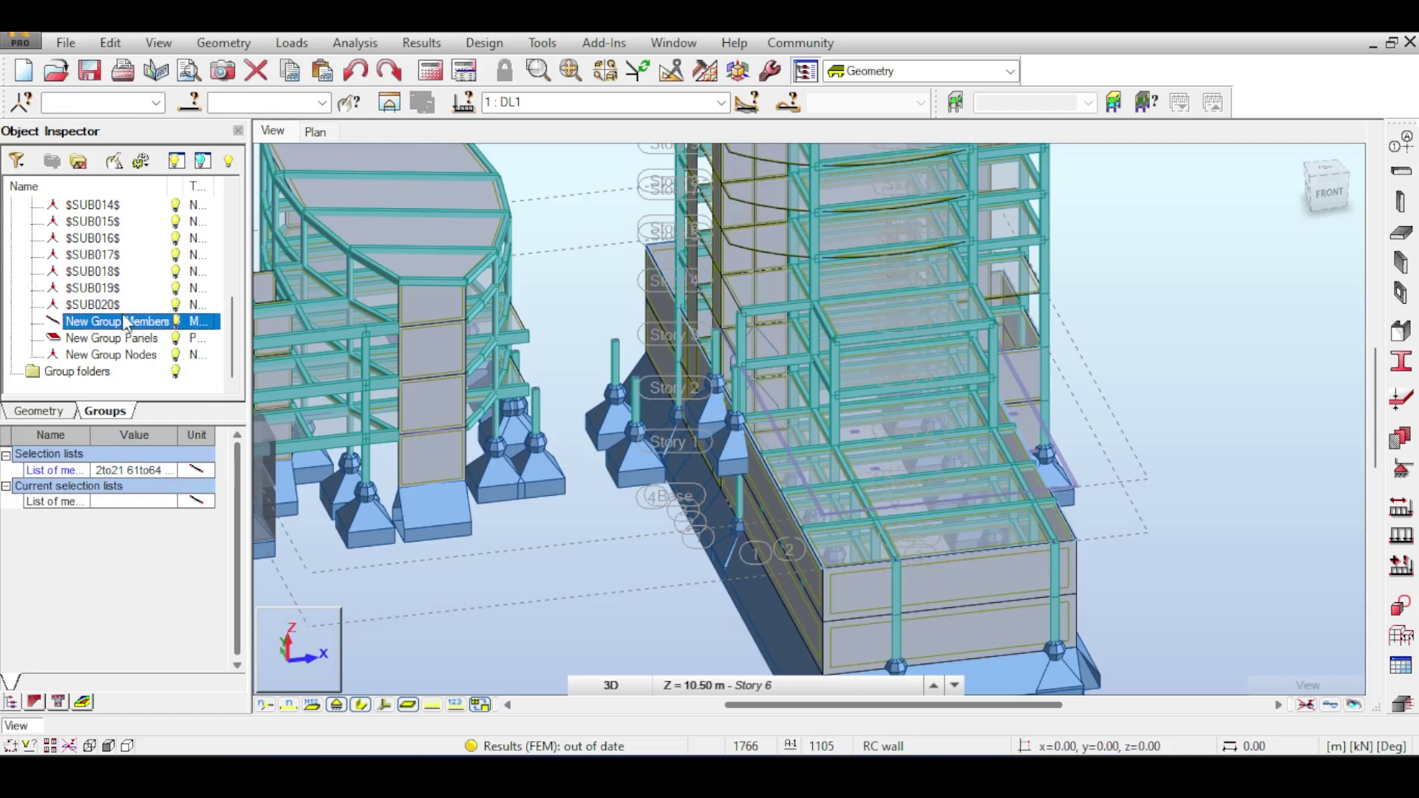
scroll(363, 170, down, 3)
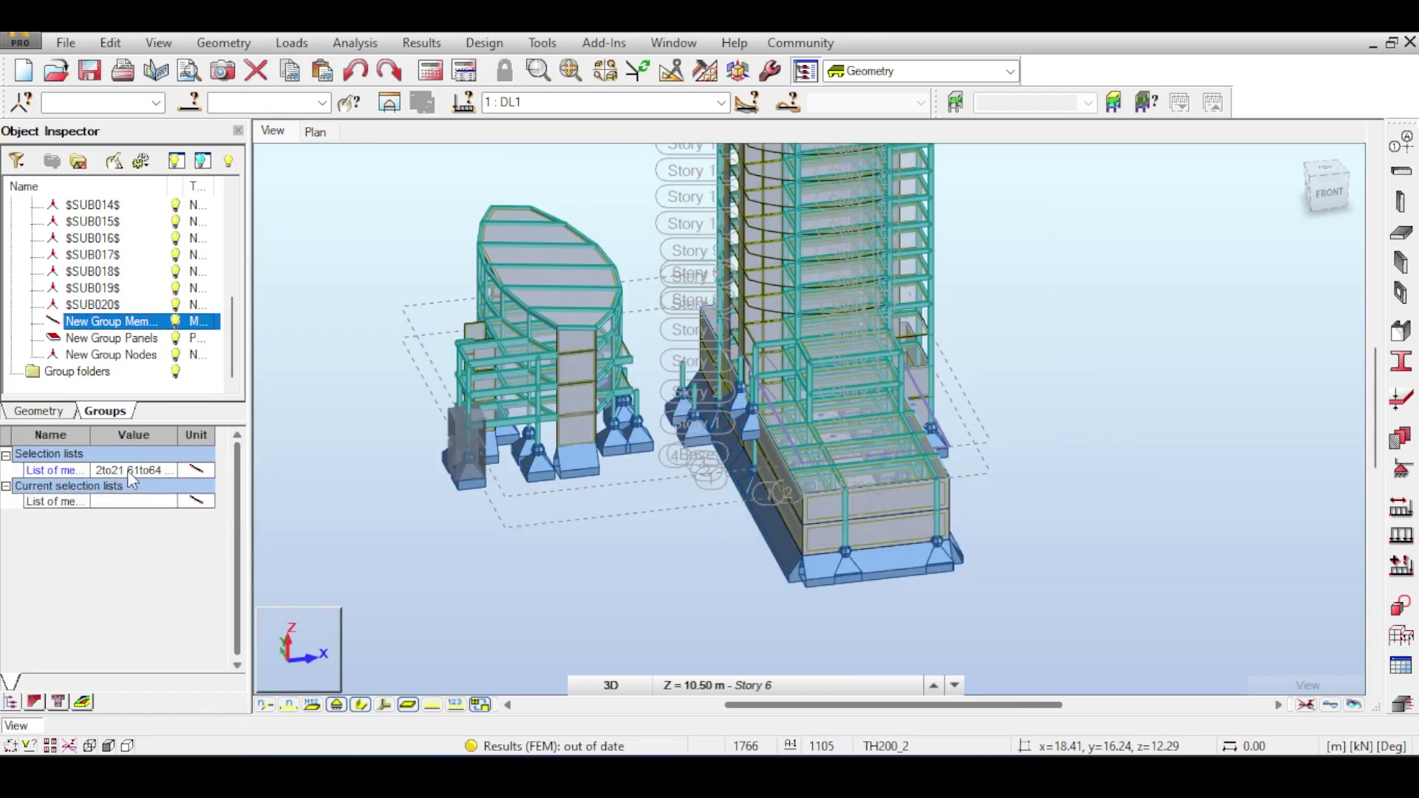
click(62, 468)
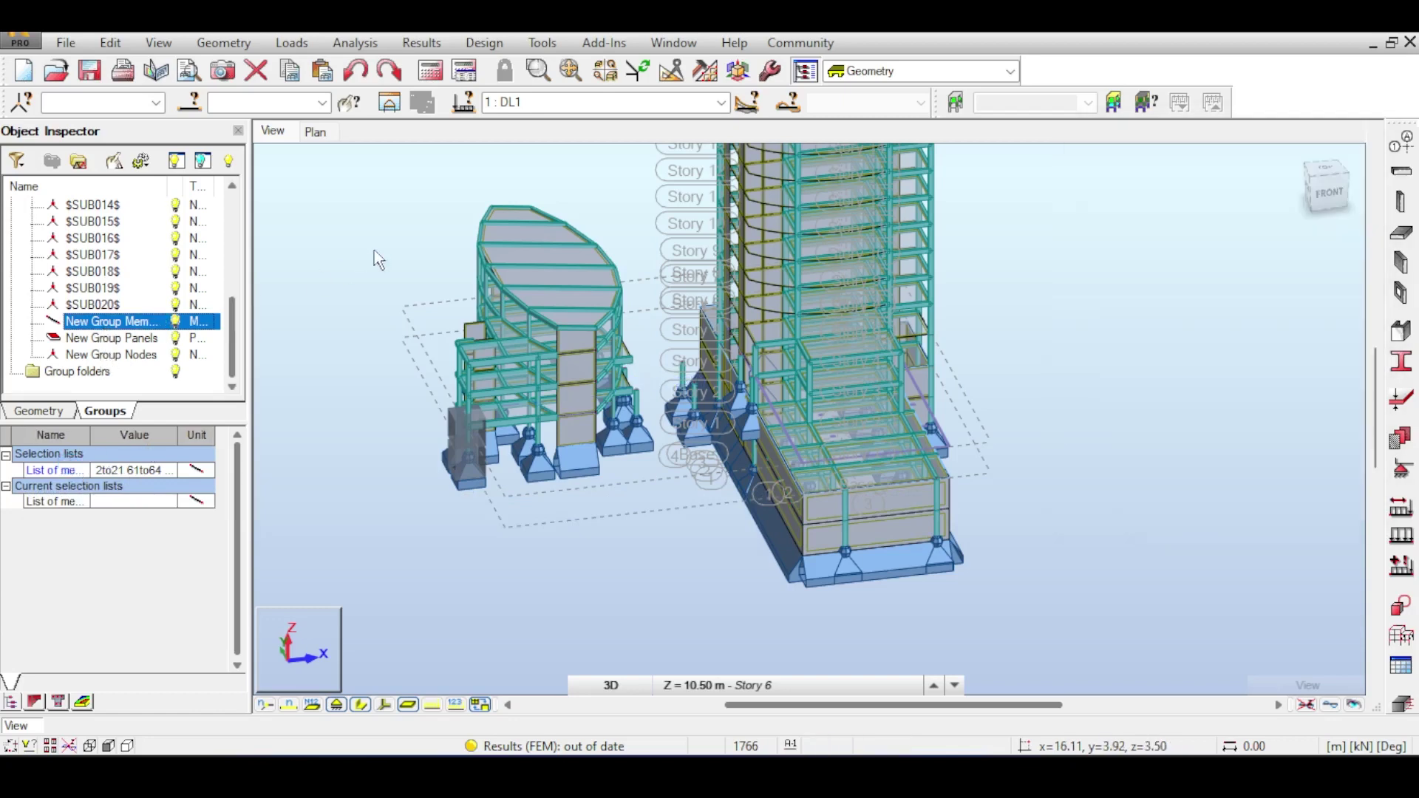
Check New Group Members by selecting its members by group name and viewing them in the model, and clear the selection.
click(198, 106)
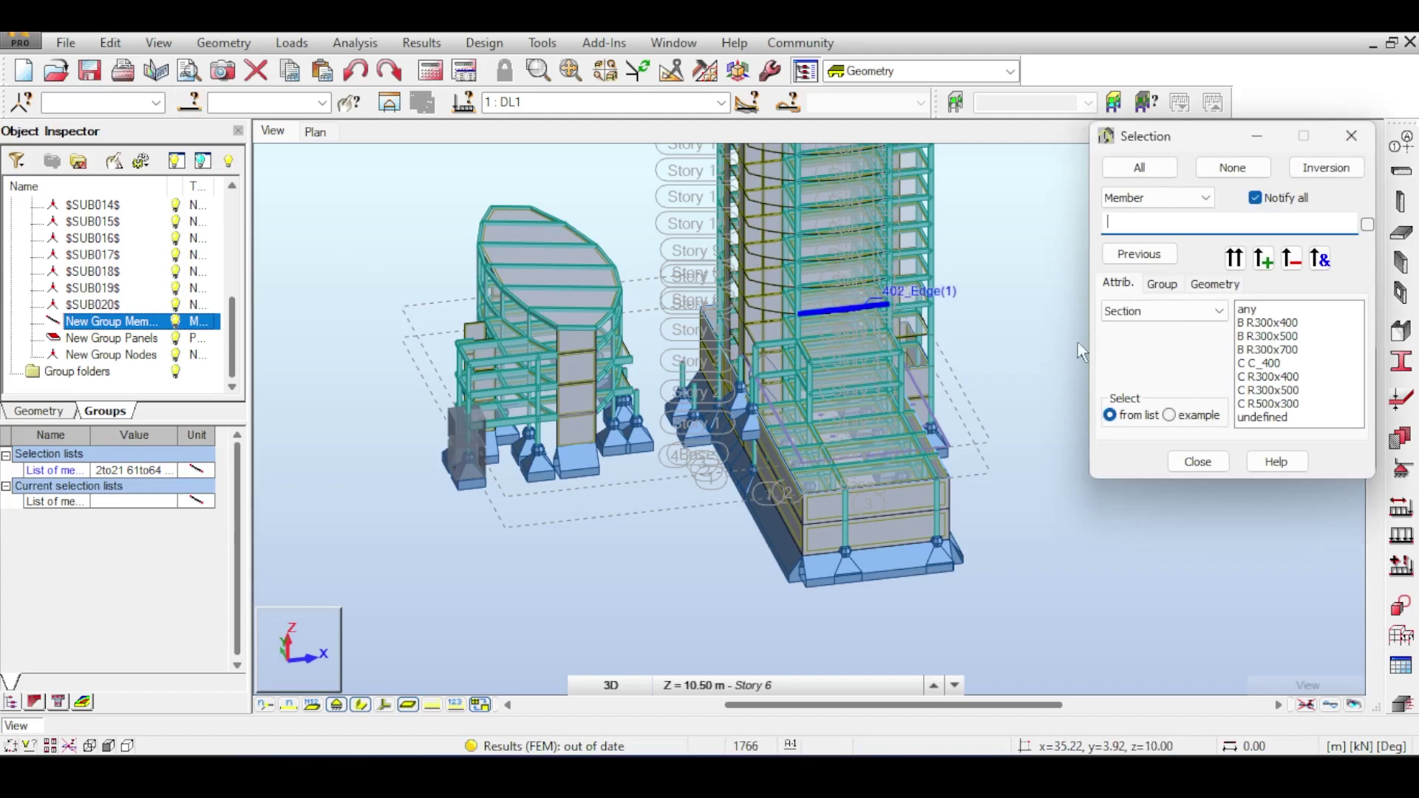
click(1164, 285)
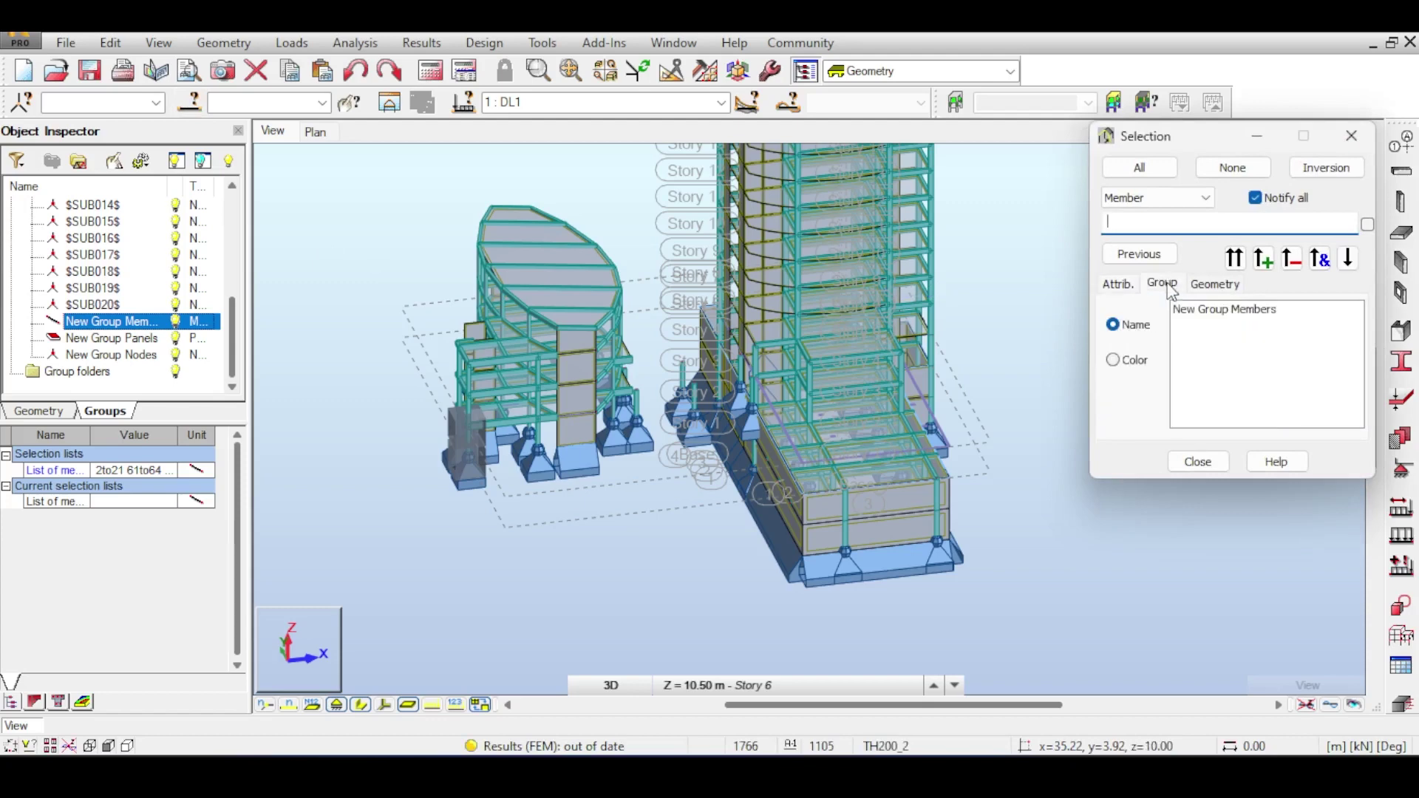
double_click(1241, 318)
click(1214, 361)
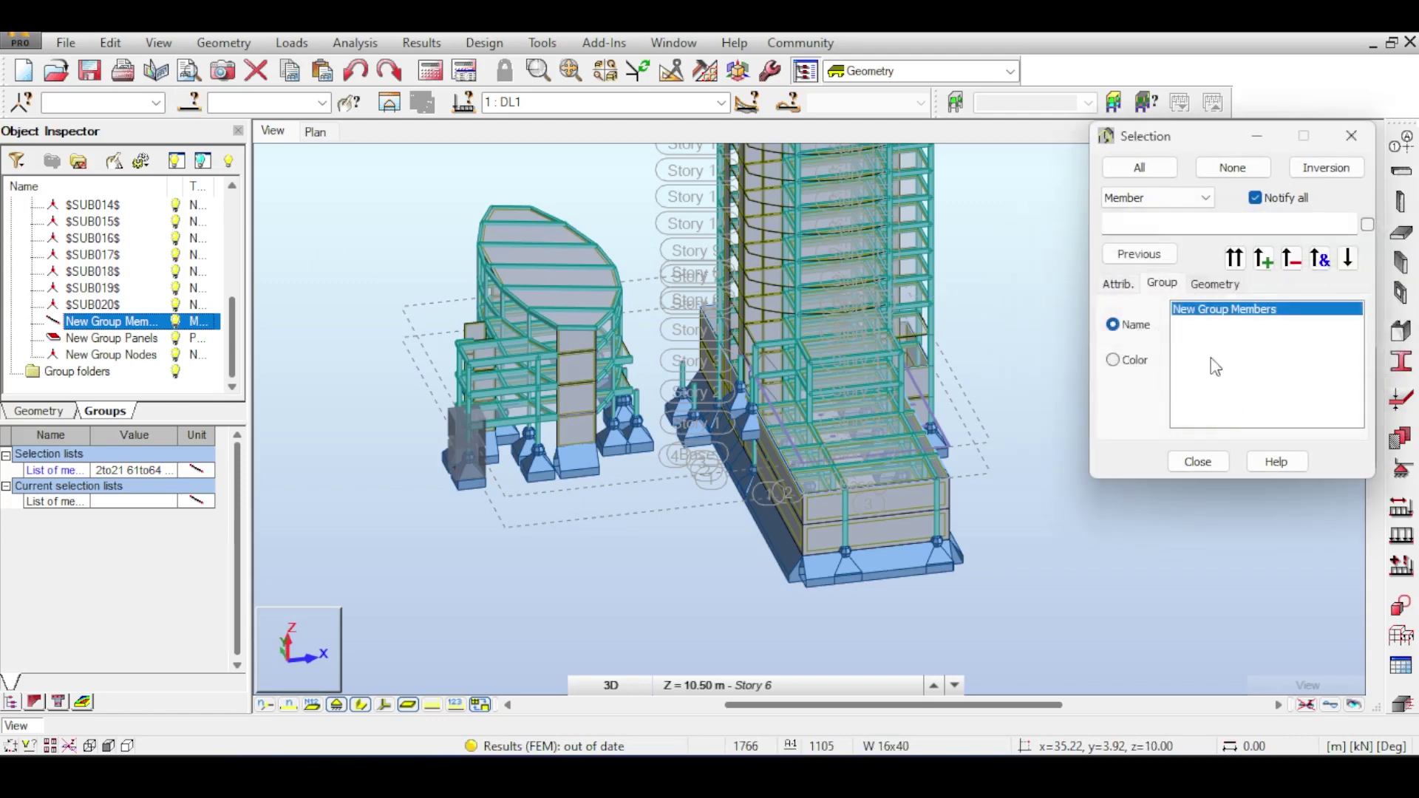
click(1278, 268)
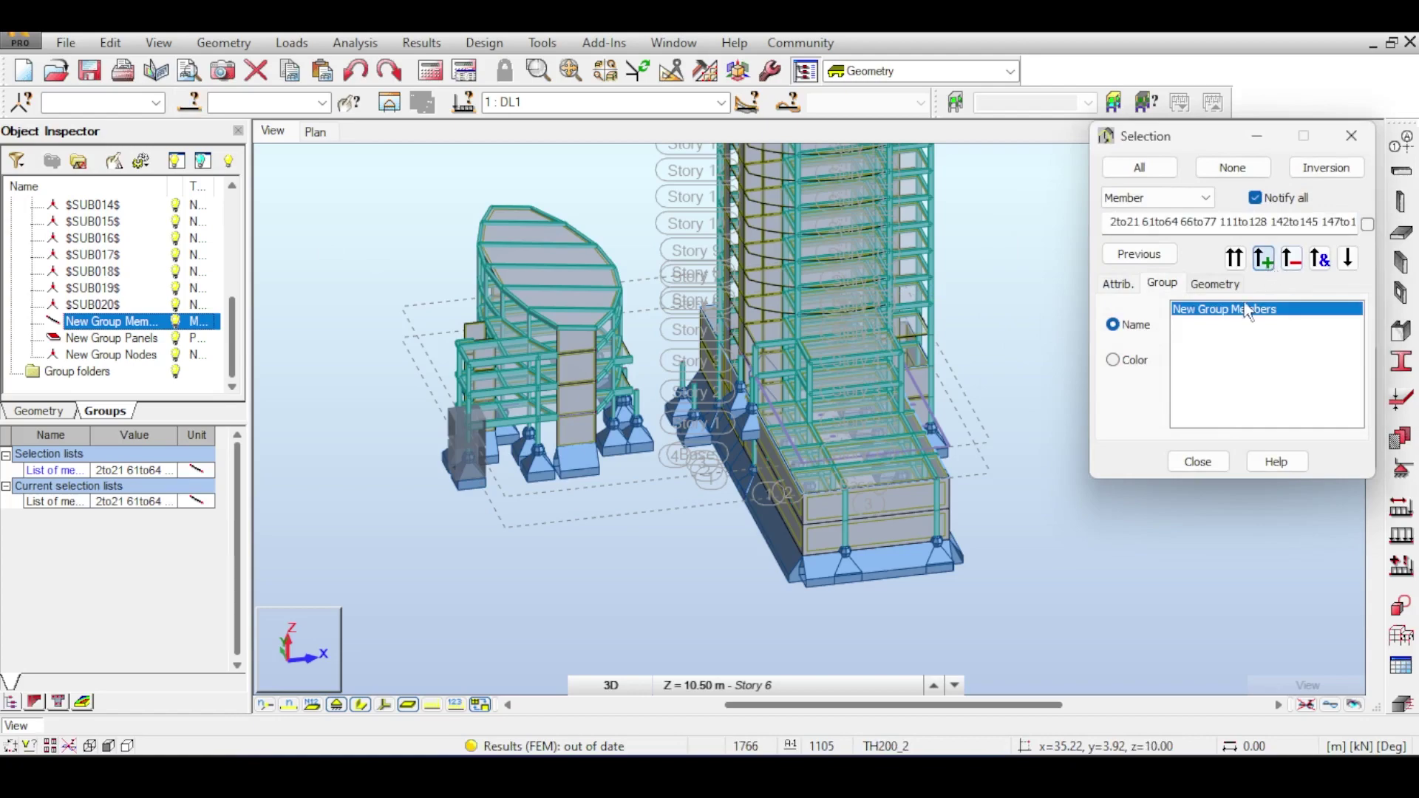
scroll(905, 152, up, 1)
middle_drag(982, 204, 941, 307)
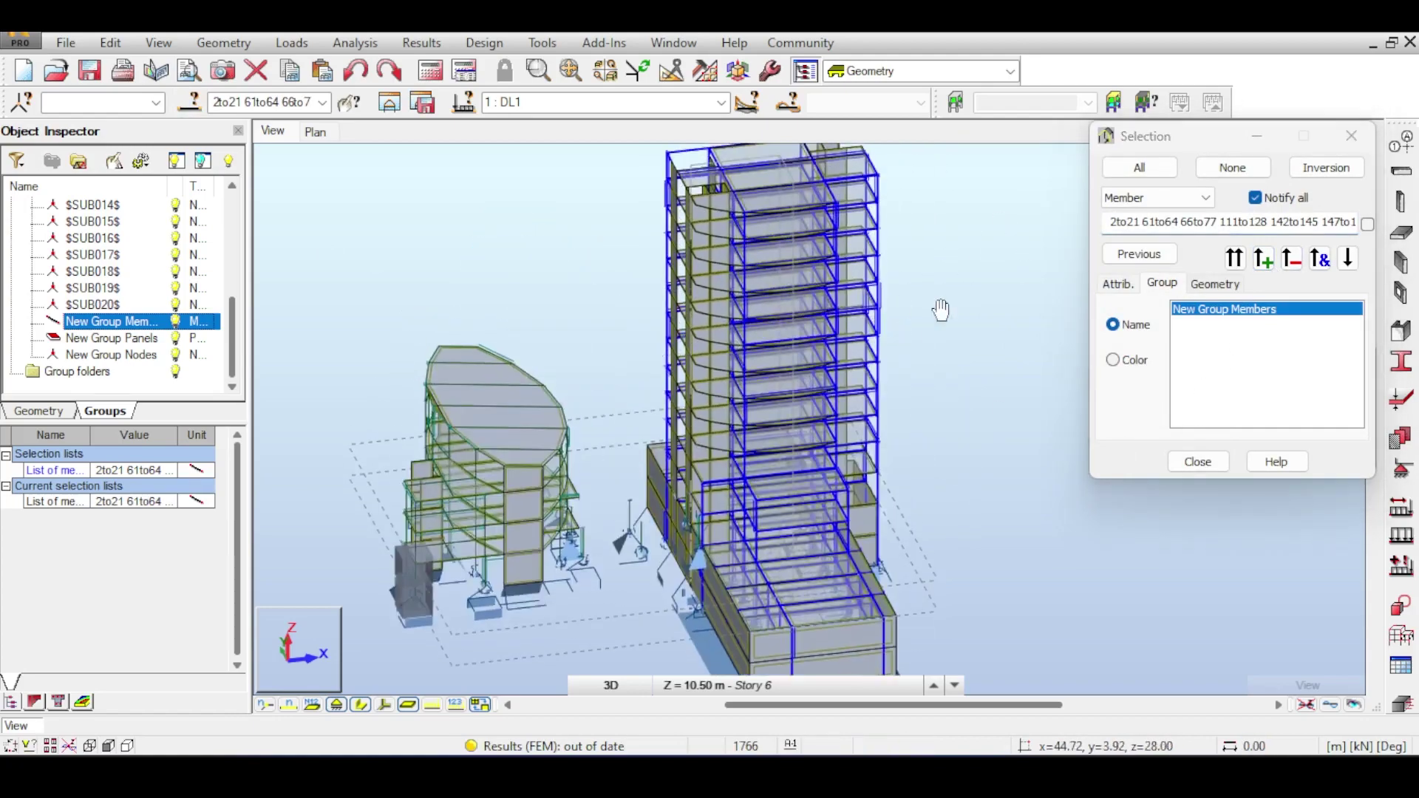
click(985, 276)
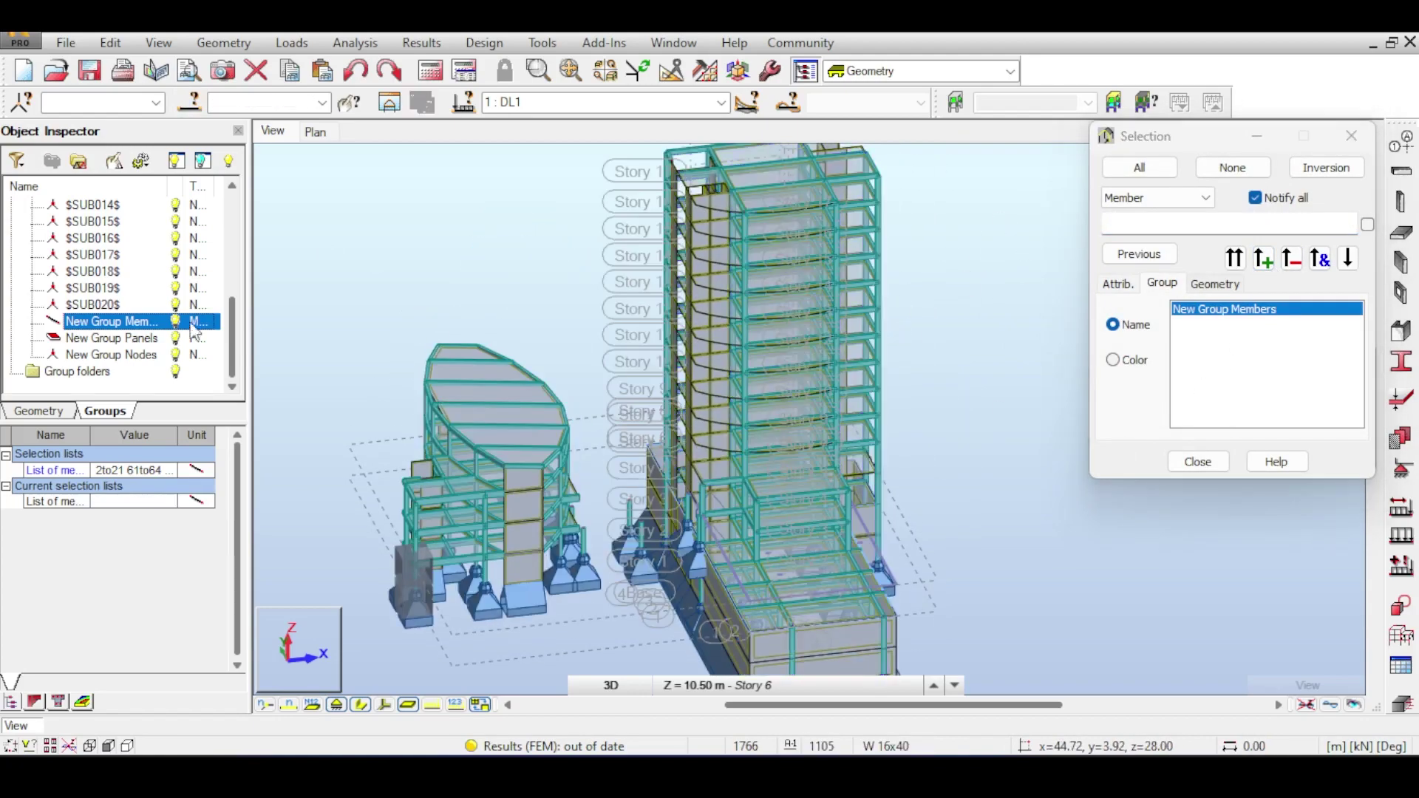
Rename the New Group Members group as RightTowerMembers.
click(100, 337)
right_click(97, 322)
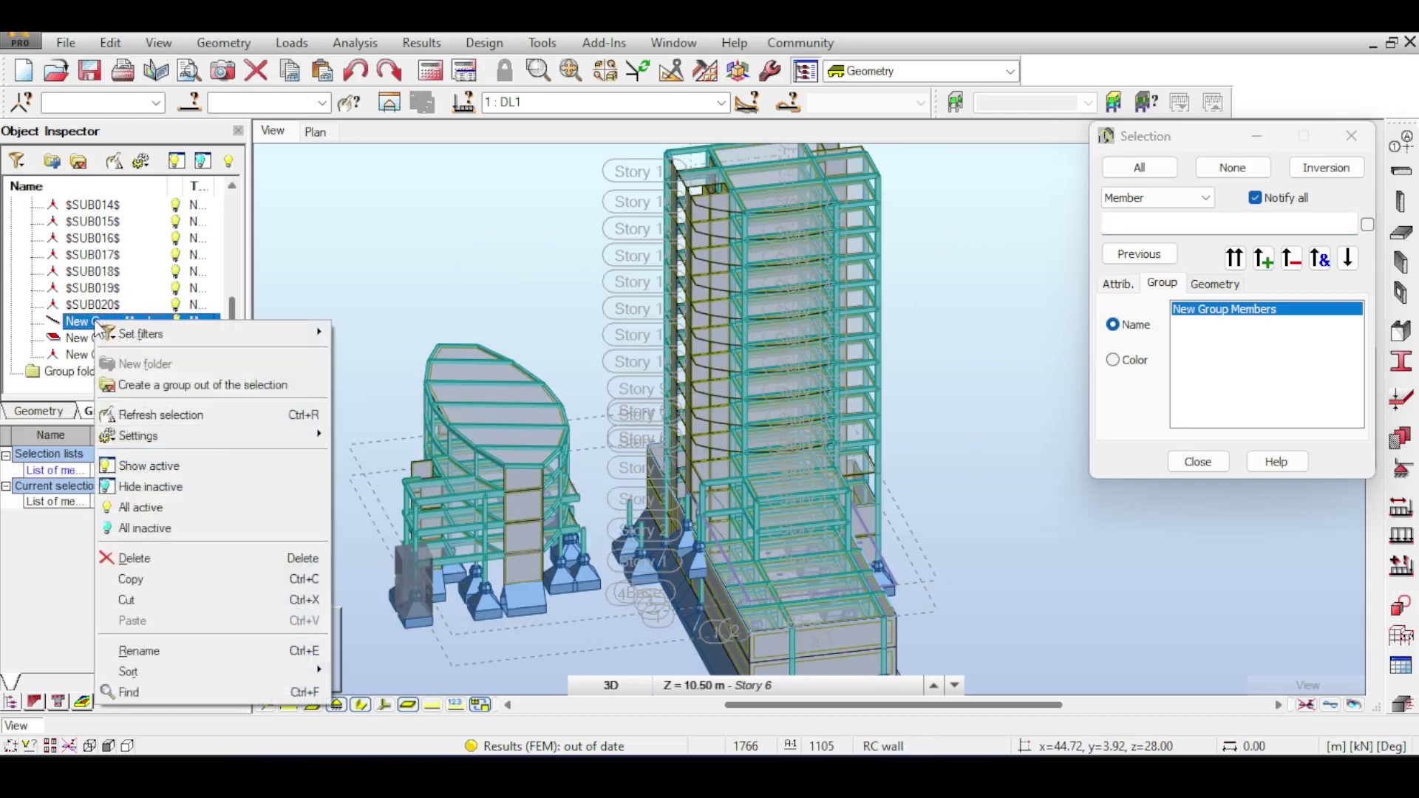
click(206, 650)
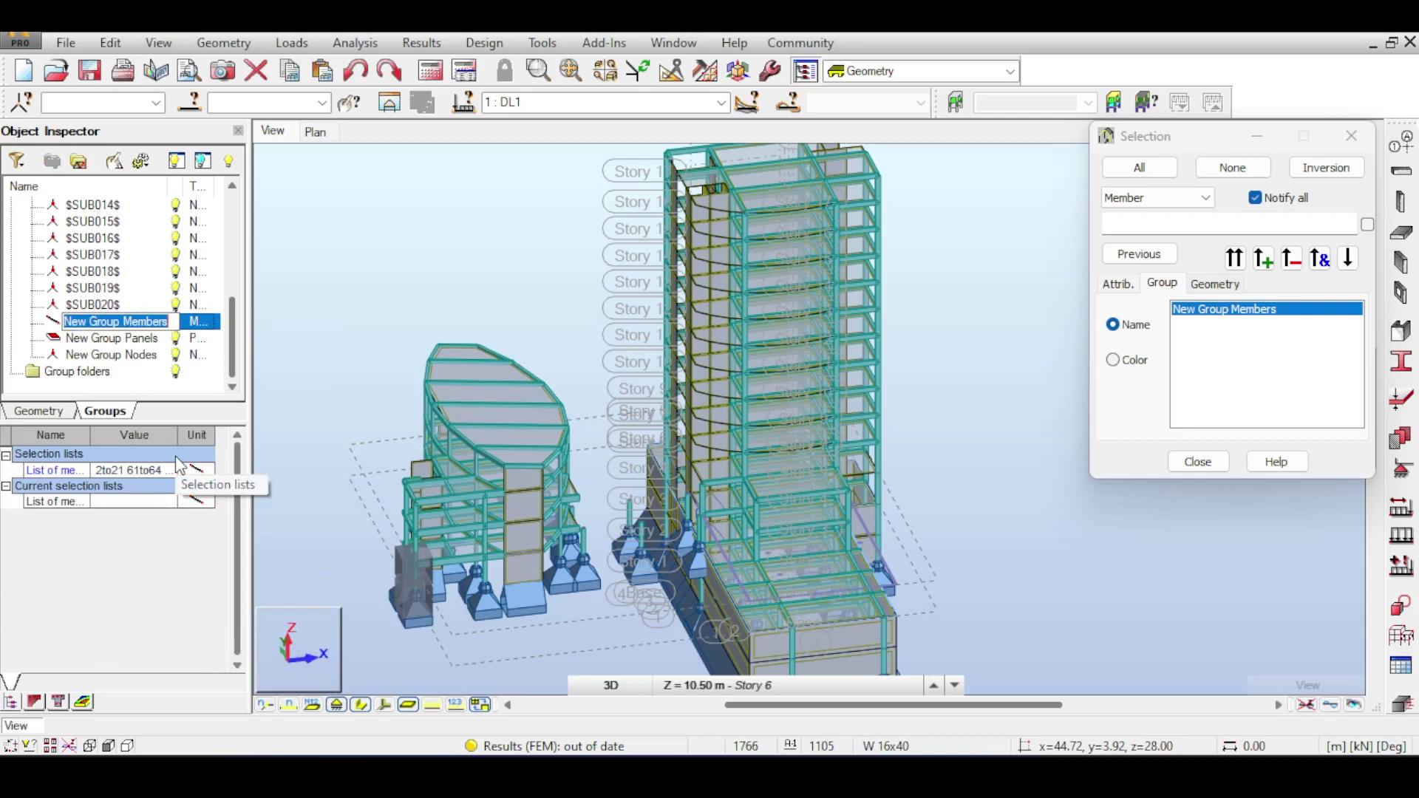
text(Right Tow)
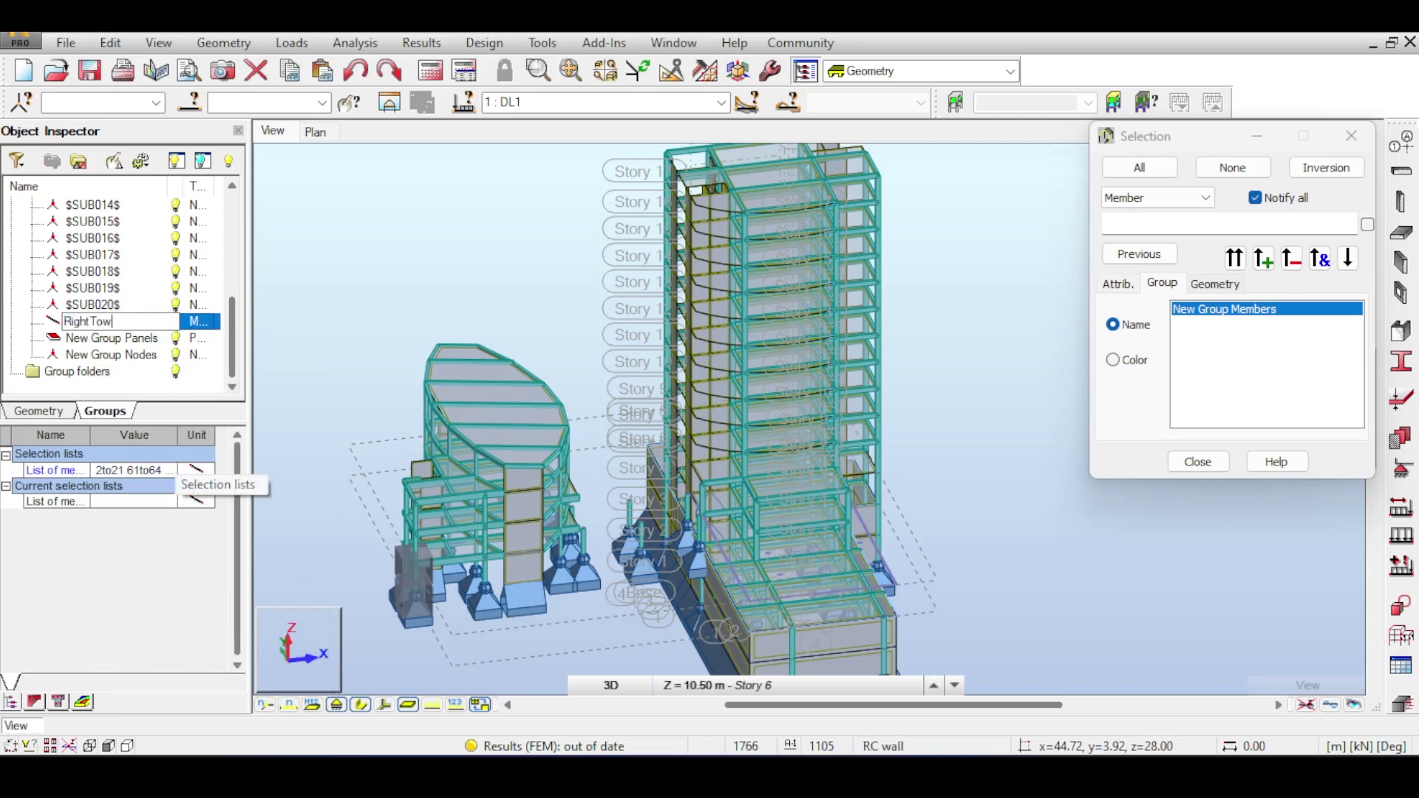
text(erMemb...)
key(Return)
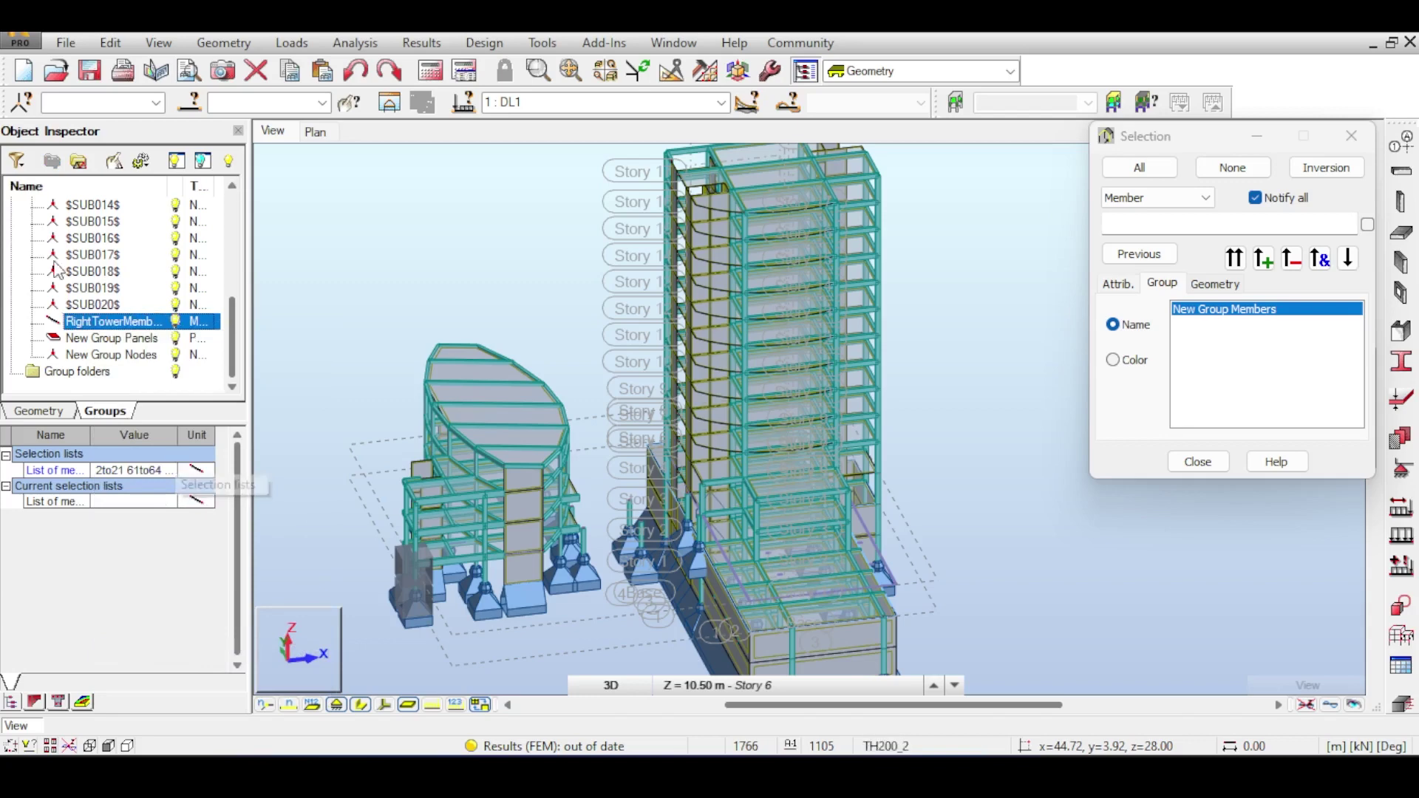
Rename the New Group Panels group as RightTowerPanels and the New Group Nodes group as RightTowerNodes.
click(107, 339)
text(Righ)
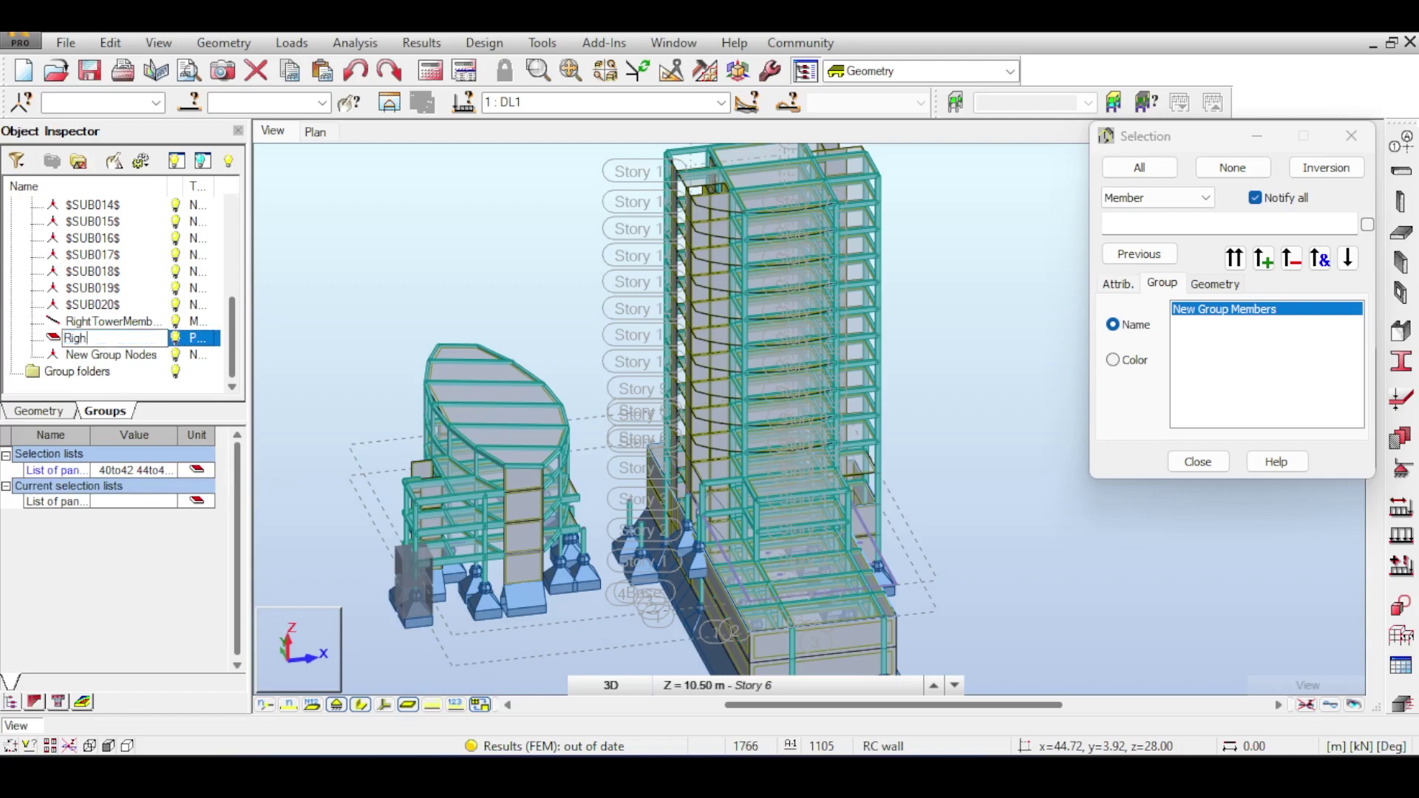
text(tTowerPanels)
key(Return)
click(111, 355)
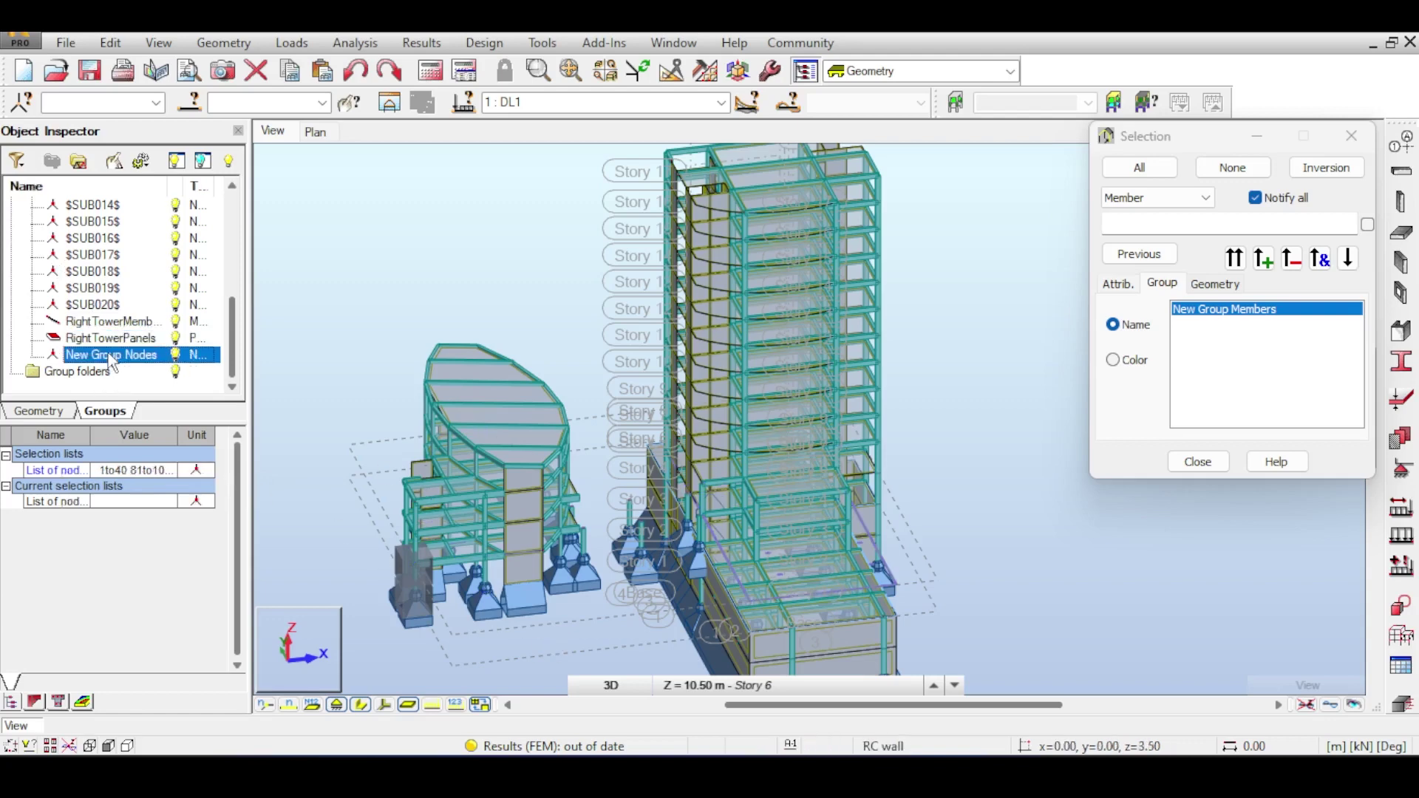
text(RightTowerNodes)
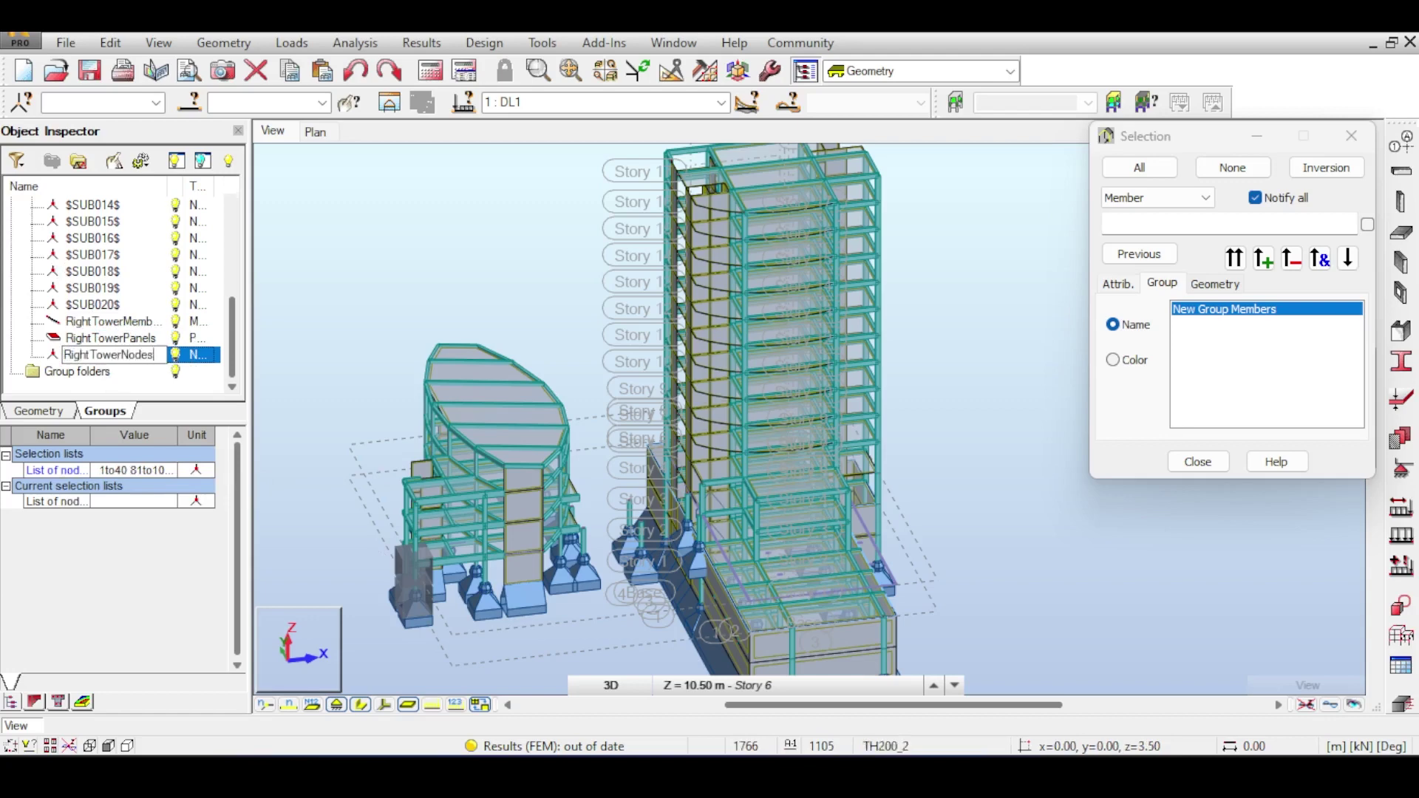
Add a new folder under Group folders and name it RightTower.
click(37, 187)
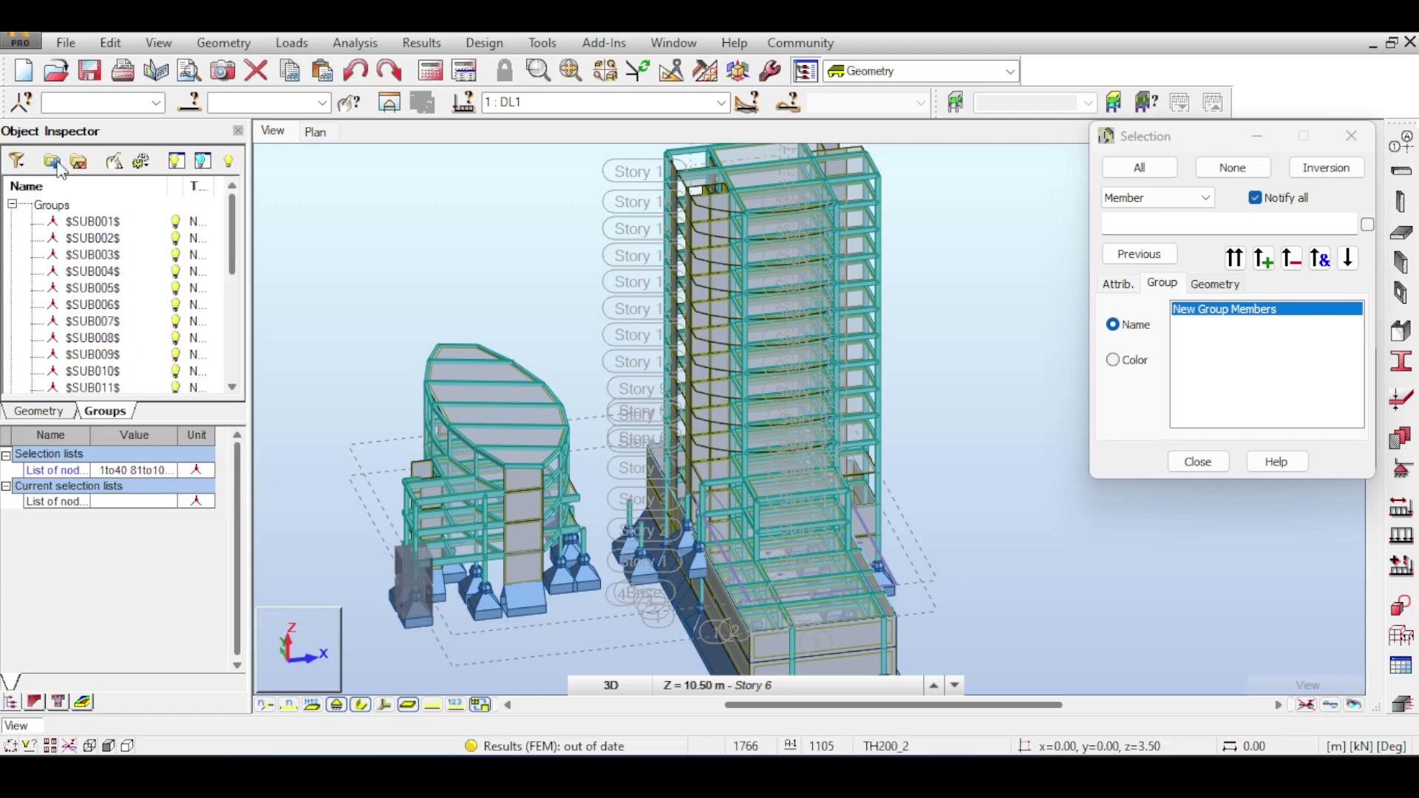
click(53, 162)
click(71, 342)
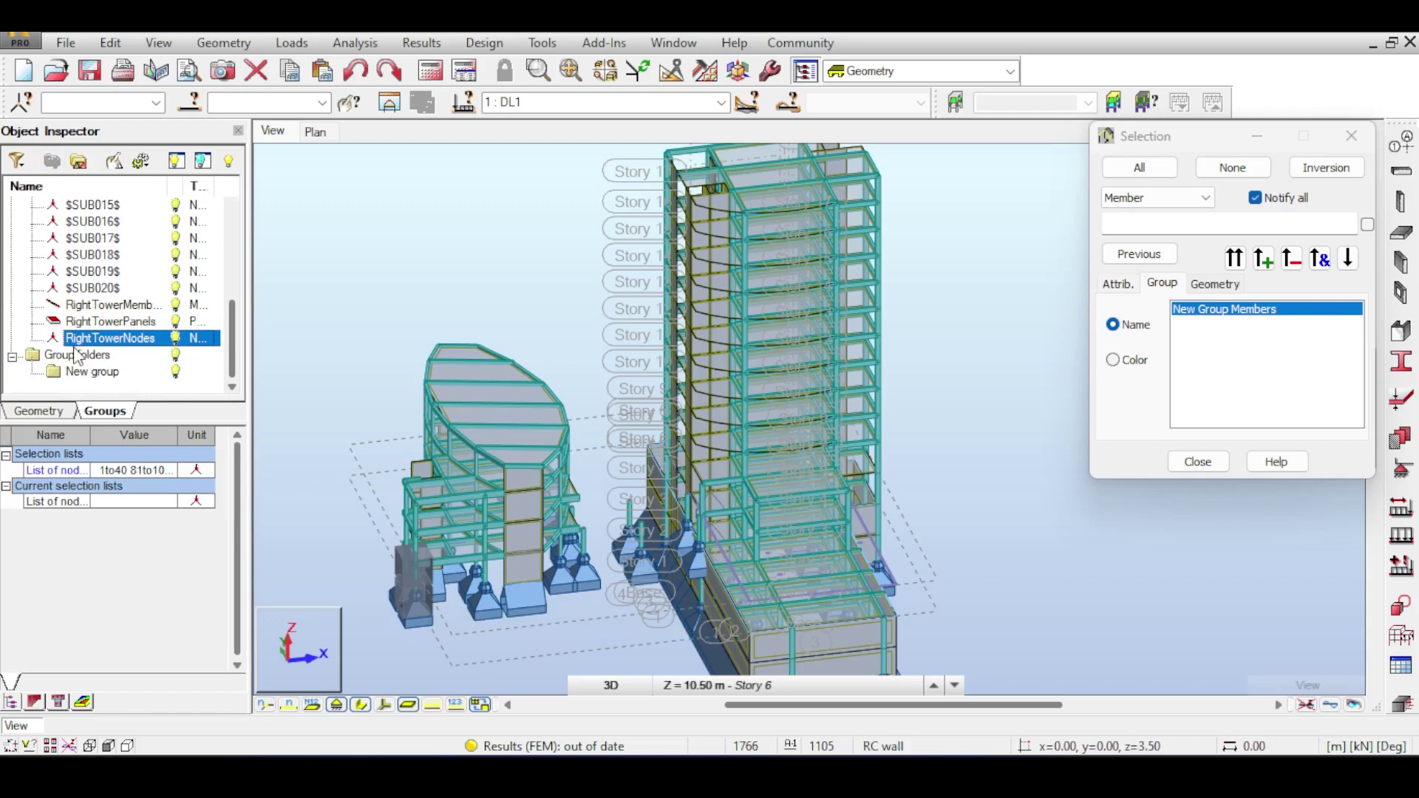
double_click(79, 373)
text(Right)
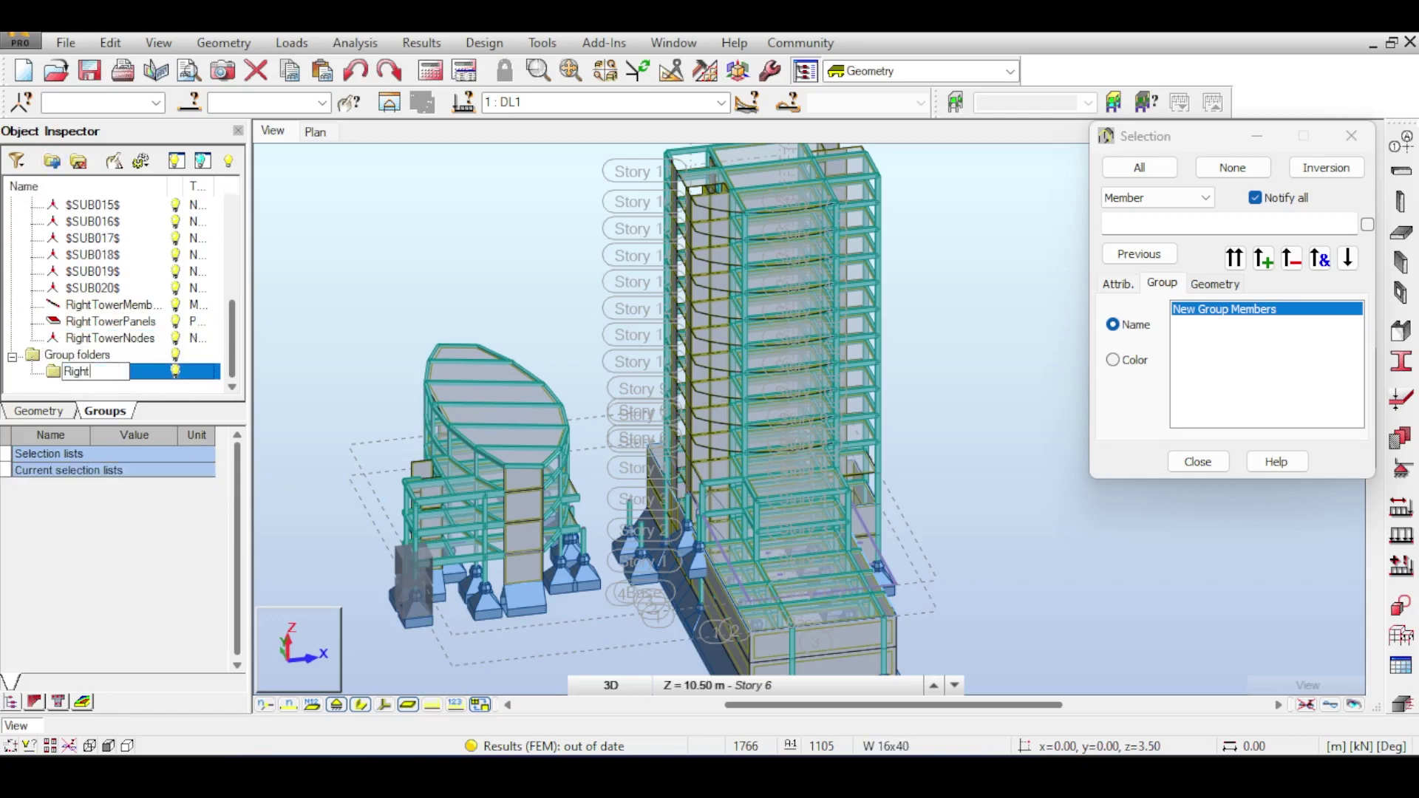
text(Tower)
key(Return)
Place the RightTowerMembers, RightTowerPanels and RightTowerNodes groups in the RightTower folder and expand the folder.
click(111, 305)
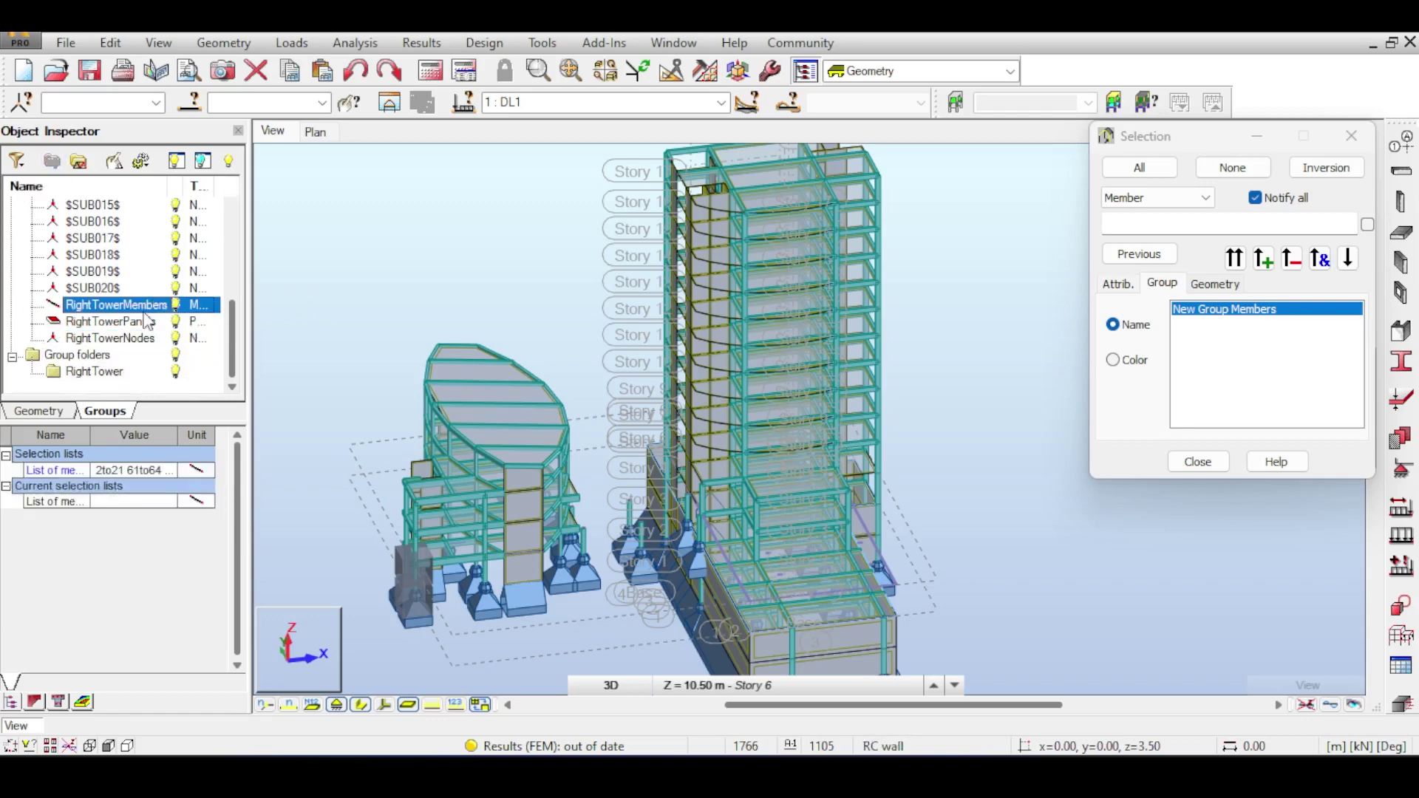
shift+click(111, 338)
drag(111, 338, 99, 373)
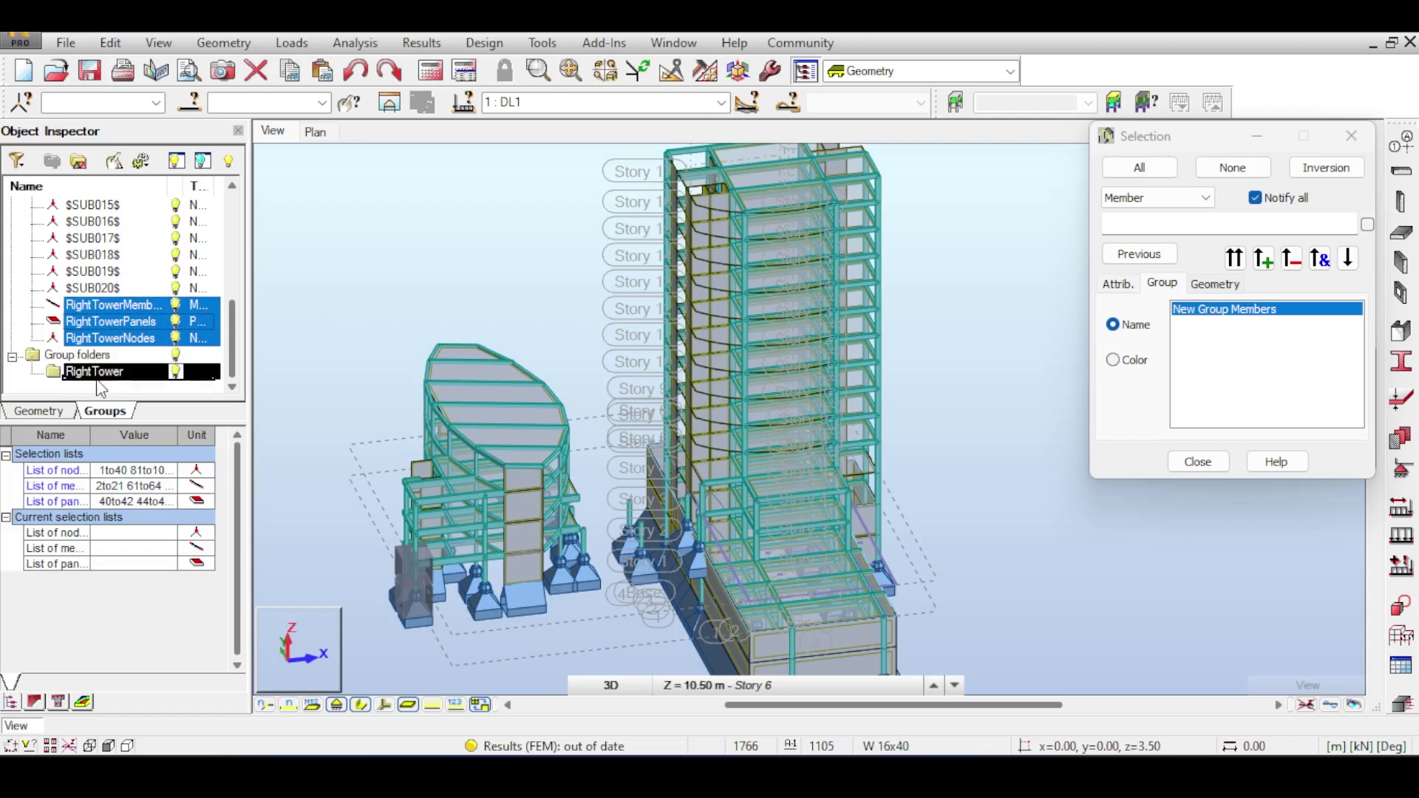
click(33, 371)
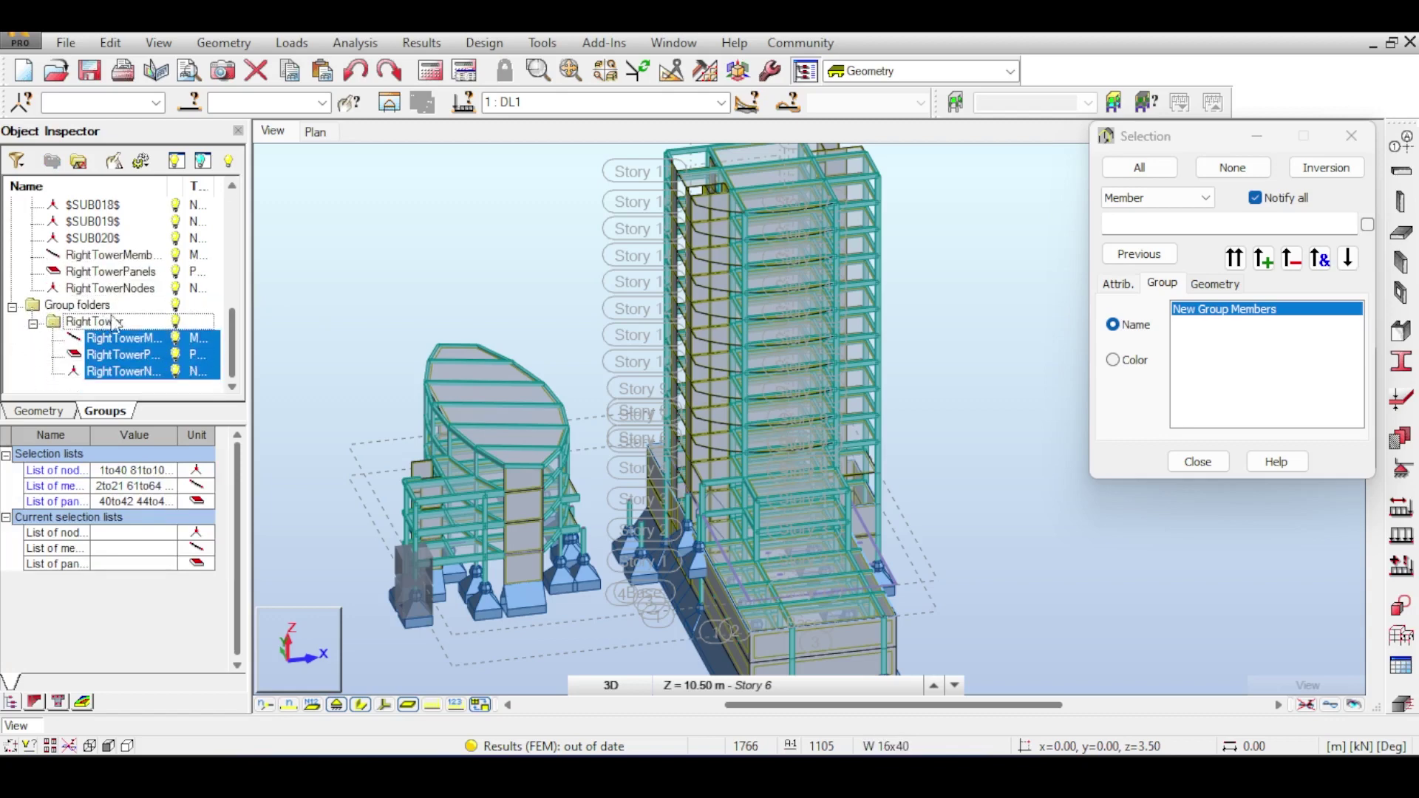
right_click(98, 325)
key(Escape)
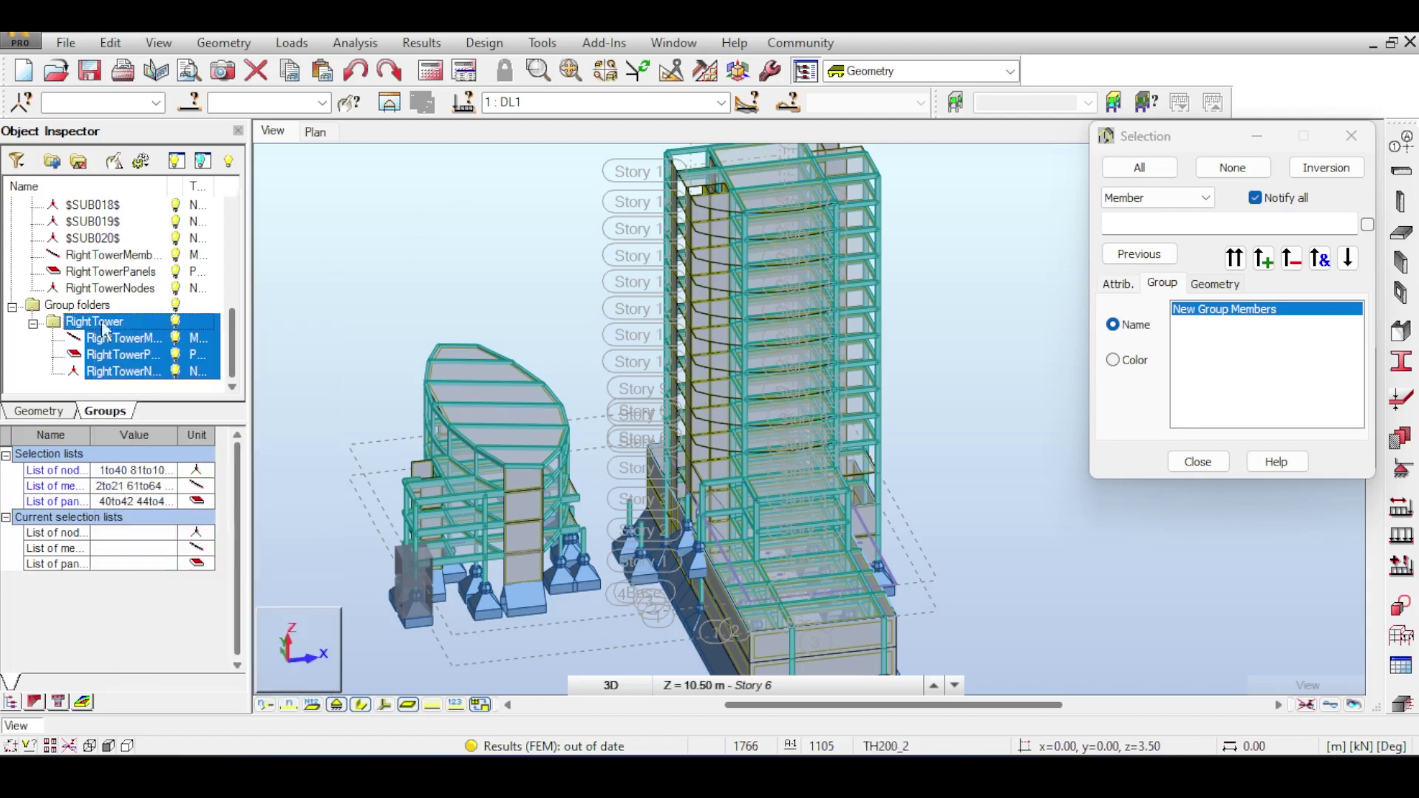
right_click(99, 324)
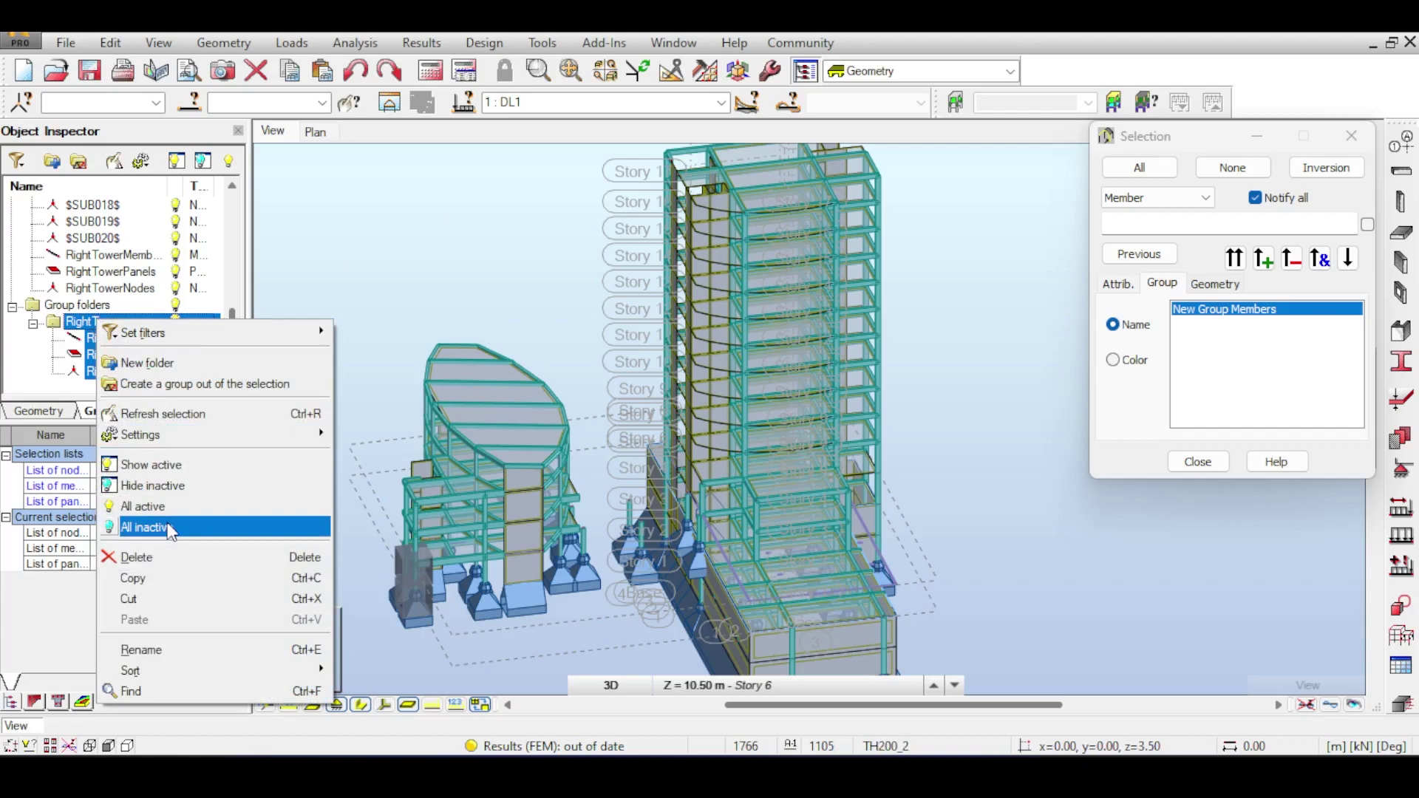
click(434, 266)
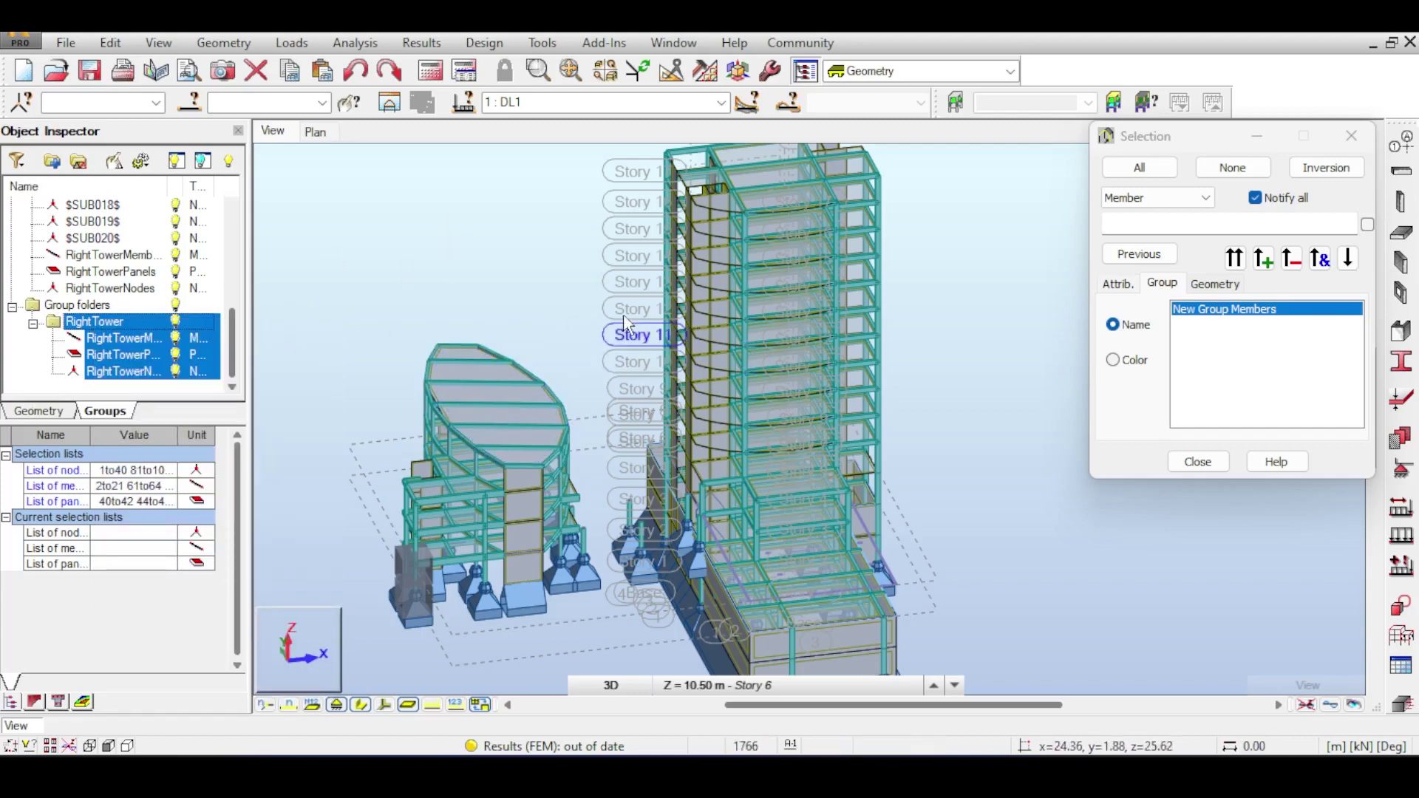
Select all members, panels and nodes of the left building with a window in the front view.
middle_drag(640, 351, 598, 420)
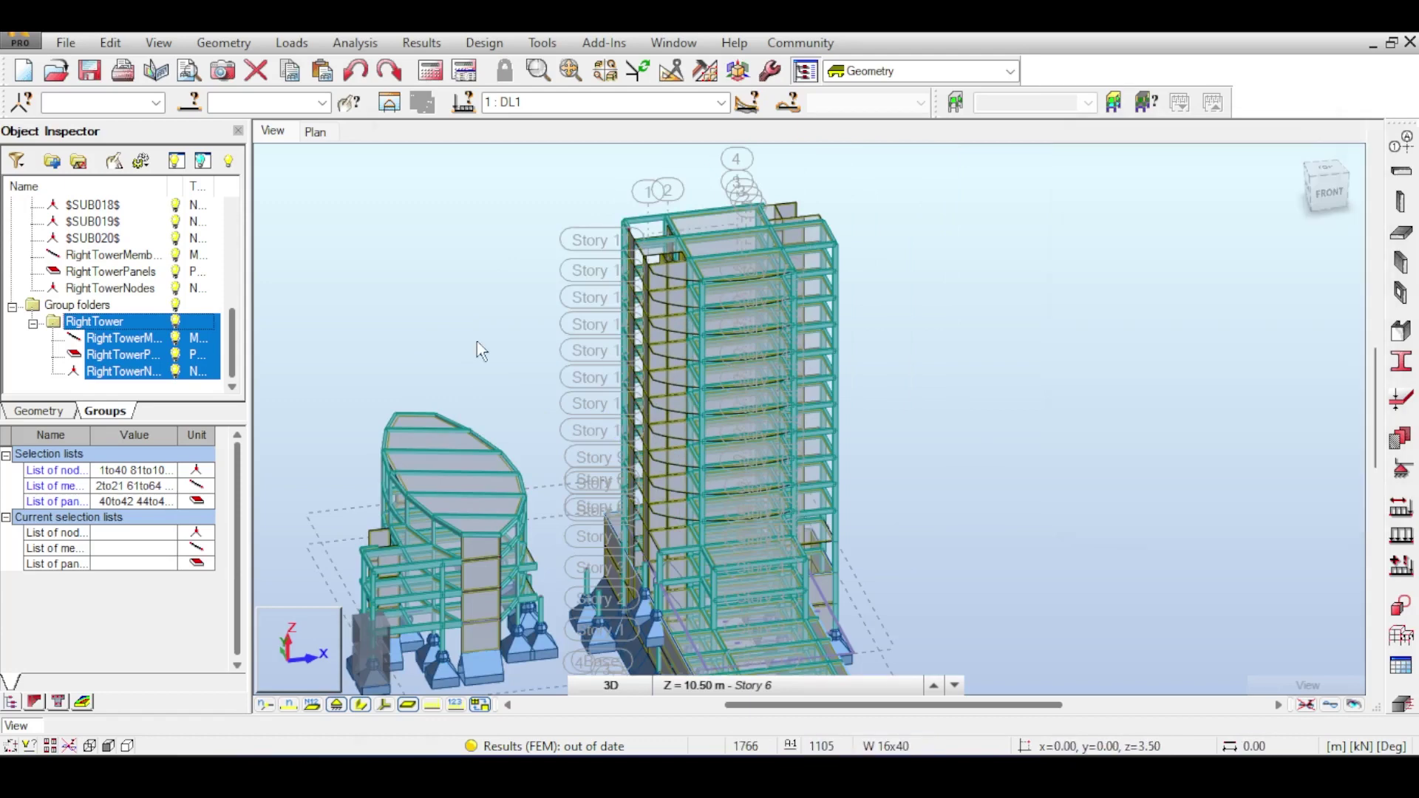
middle_drag(477, 341, 462, 236)
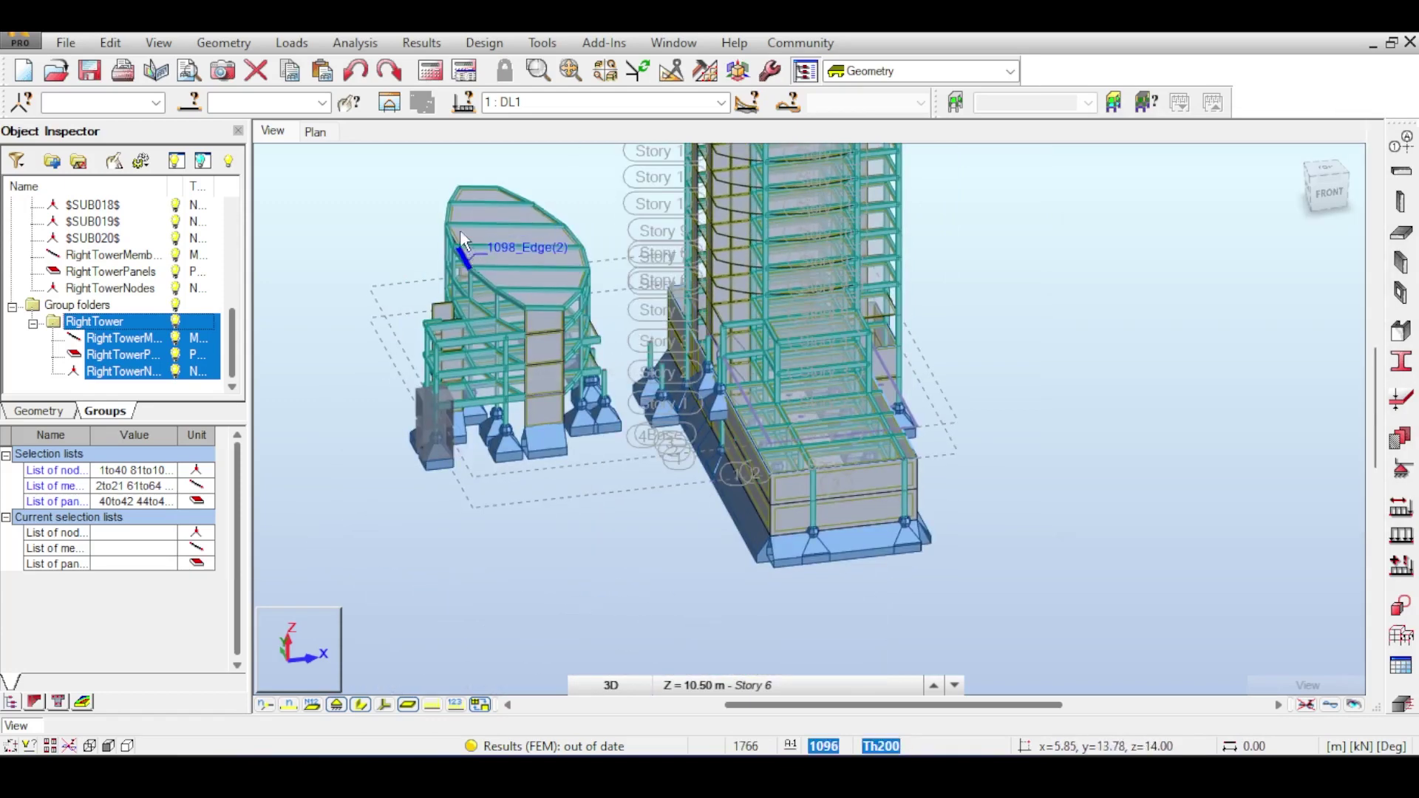
scroll(546, 277, up, 1)
click(1332, 195)
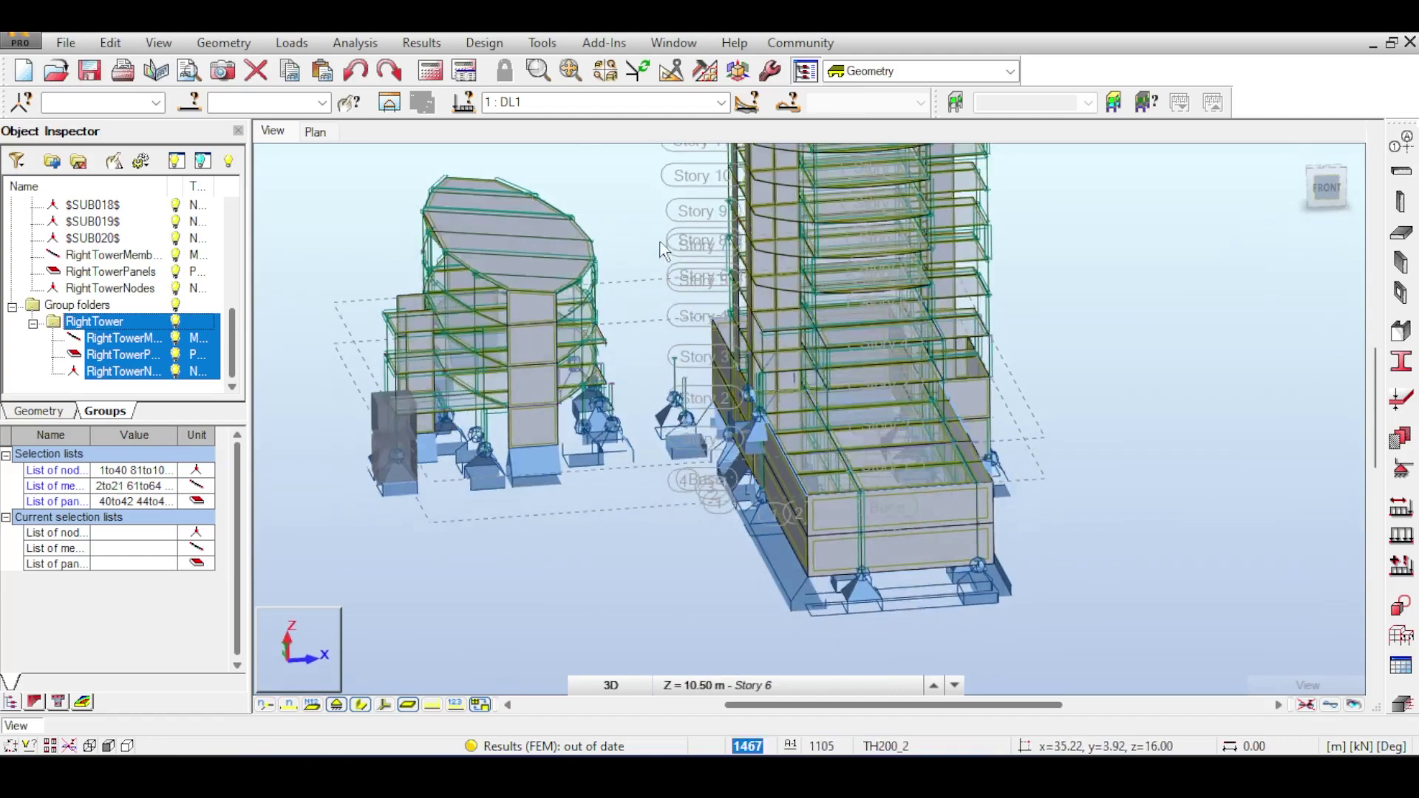
scroll(506, 230, up, 2)
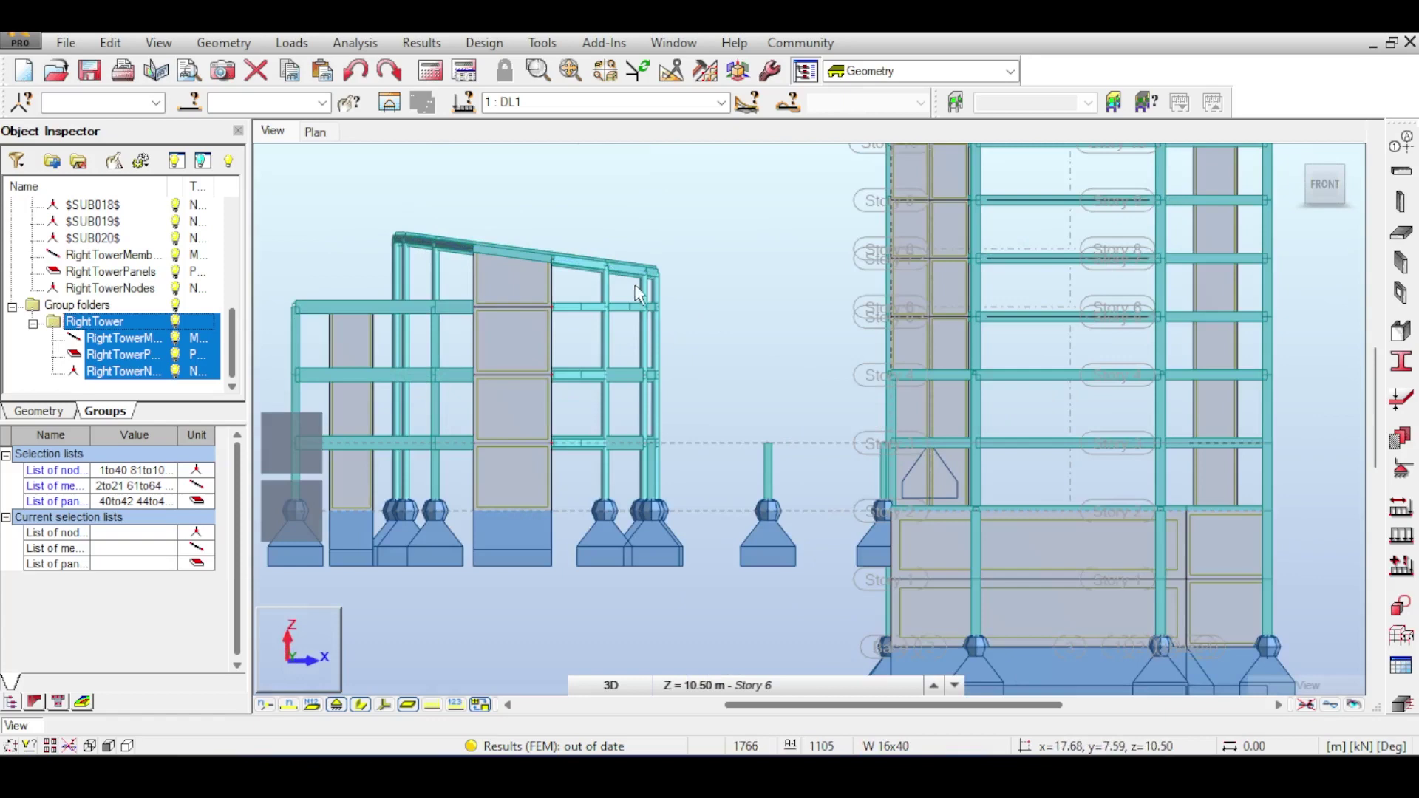
middle_drag(636, 286, 819, 233)
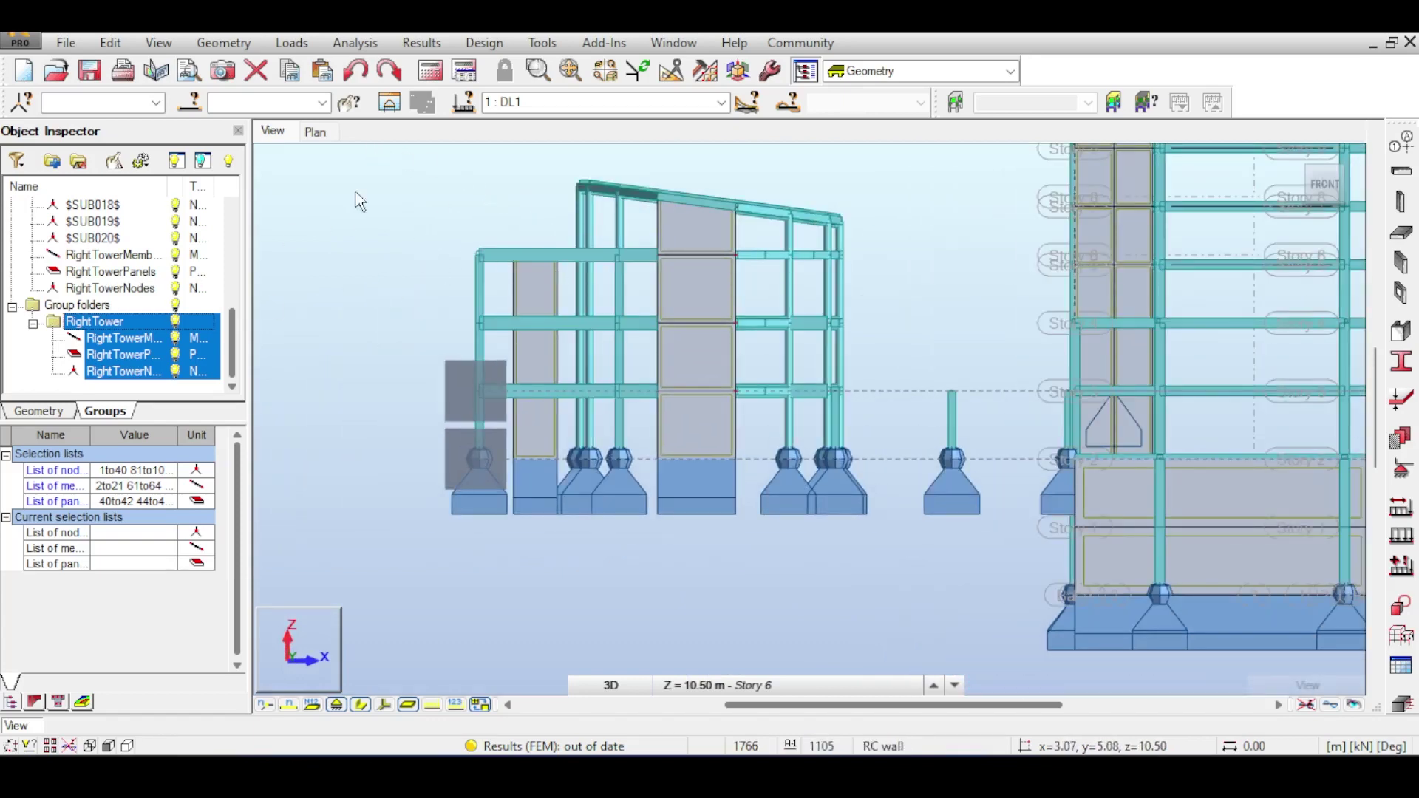
drag(370, 163, 918, 588)
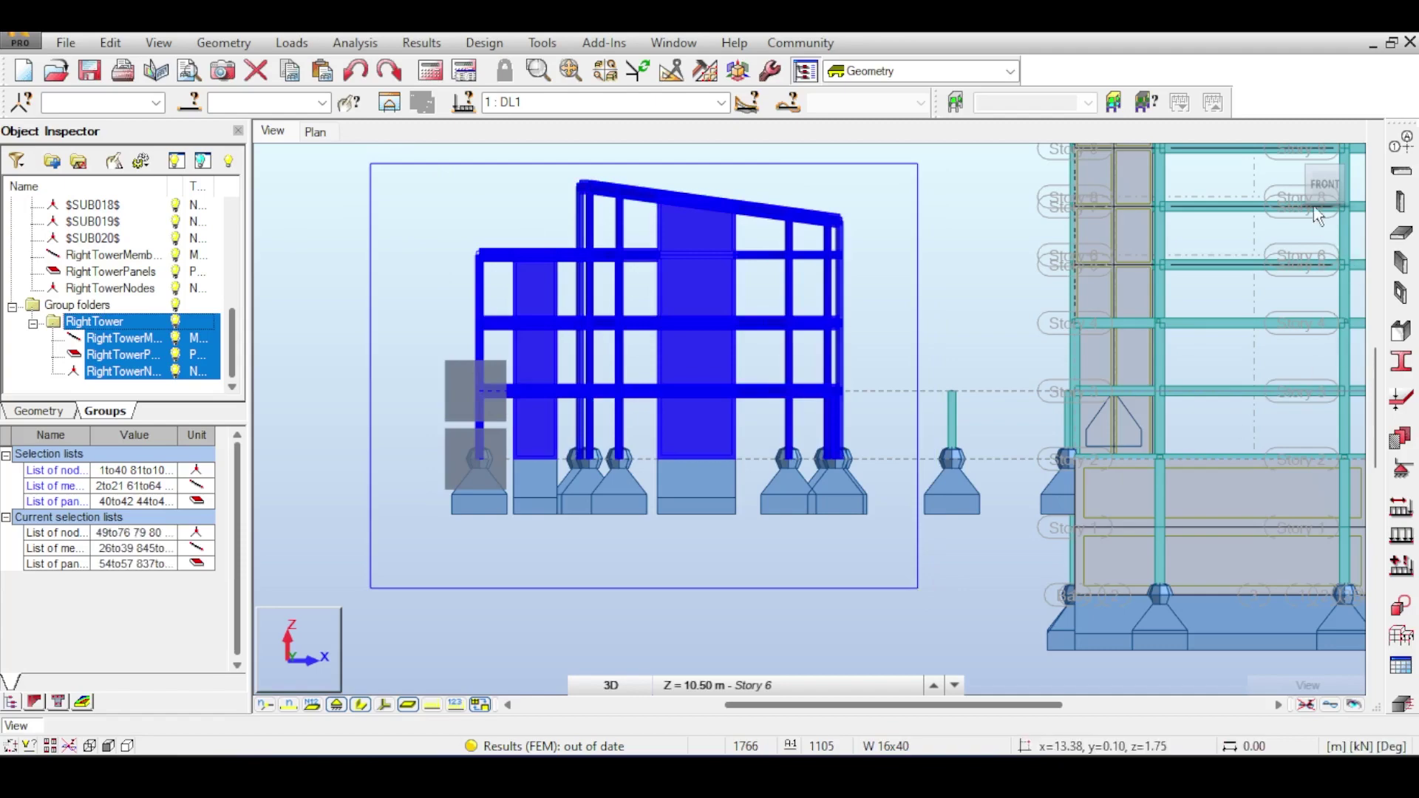
Remove the short freestanding columns at the left building's outer edge from the selection in the top view and check the result in 3D.
drag(1322, 188, 1324, 214)
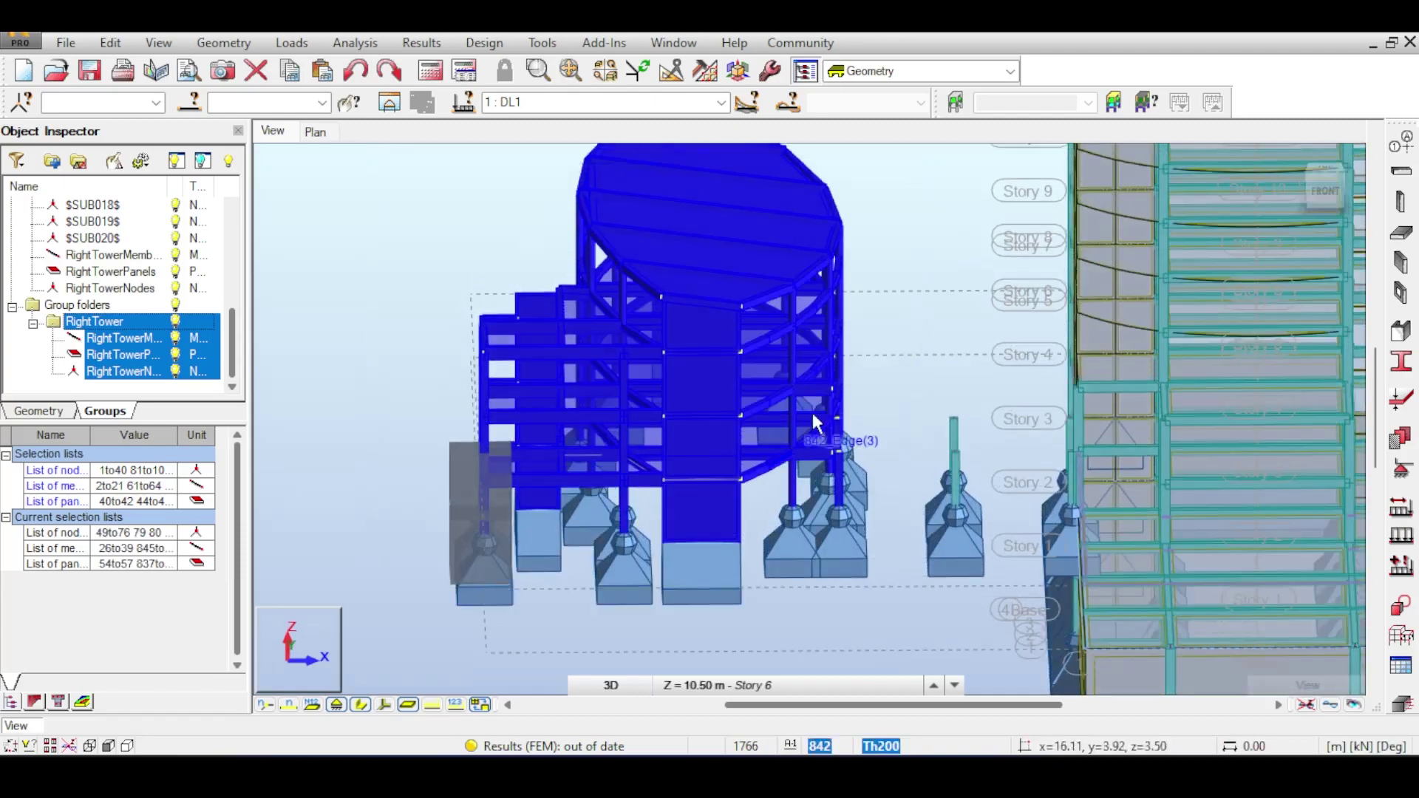
scroll(842, 439, up, 5)
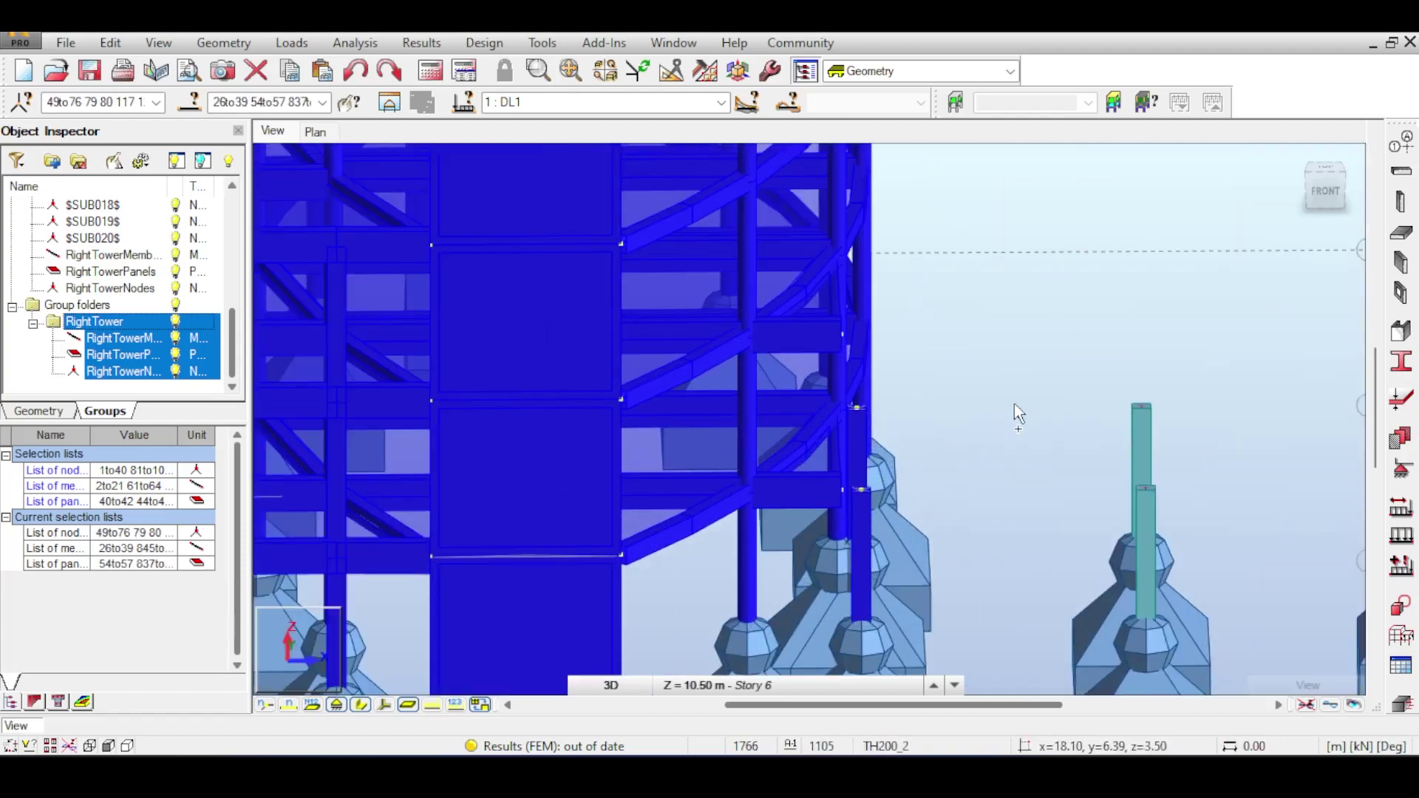
scroll(892, 425, up, 2)
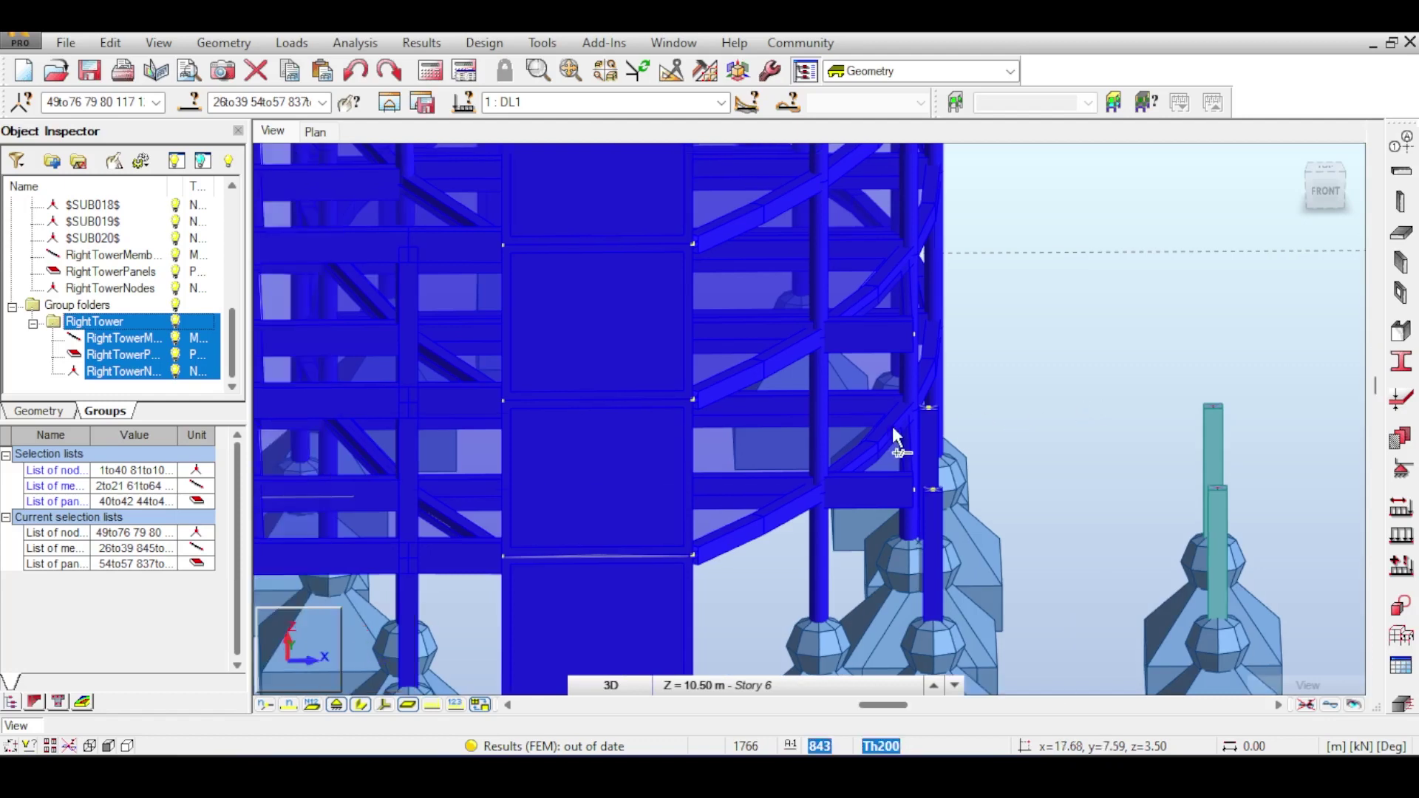
scroll(711, 326, up, 2)
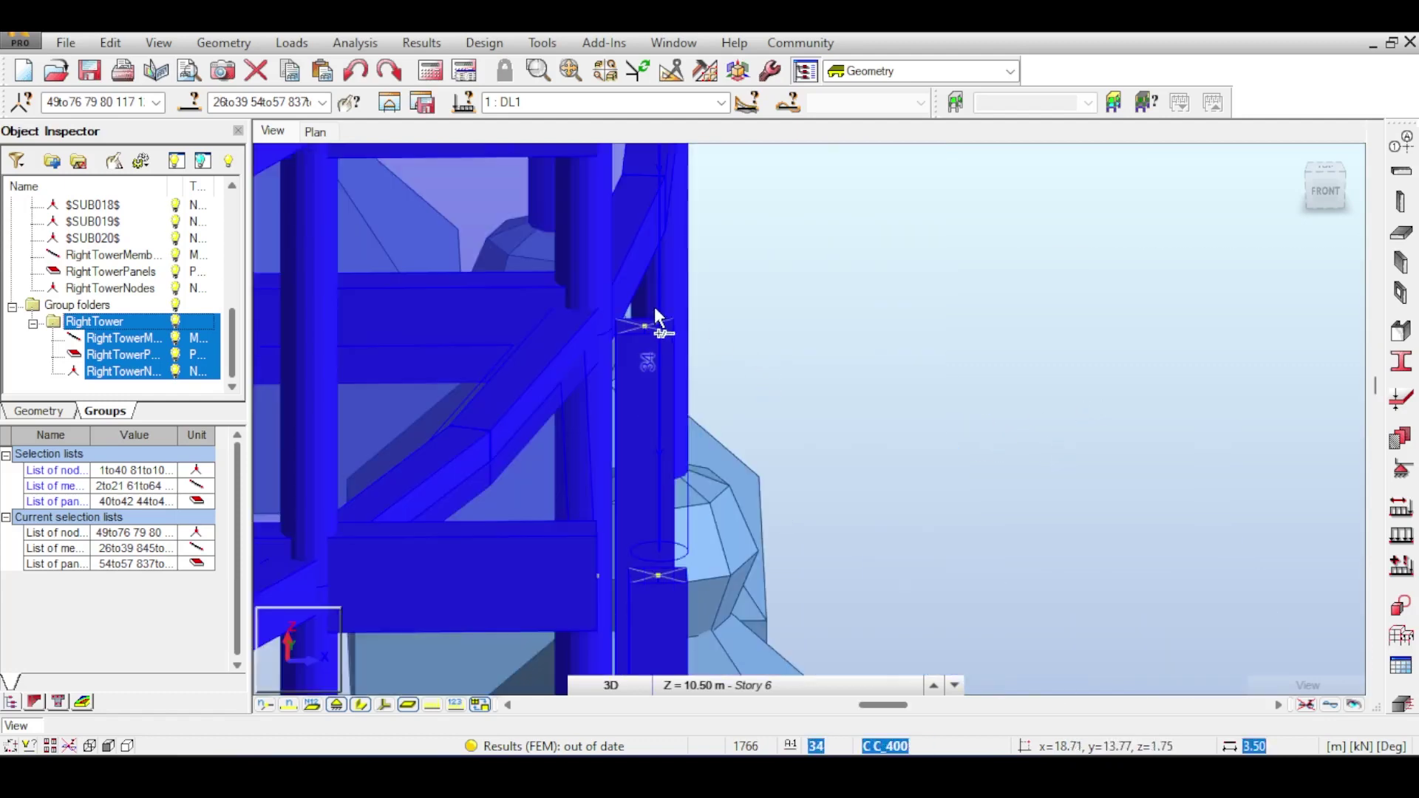
click(1327, 169)
scroll(863, 480, down, 3)
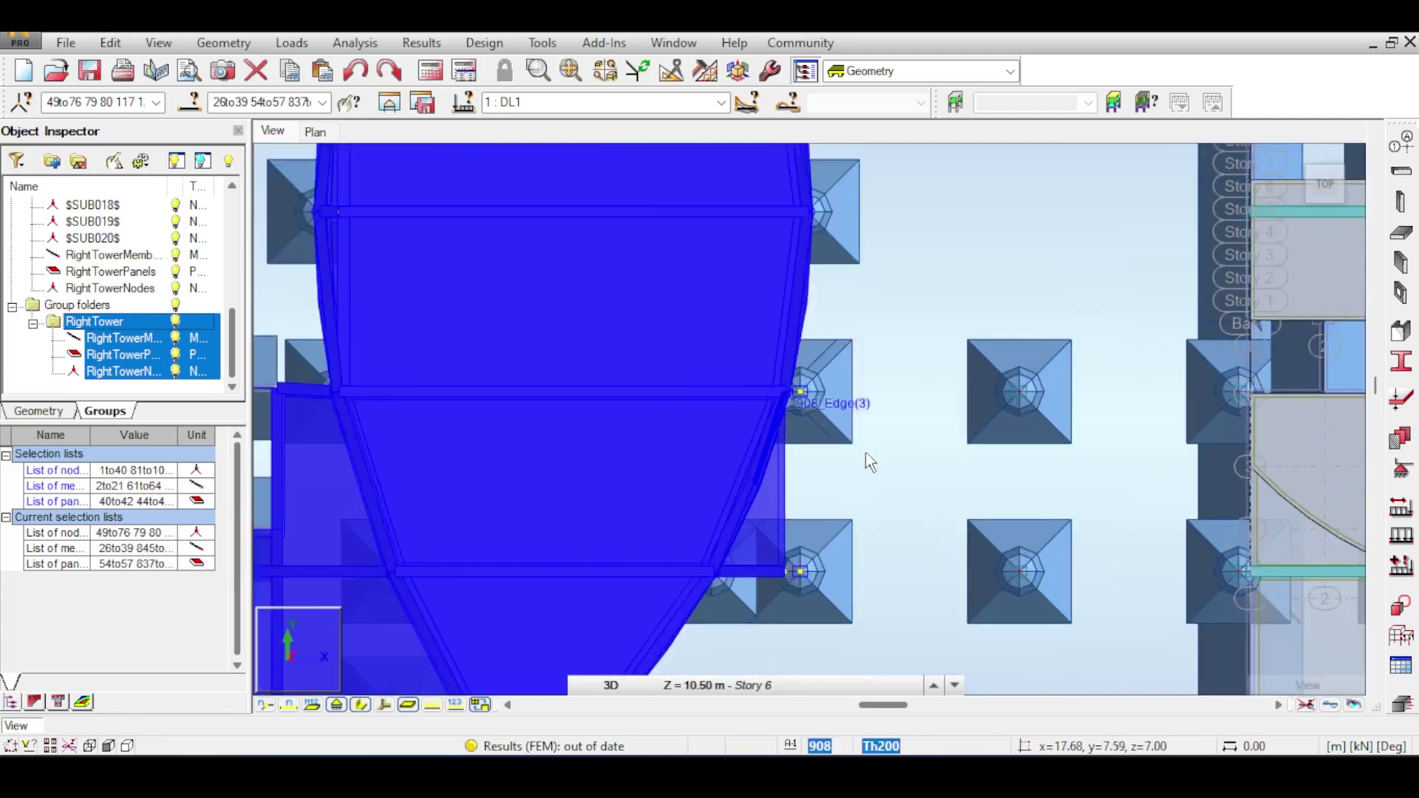
ctrl+drag(904, 324, 791, 565)
drag(754, 673, 751, 672)
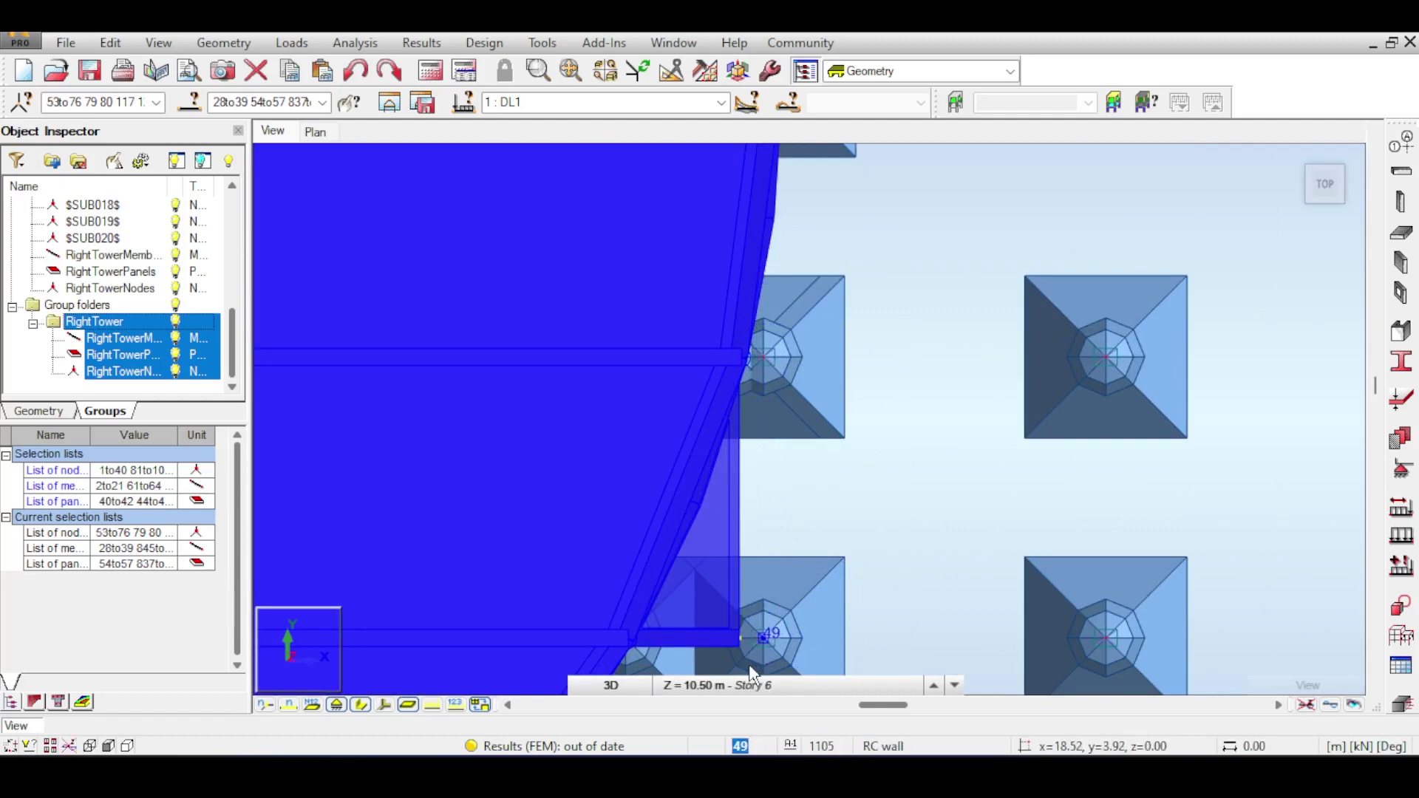
click(1327, 197)
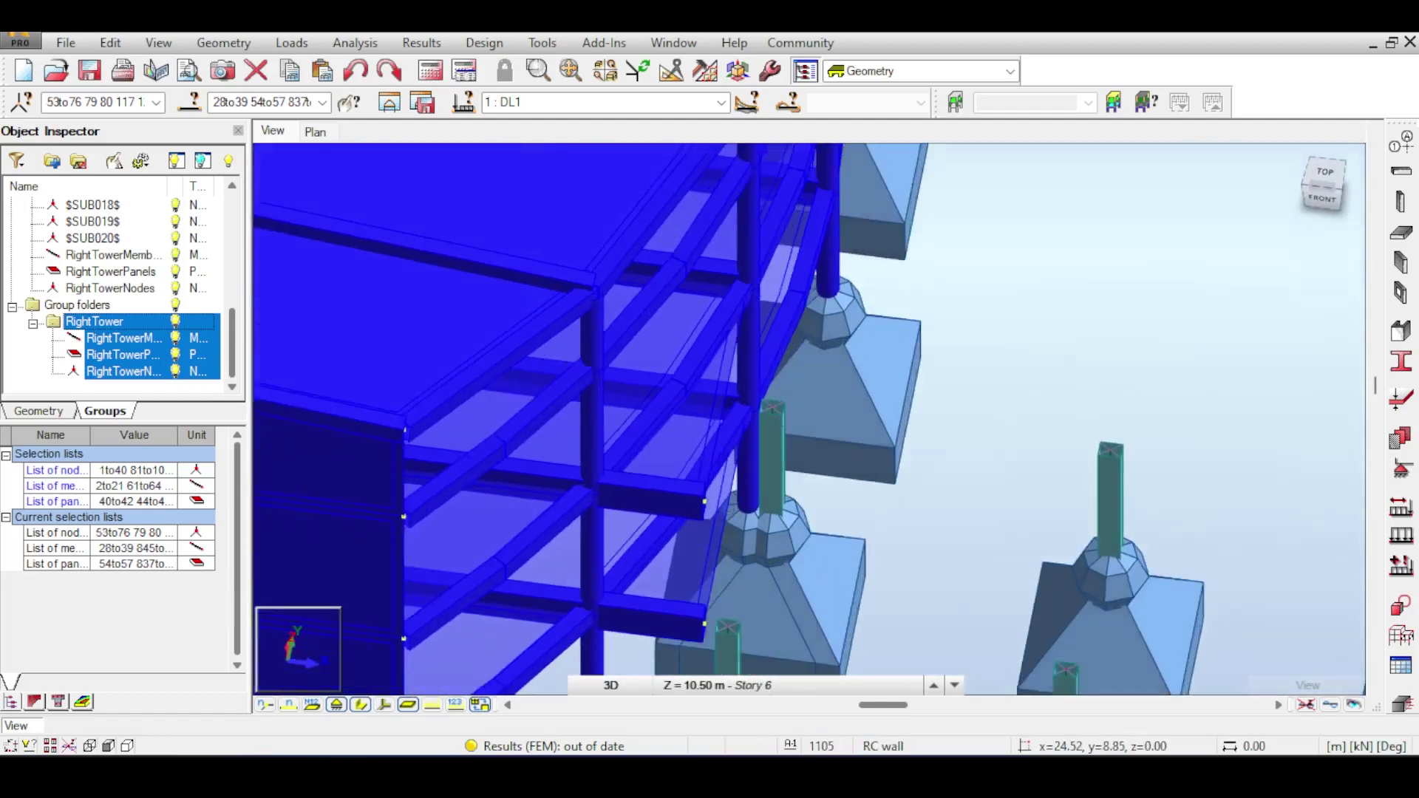
Add a new folder inside the RightTower folder and create groups out of the left building's selected objects.
click(53, 162)
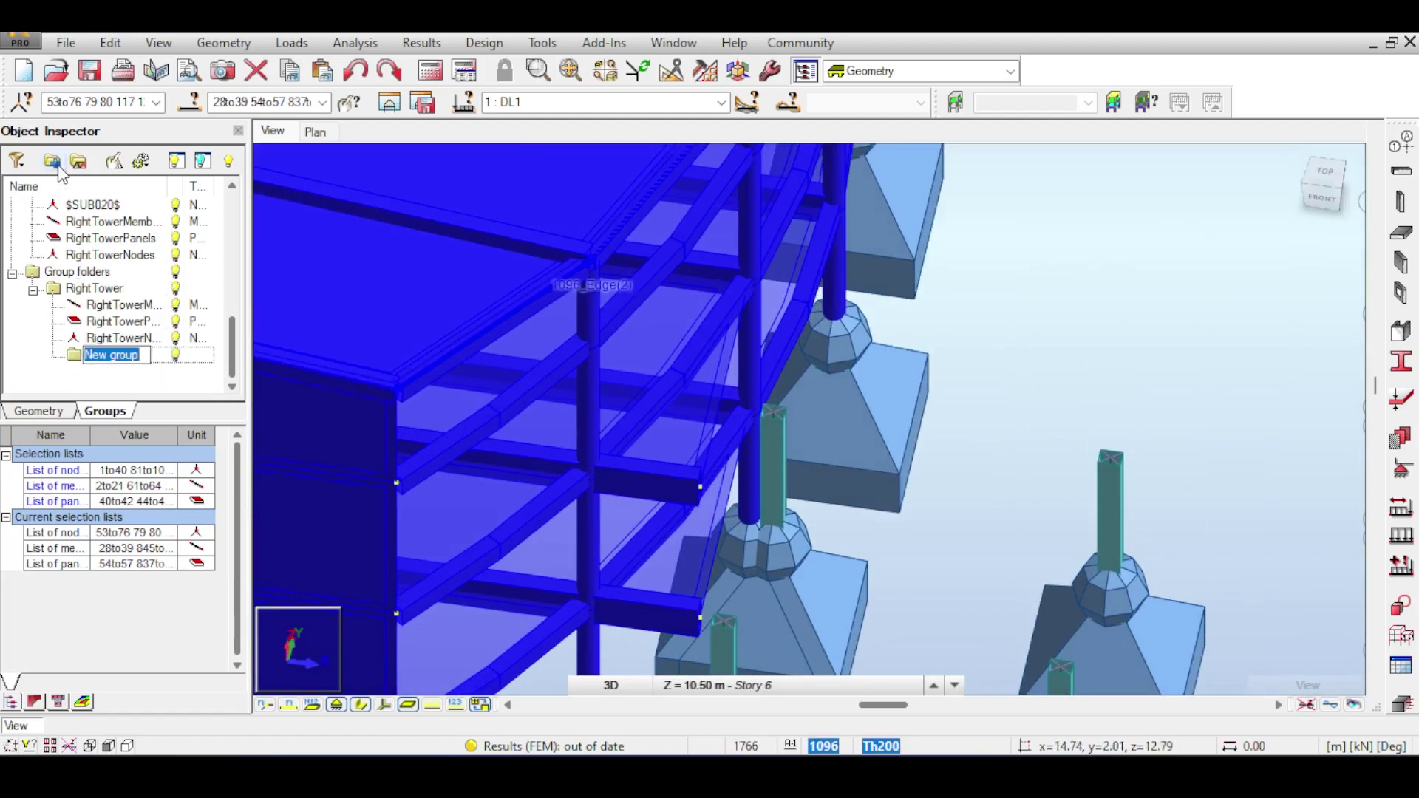
scroll(144, 250, up, 6)
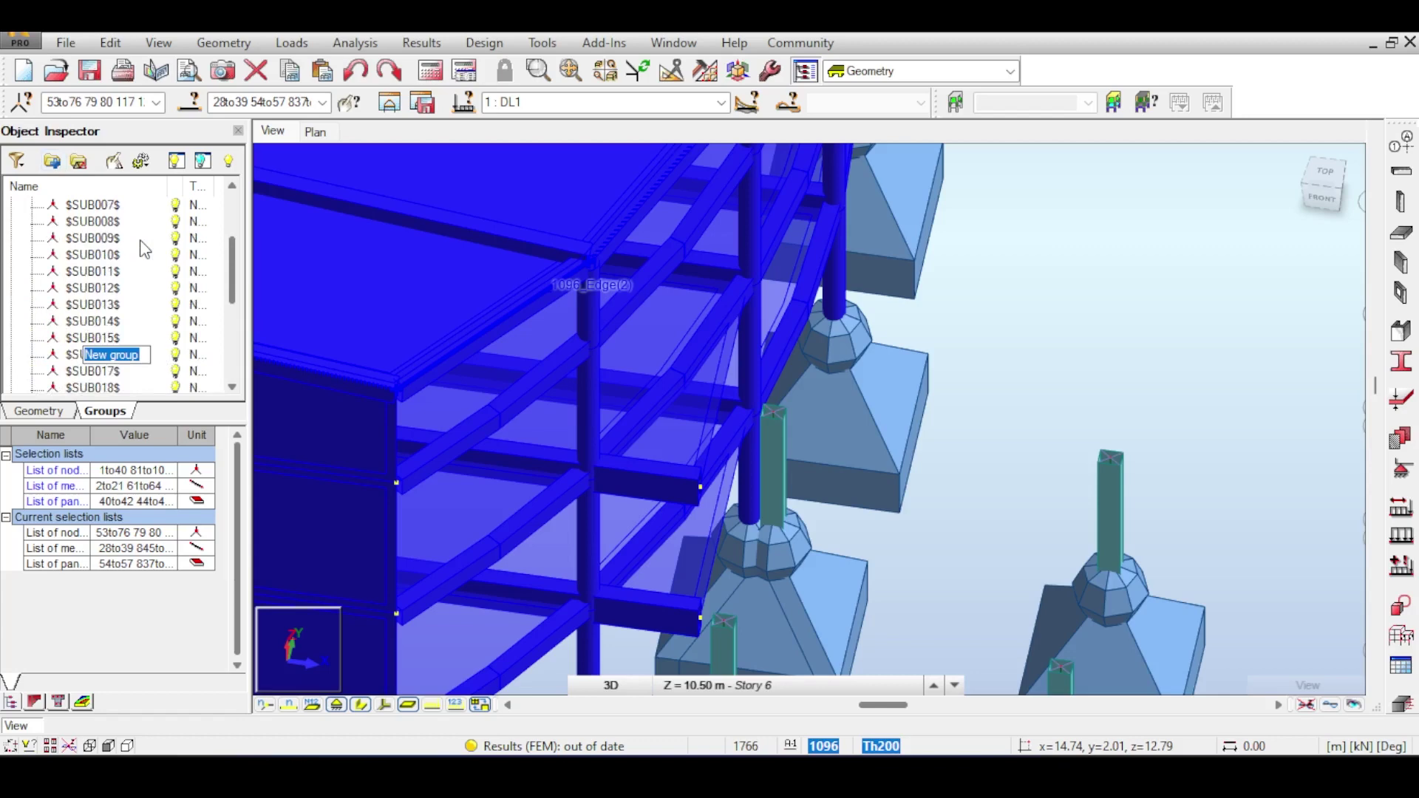
scroll(144, 250, up, 1)
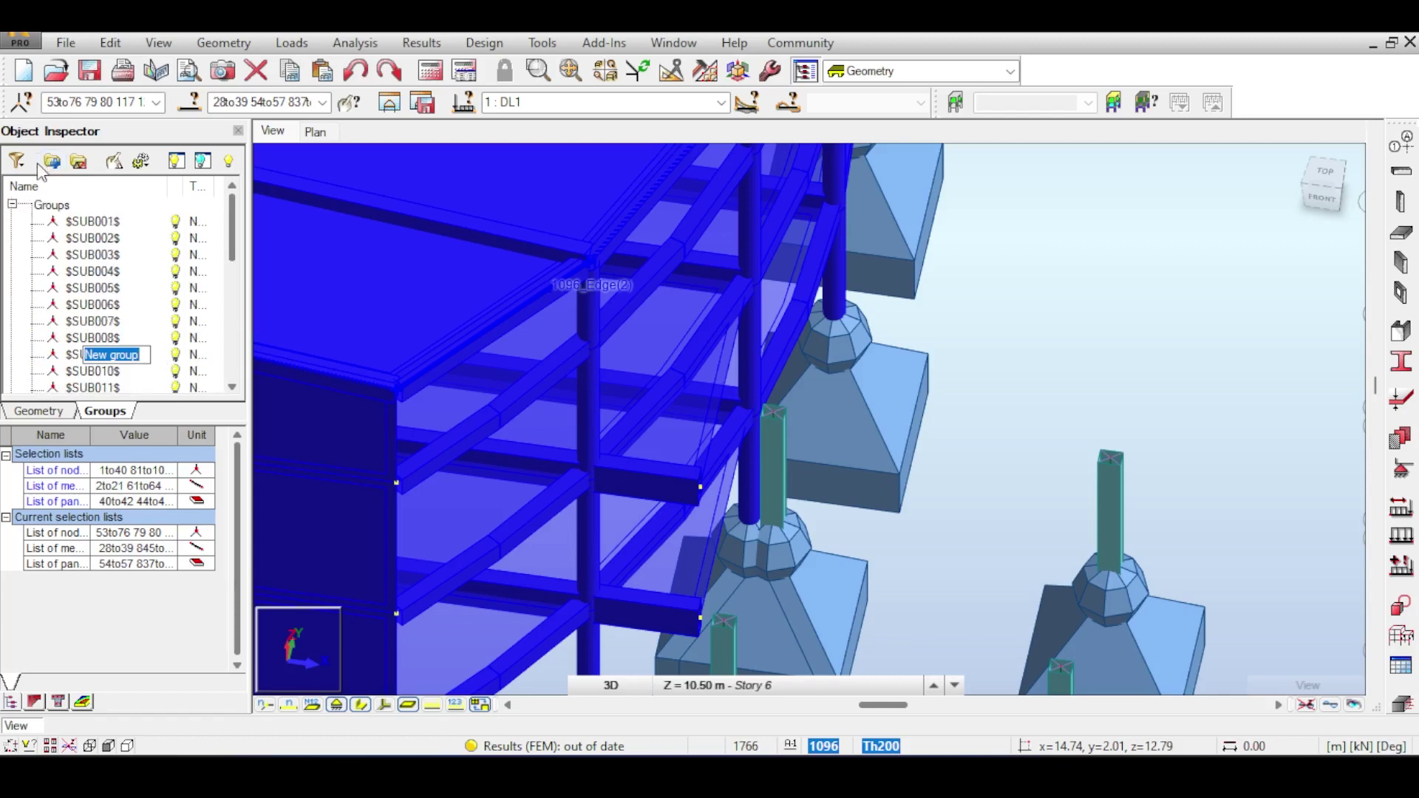
click(79, 163)
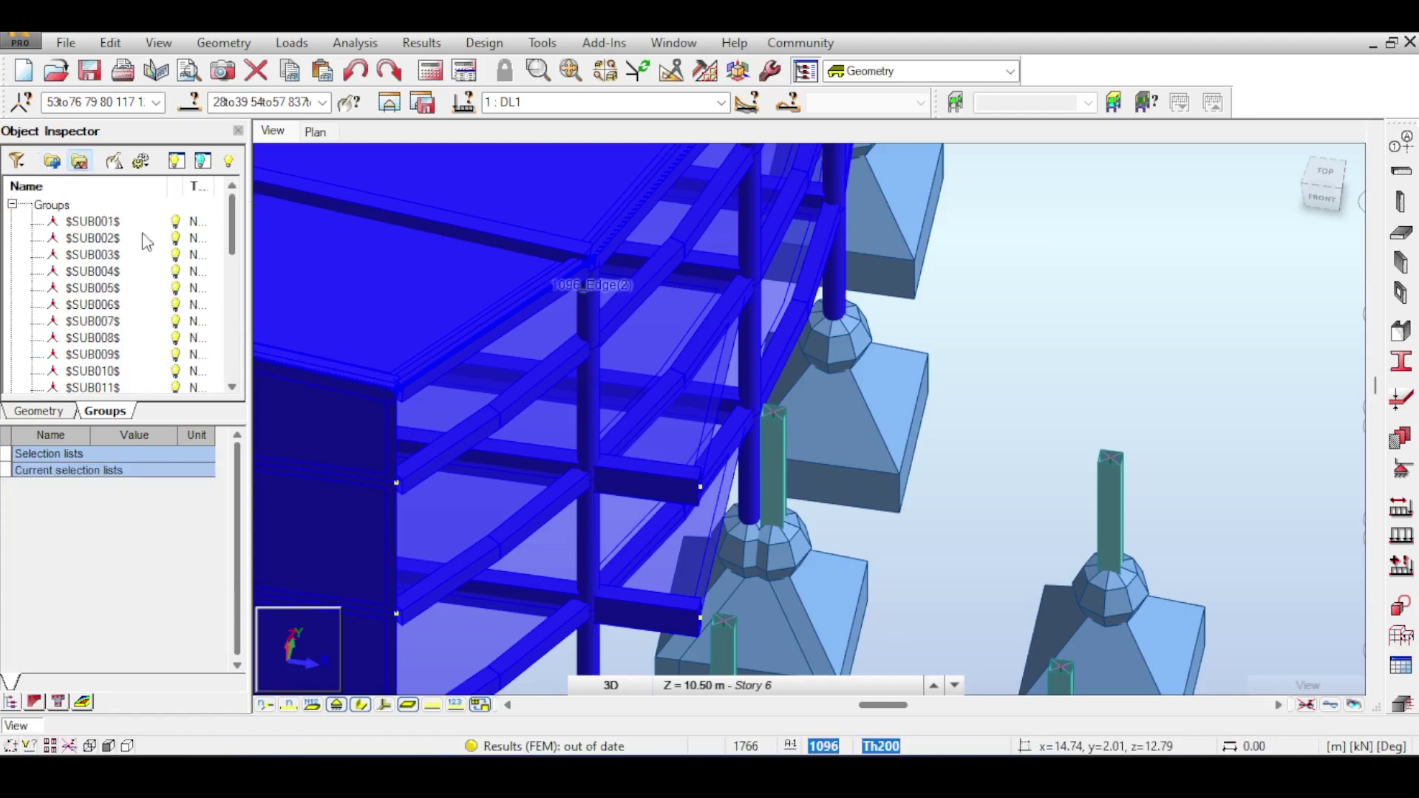
Rename the New Group Members group as LeftBldgMembers.
scroll(159, 318, down, 5)
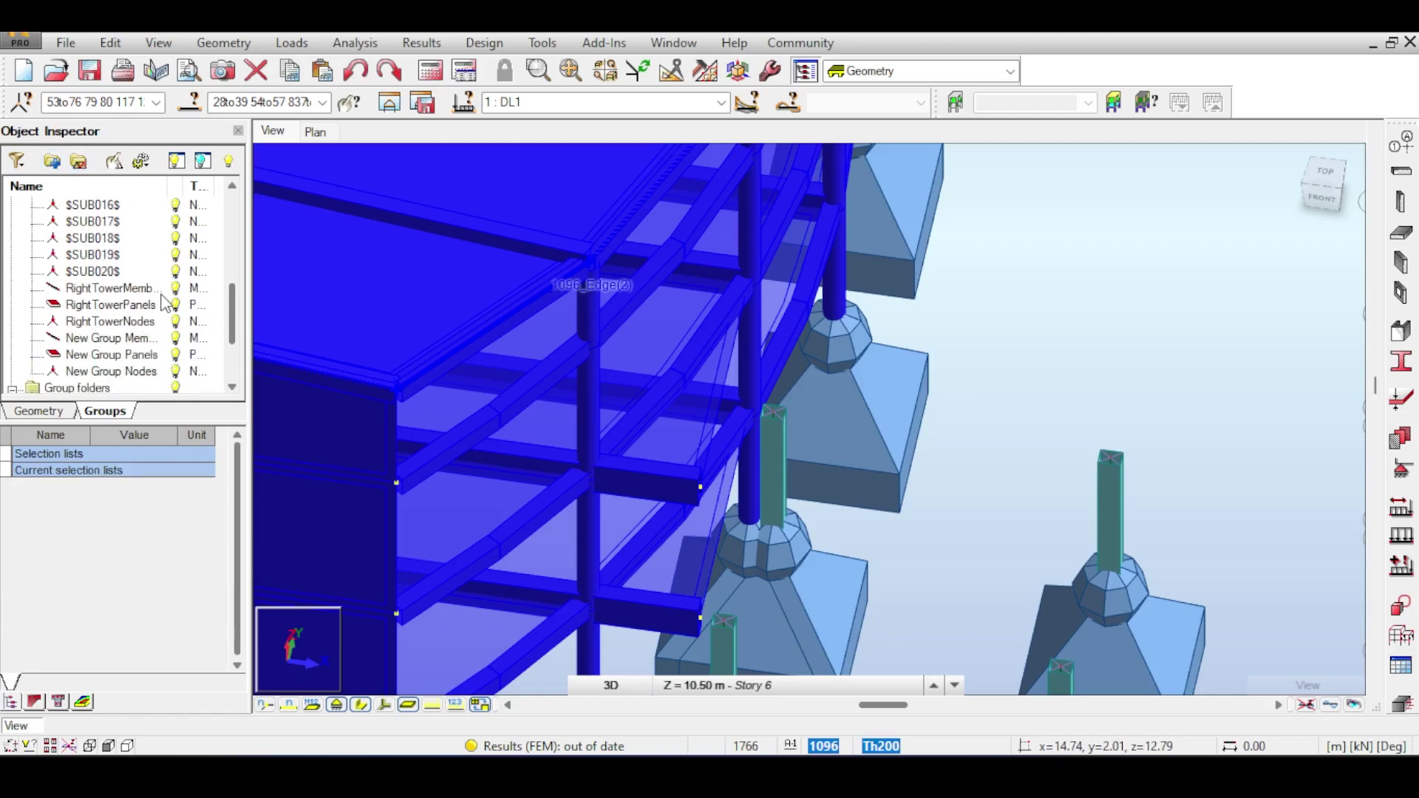
click(118, 339)
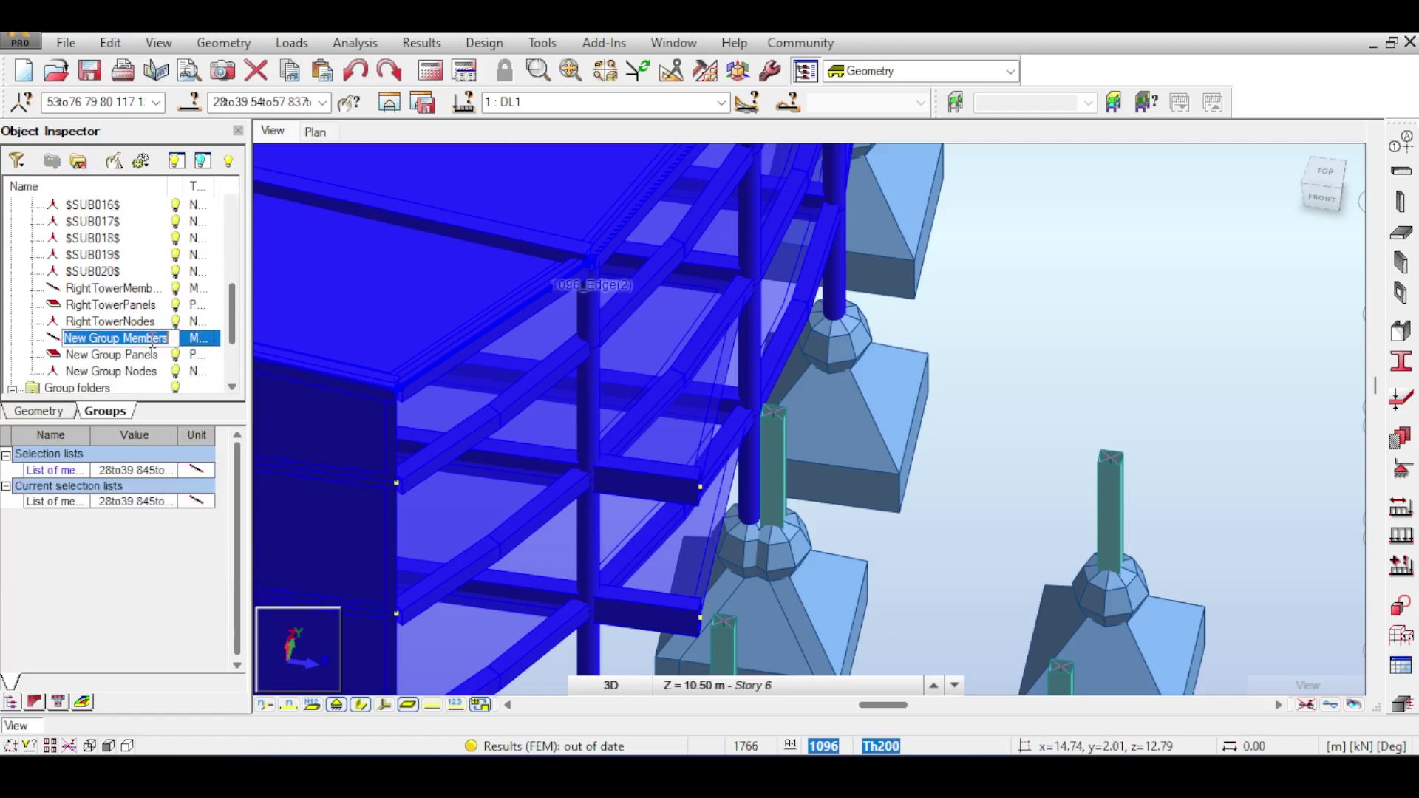
text(LeftBldgMembers)
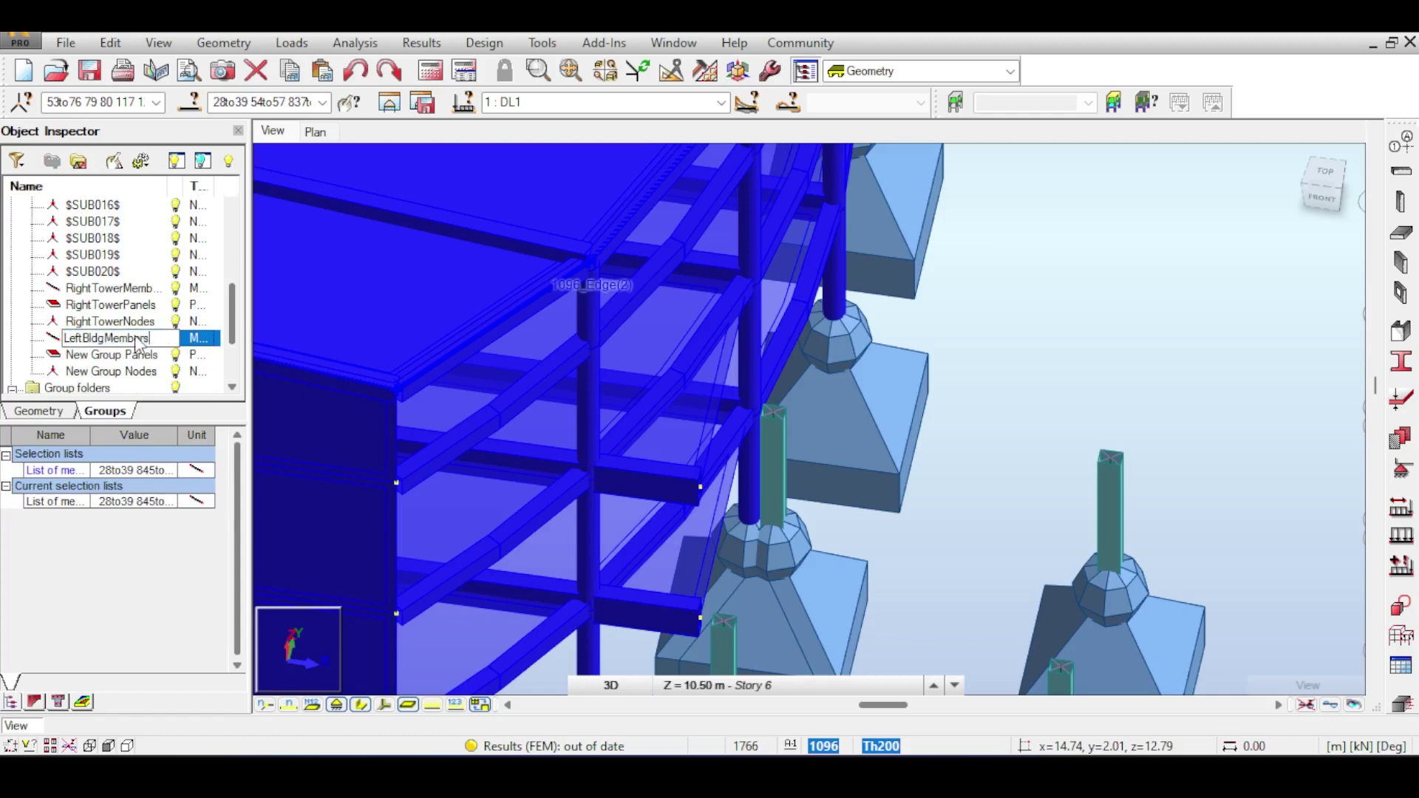
key(Return)
Rename the New Group Panels group as LeftBldgPanels and the New Group Nodes group as LeftBldgNodes.
key(Down)
key(F2)
text(LeftBldgPanels)
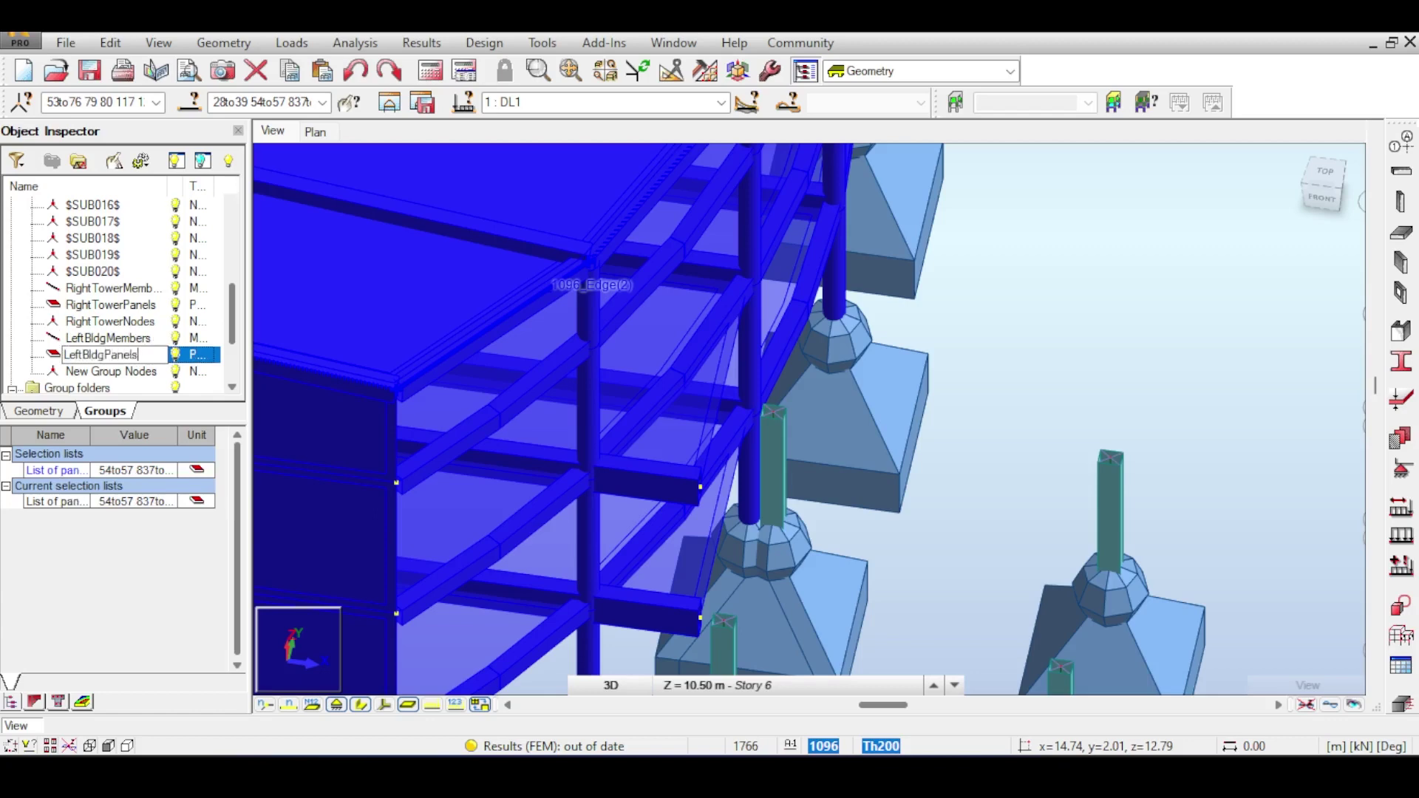
key(Return)
key(Down)
key(F2)
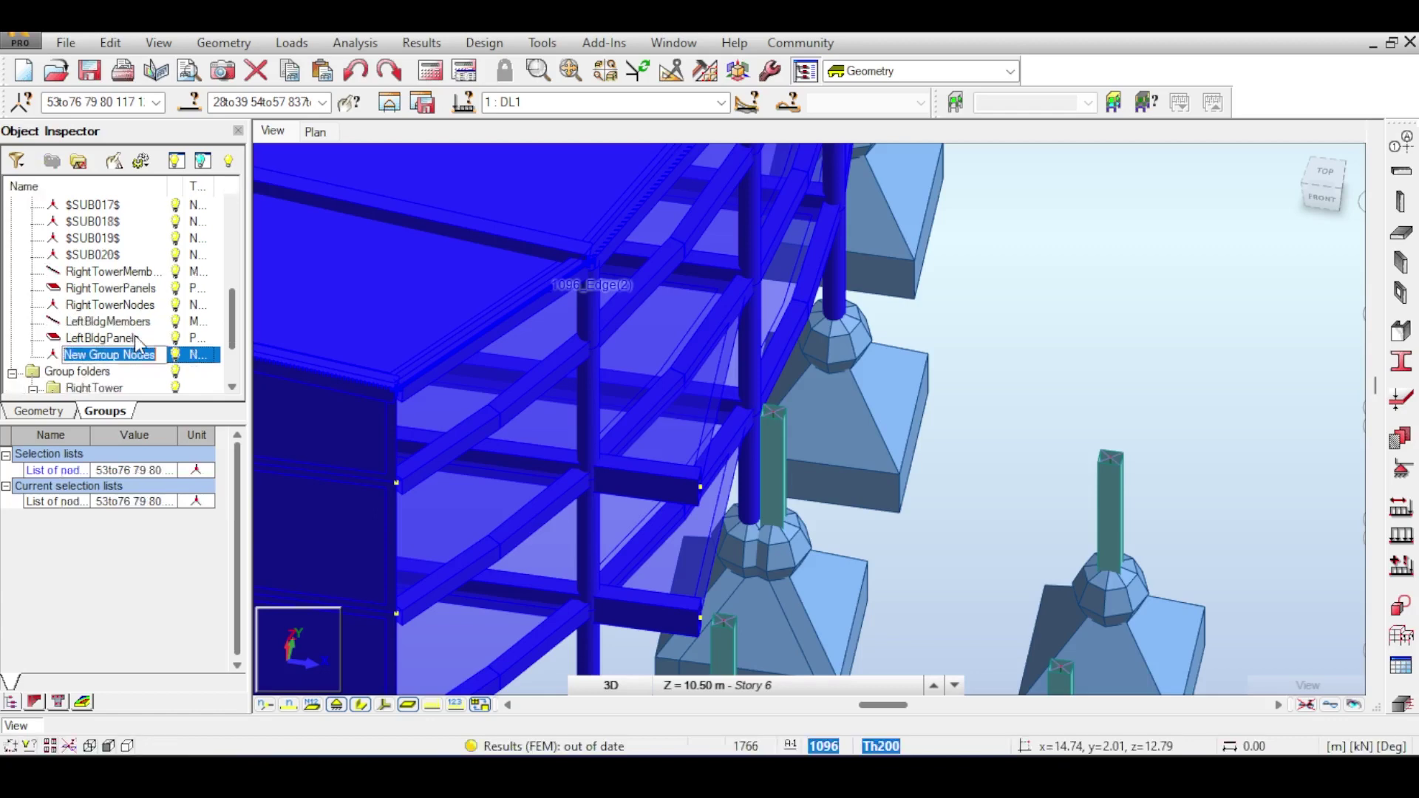
text(LeftBldgNodes)
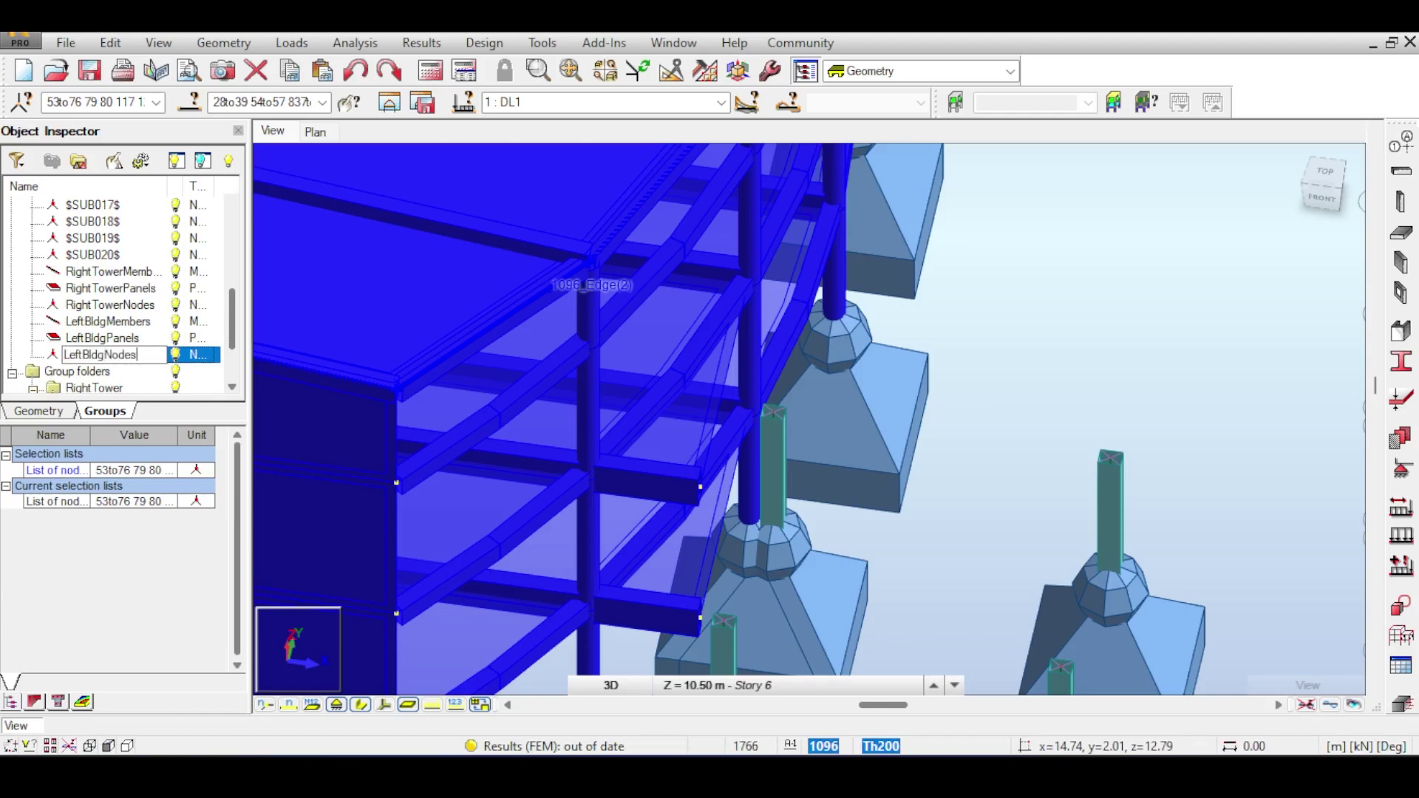
Move the new folder holding the left building's groups out of RightTower to the top level of the group folders.
key(Return)
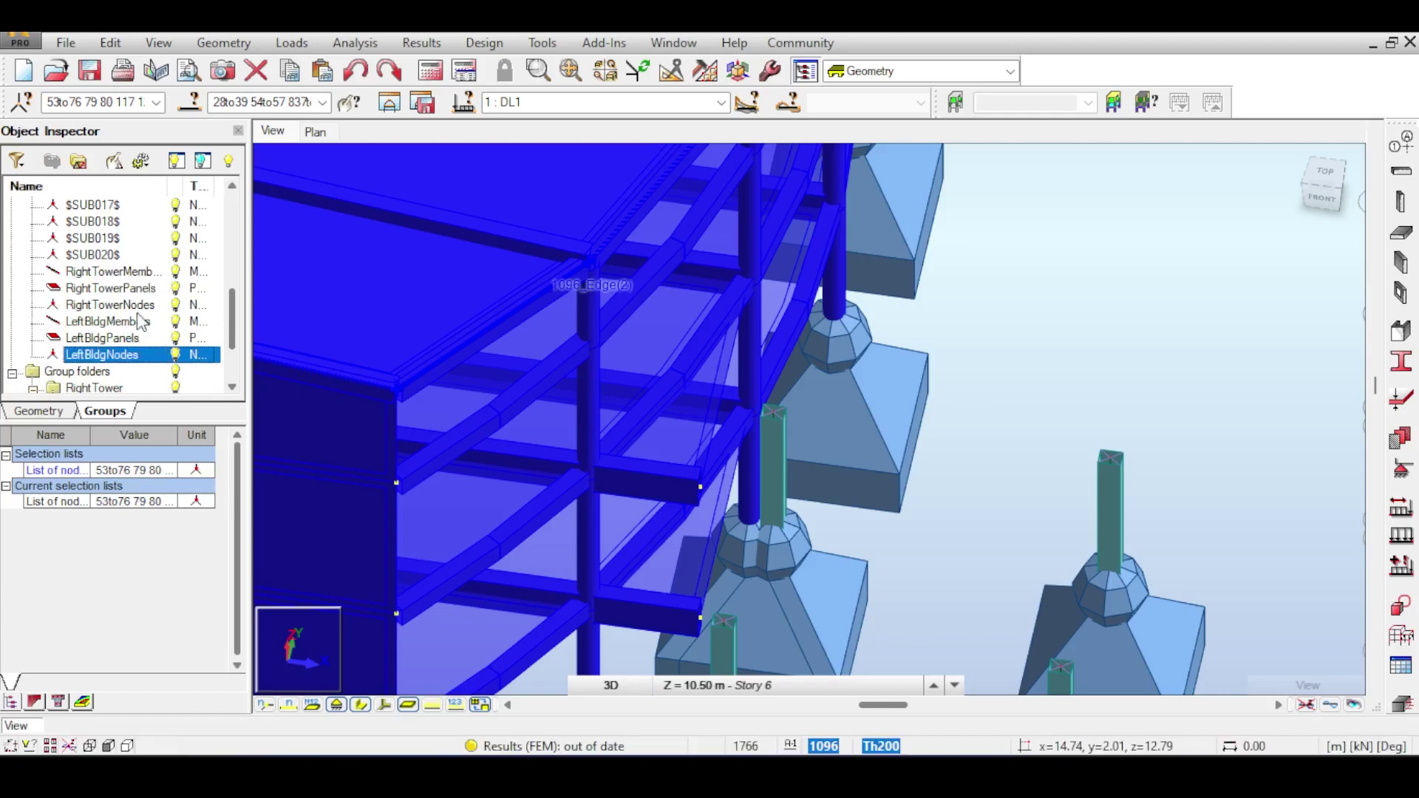
click(140, 320)
shift+click(111, 355)
scroll(110, 340, down, 1)
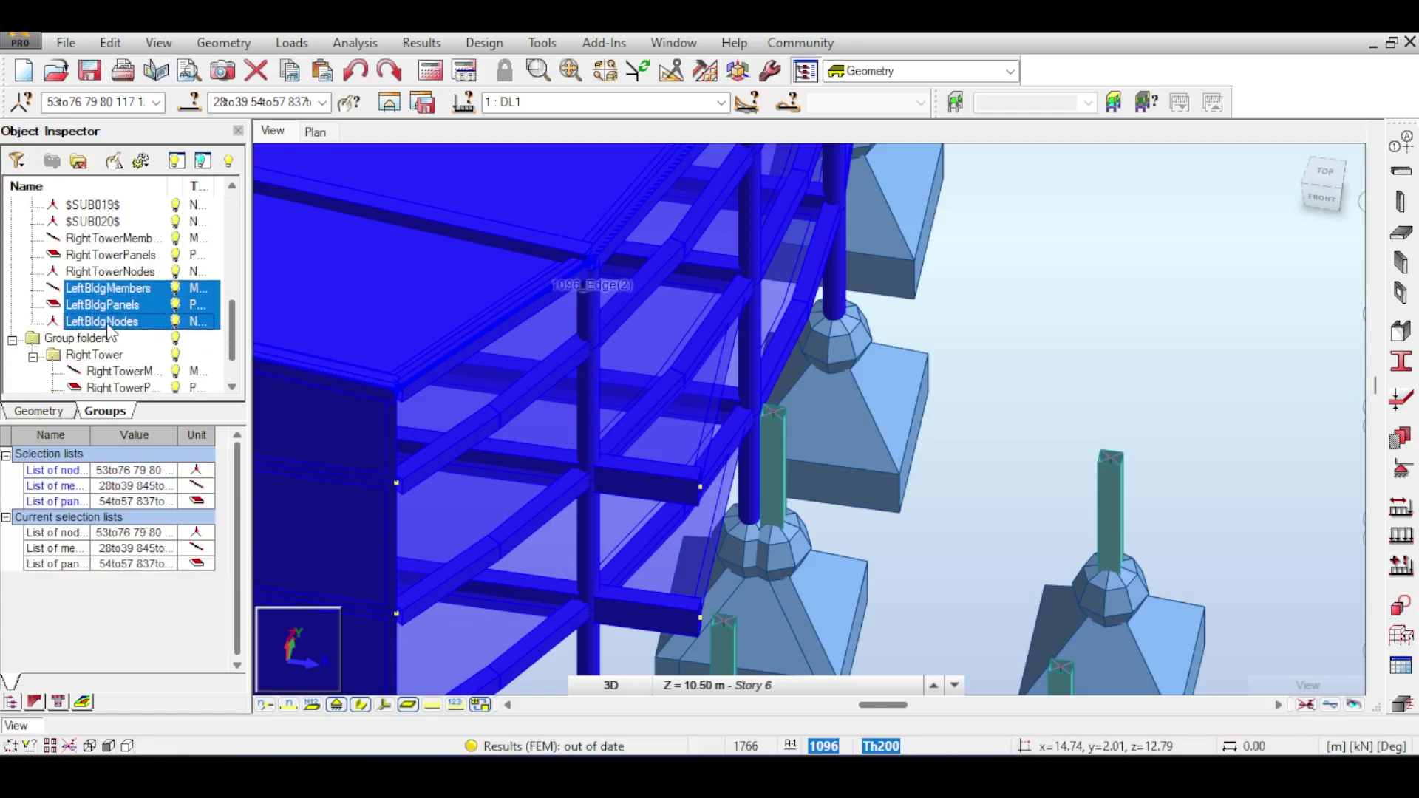
scroll(111, 334, down, 1)
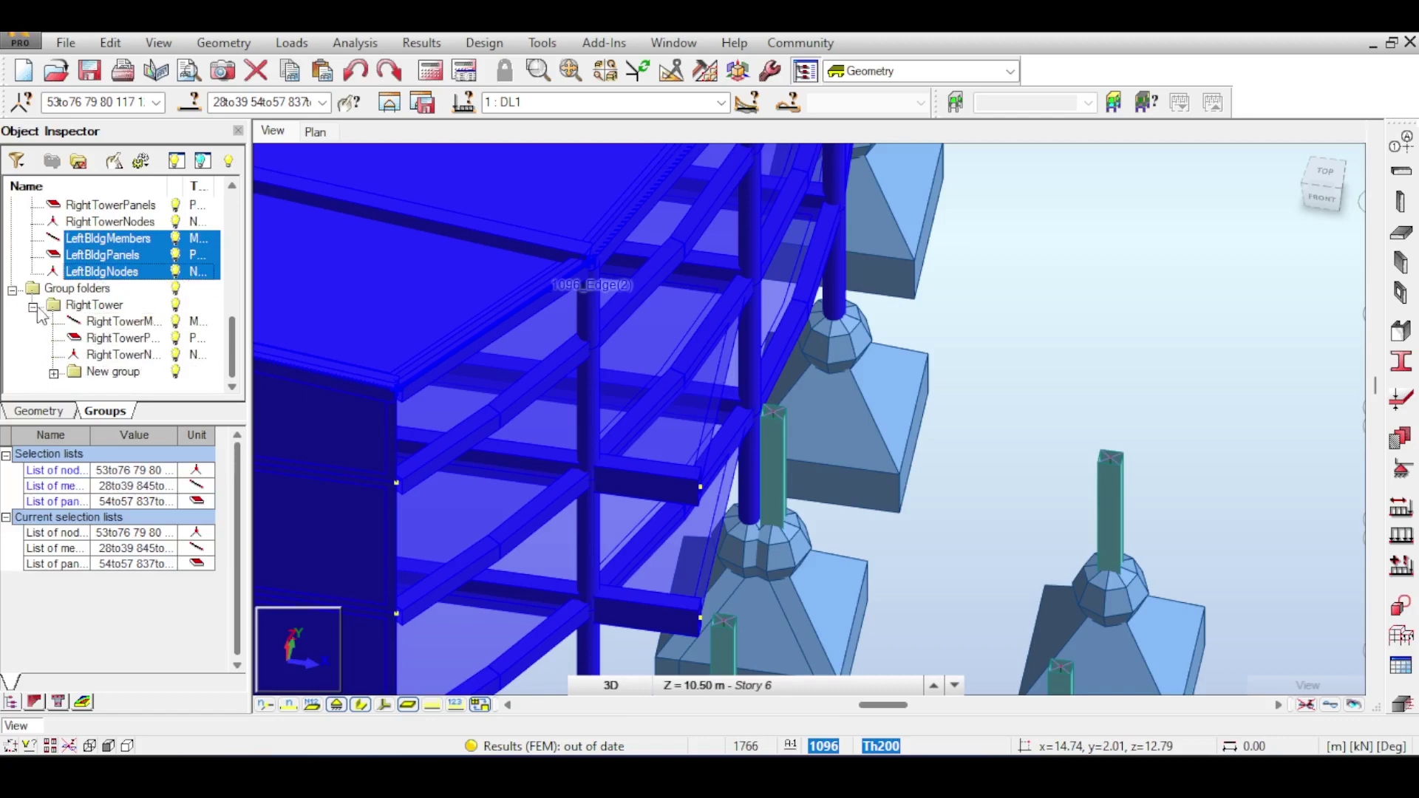
click(80, 373)
click(53, 373)
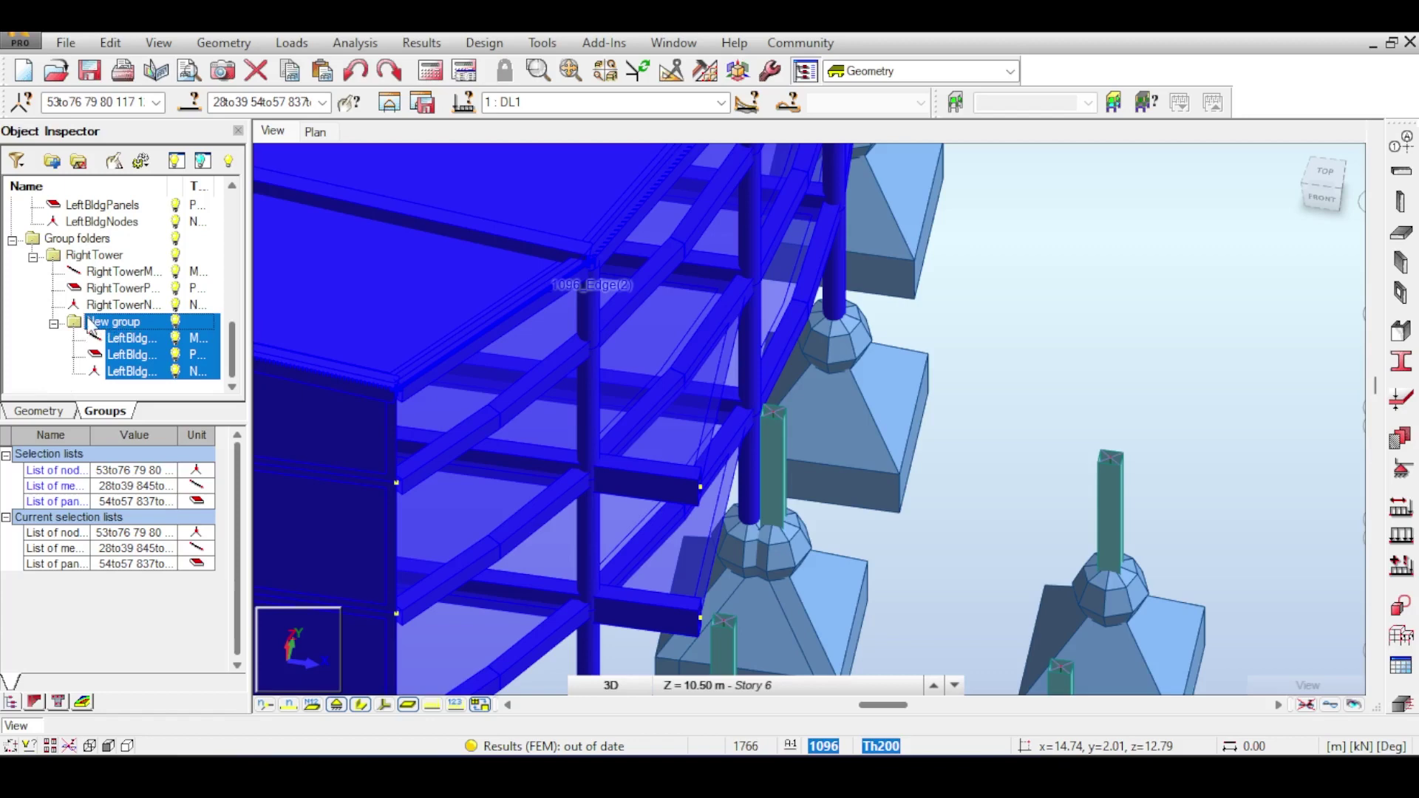
drag(3, 318, 32, 255)
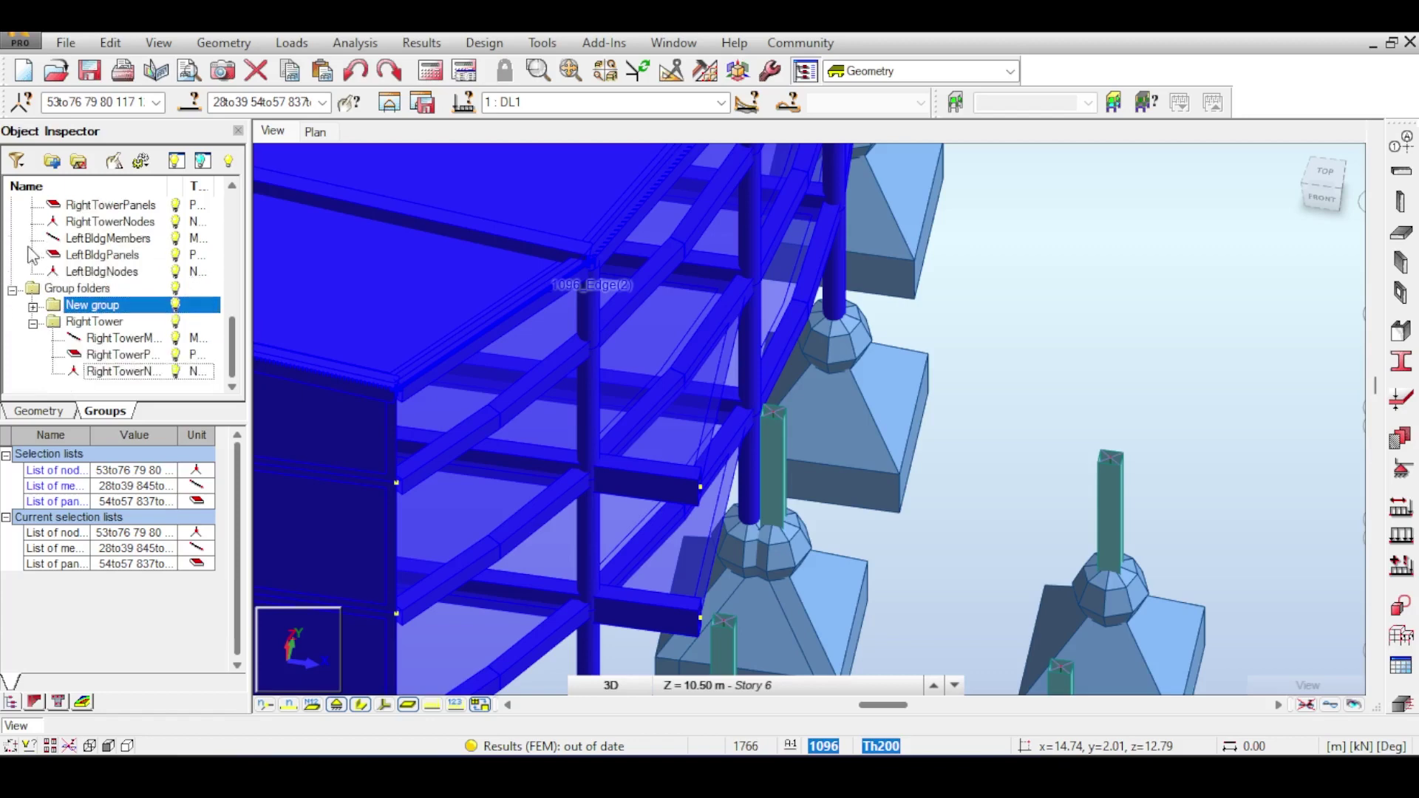
Rename the moved New group folder as LeftBldg.
key(F2)
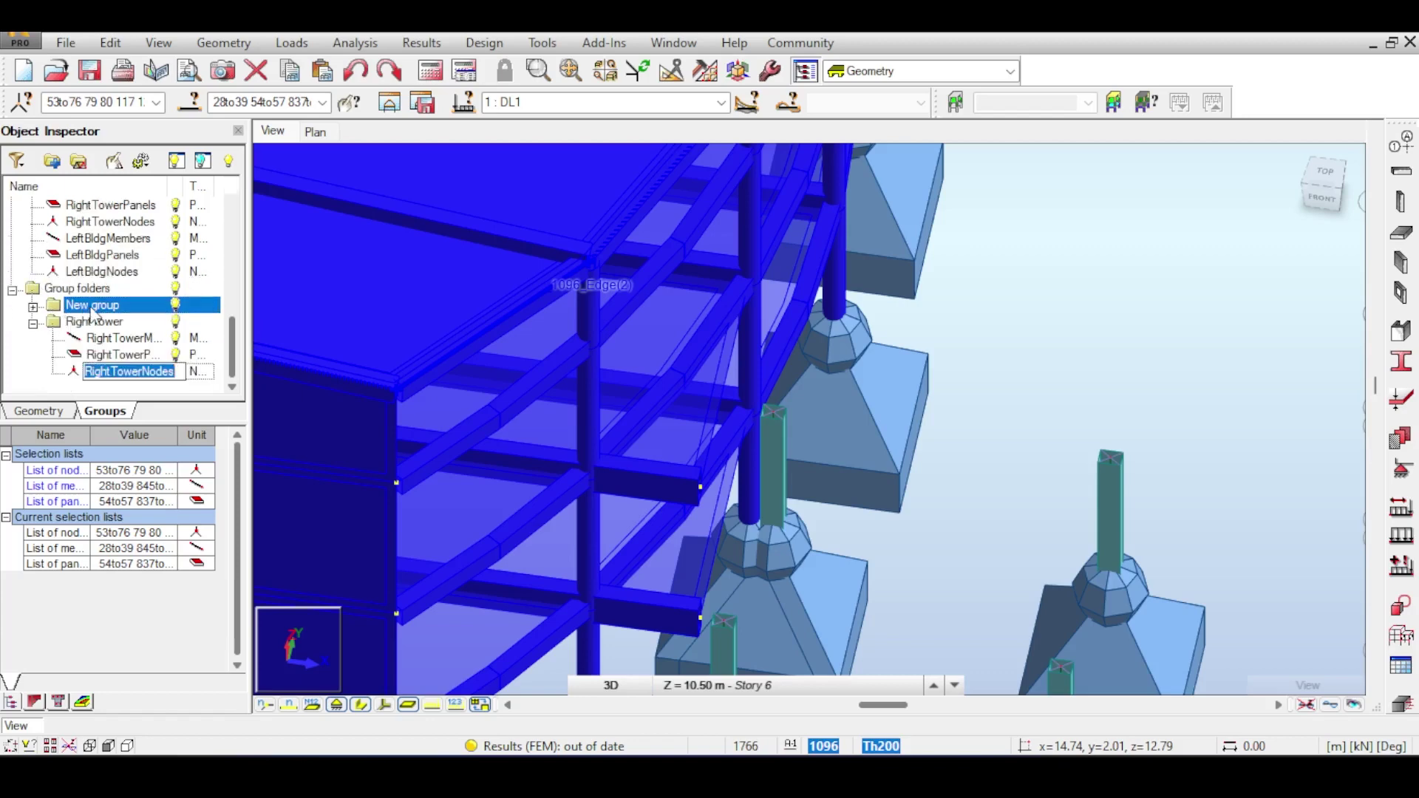
click(91, 308)
click(94, 323)
click(96, 308)
key(F2)
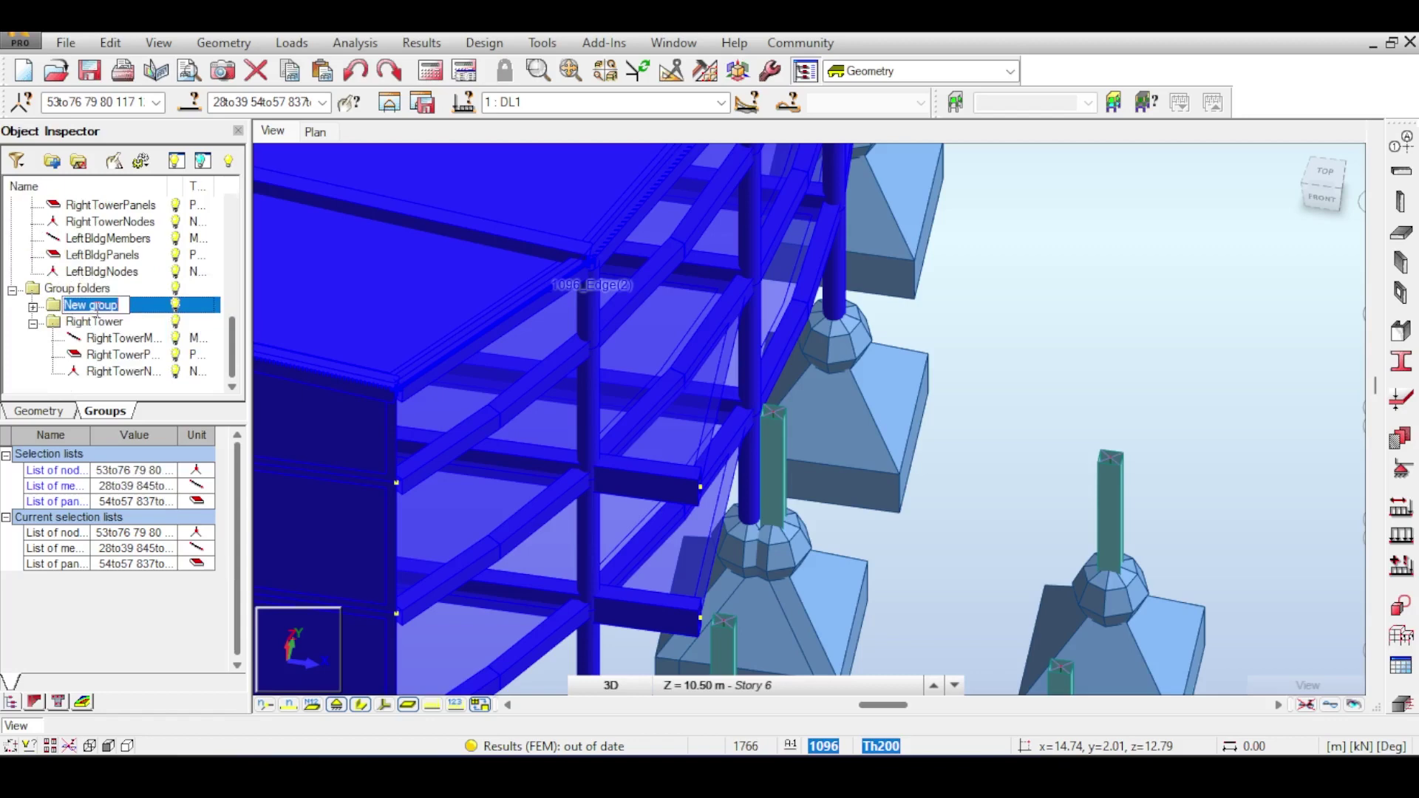
text(LeftBldg)
key(Return)
Clear the selection, deactivate the LeftBldg and RightTower folders and hide the inactive objects, leaving the columns between the two buildings.
shift+middle_drag(464, 357, 831, 377)
scroll(831, 377, down, 2)
click(887, 229)
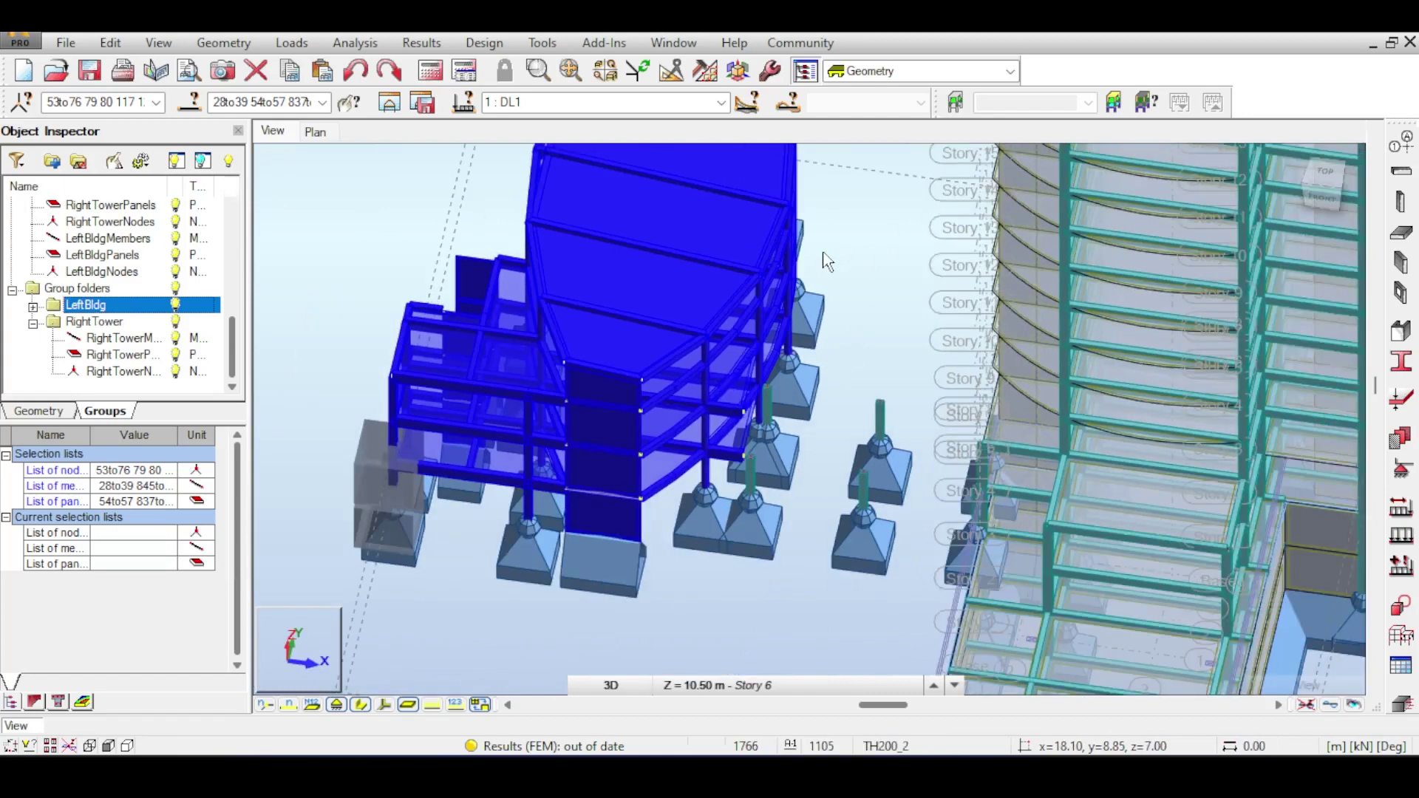
click(32, 323)
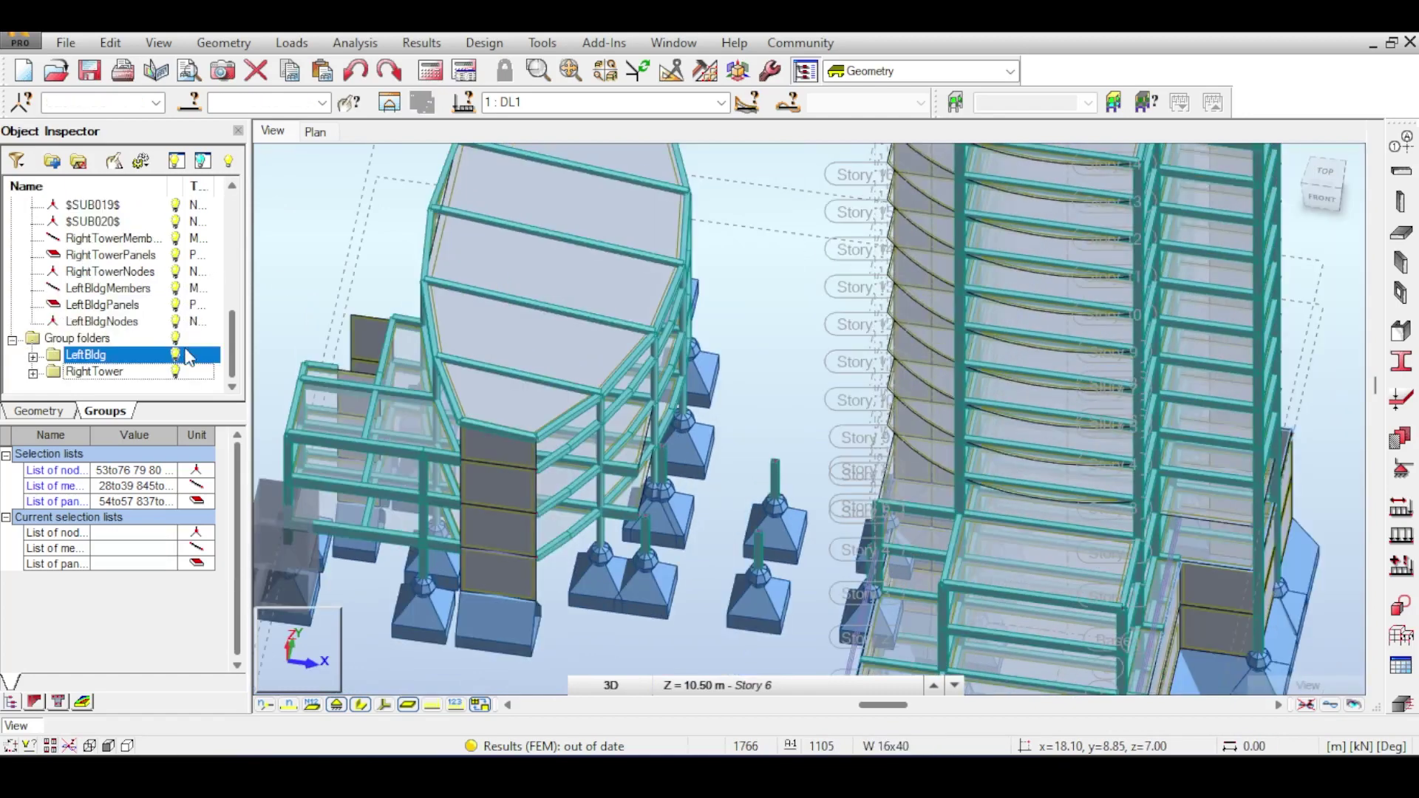
click(178, 372)
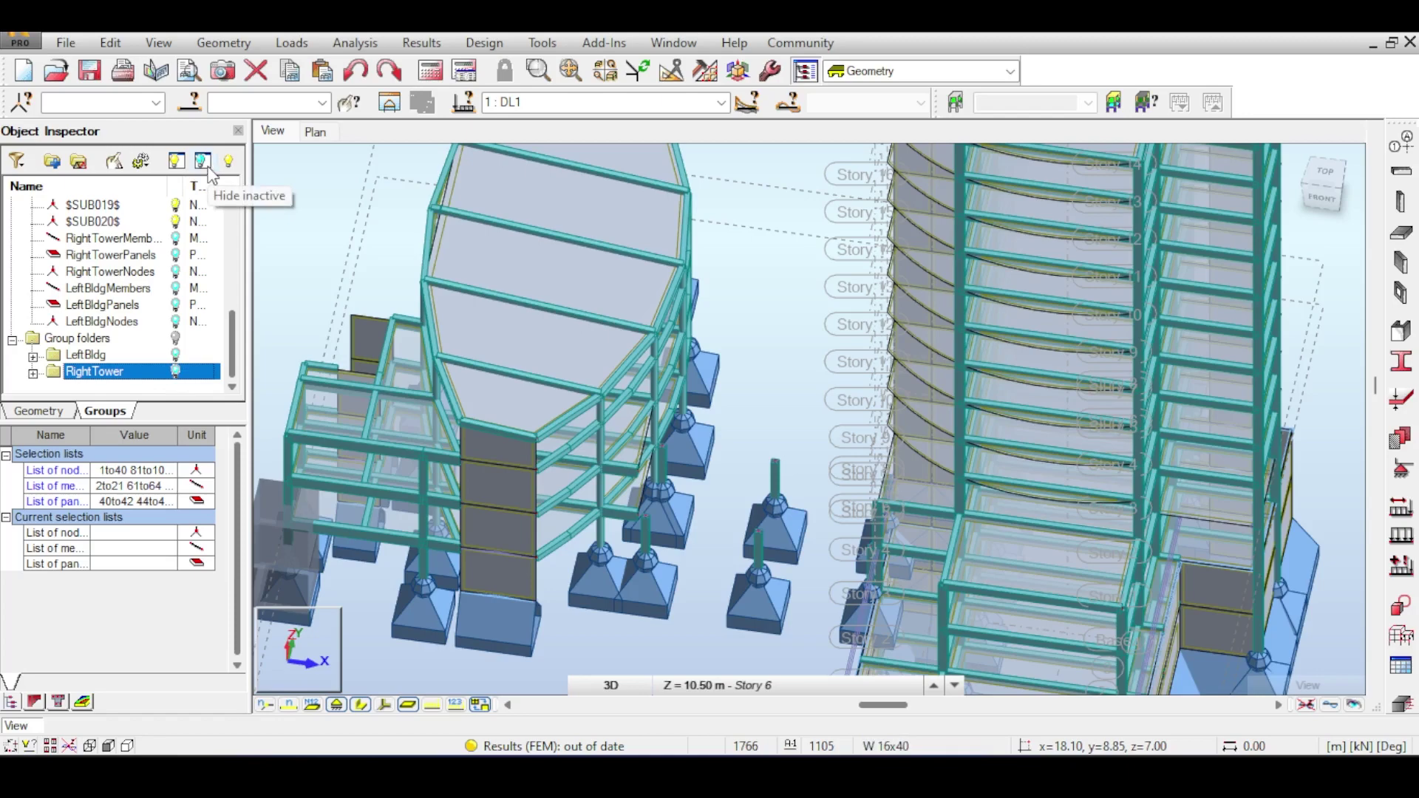
click(204, 162)
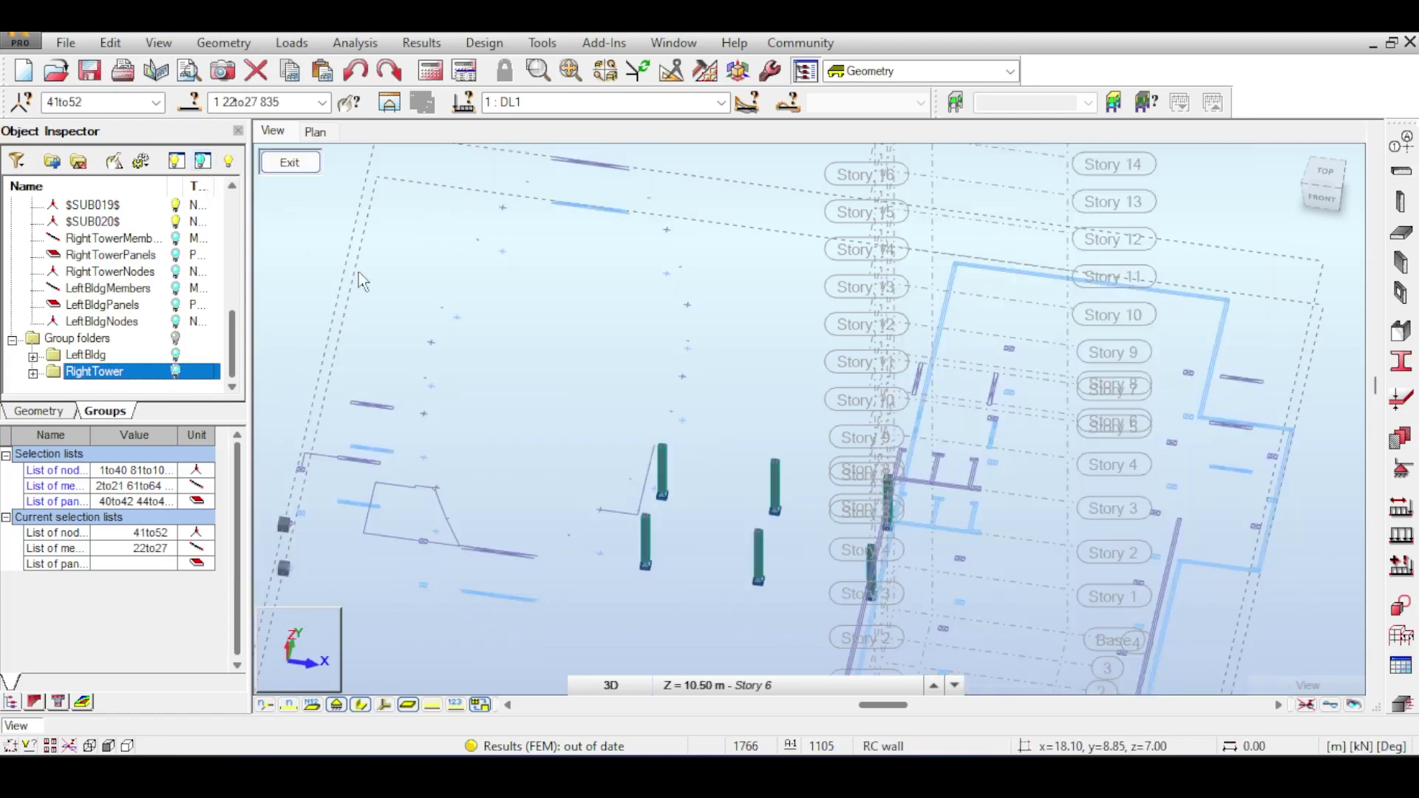
Set up the Beam command with section type RC beam, section B R300x500 and the Drag option on.
scroll(813, 522, up, 4)
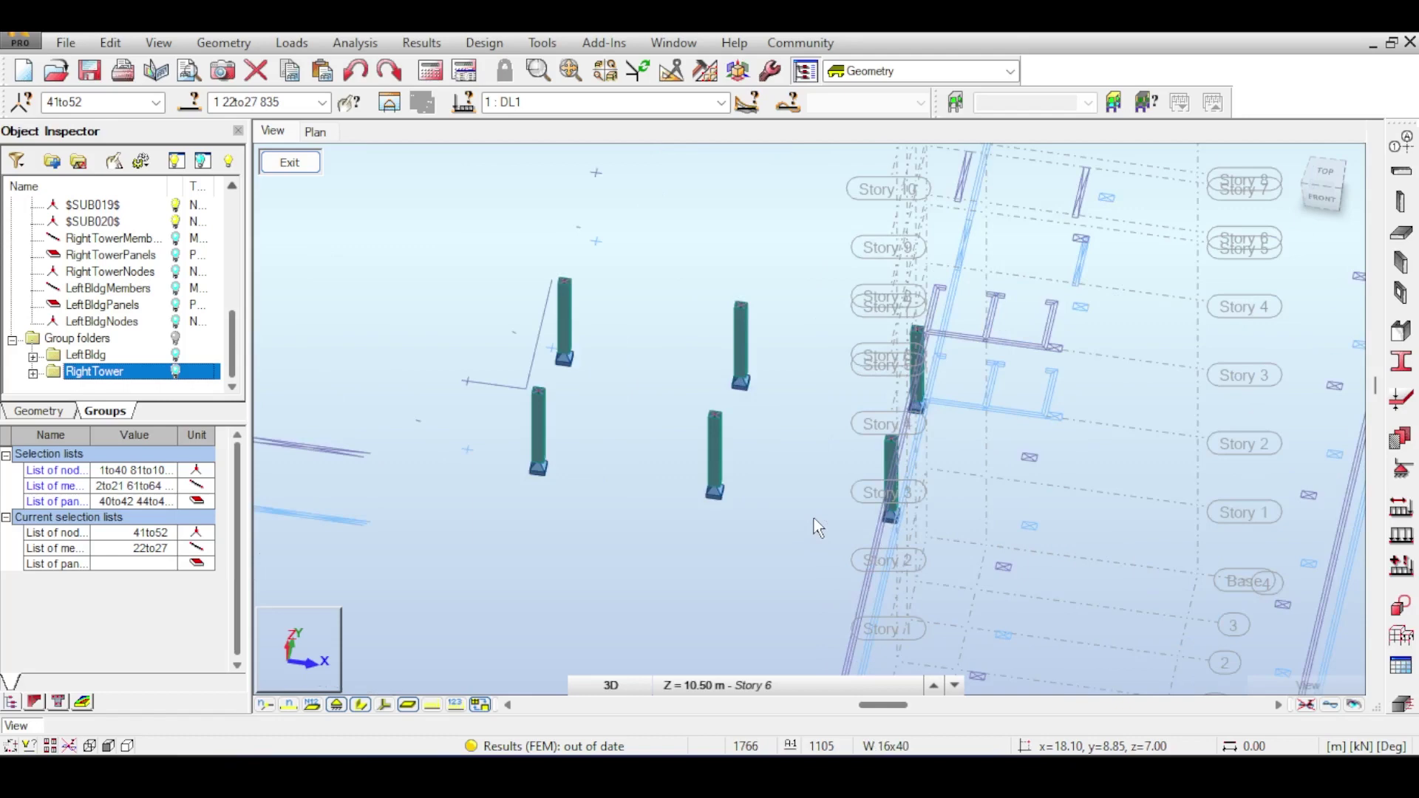
middle_drag(723, 327, 689, 266)
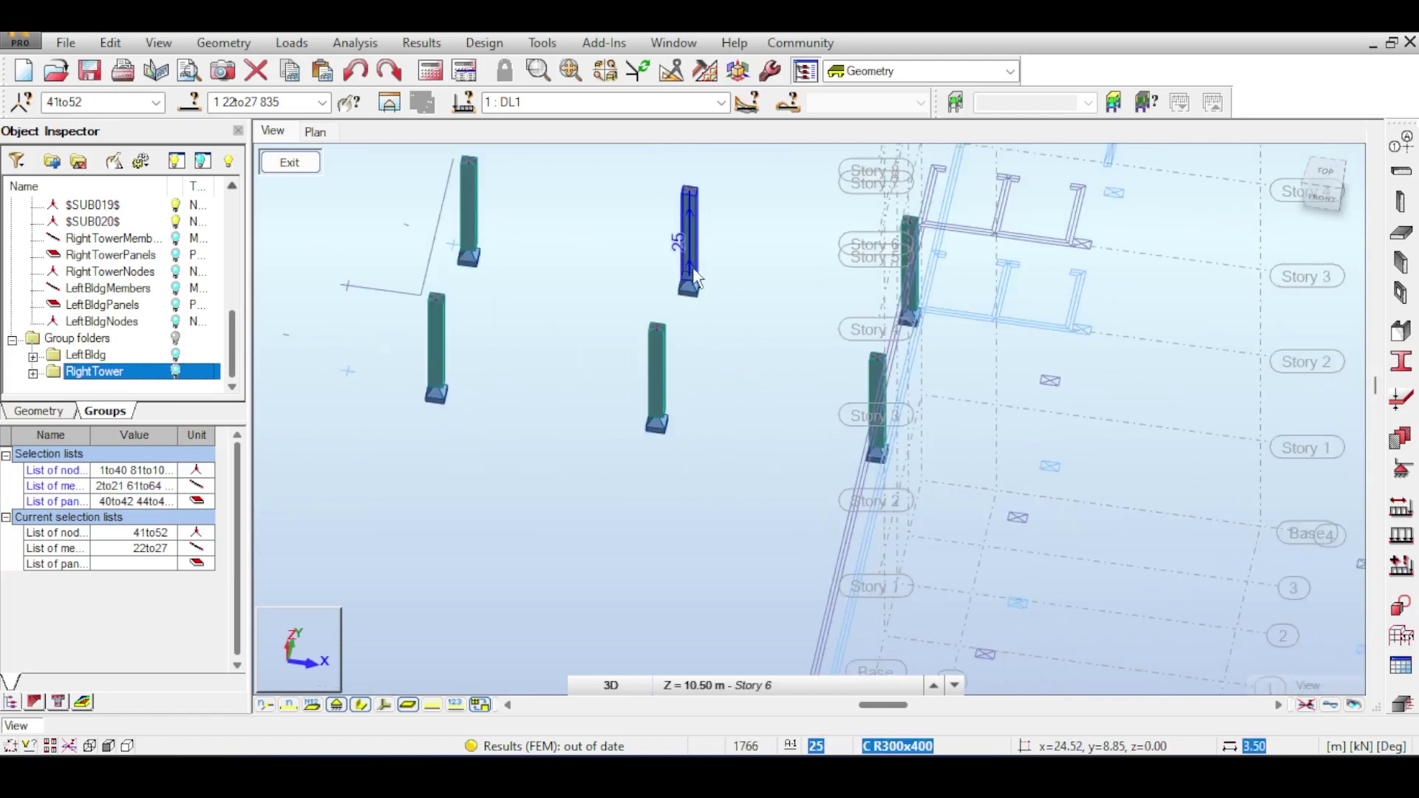
mouse_move(815, 260)
middle_down()
mouse_move(828, 264)
mouse_move(751, 233)
mouse_move(734, 311)
middle_up()
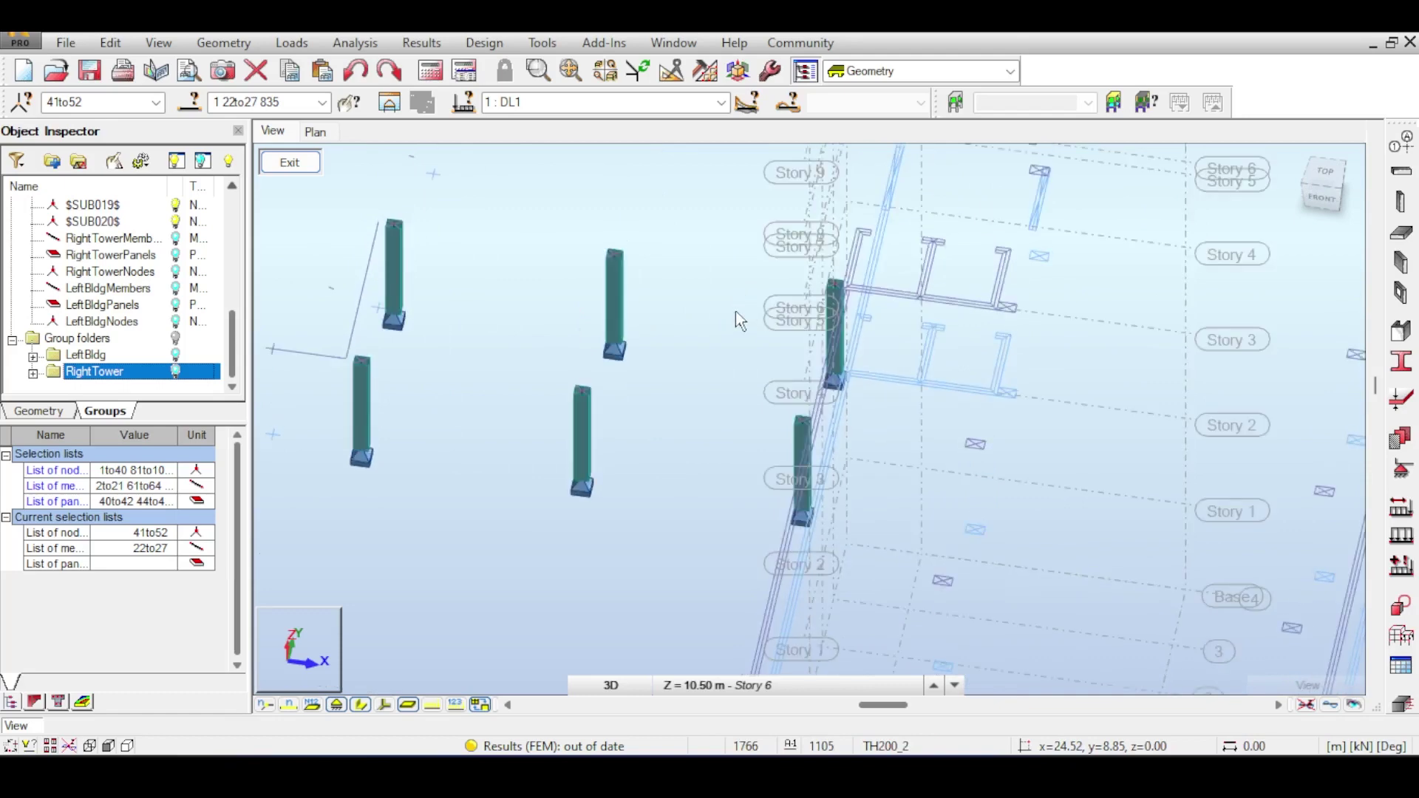
click(1401, 172)
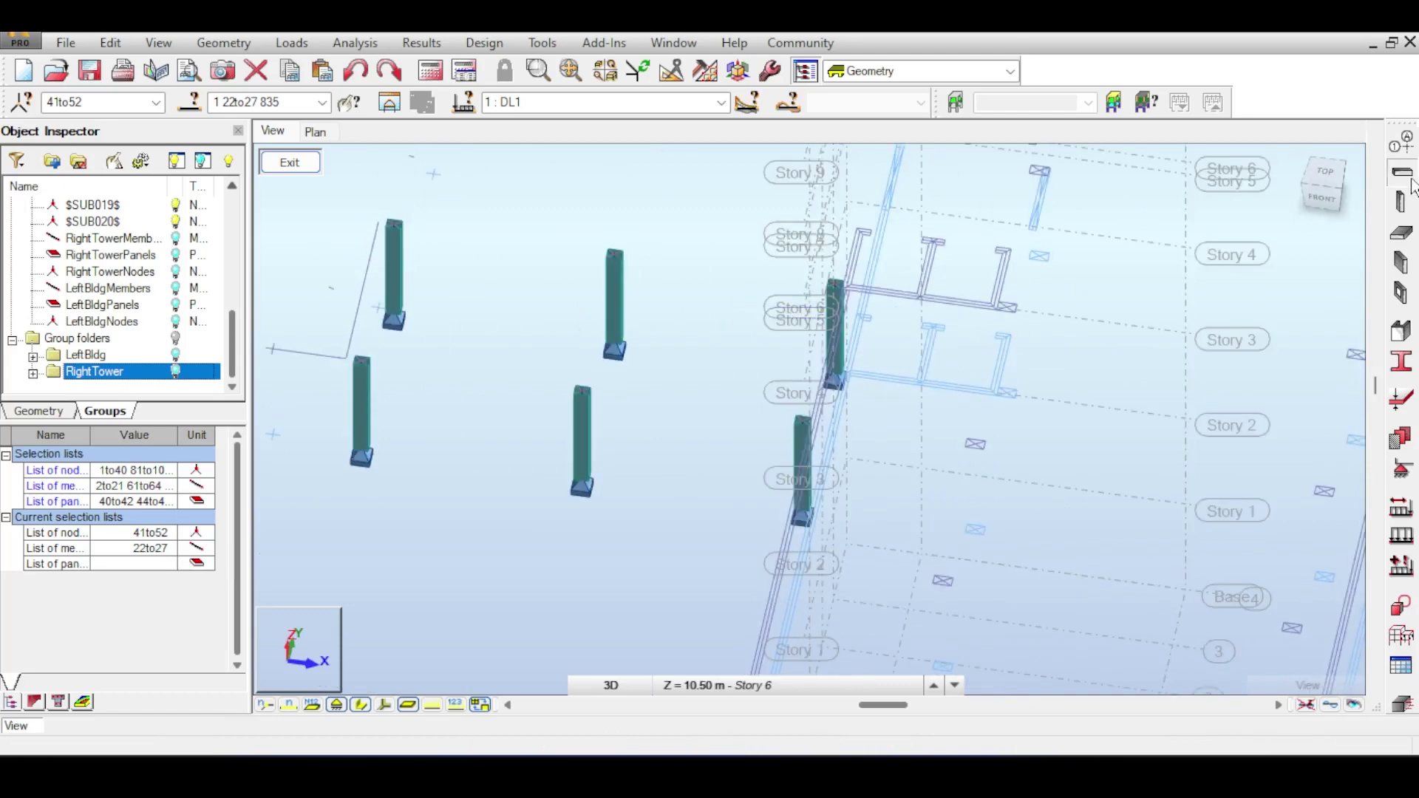
click(1241, 406)
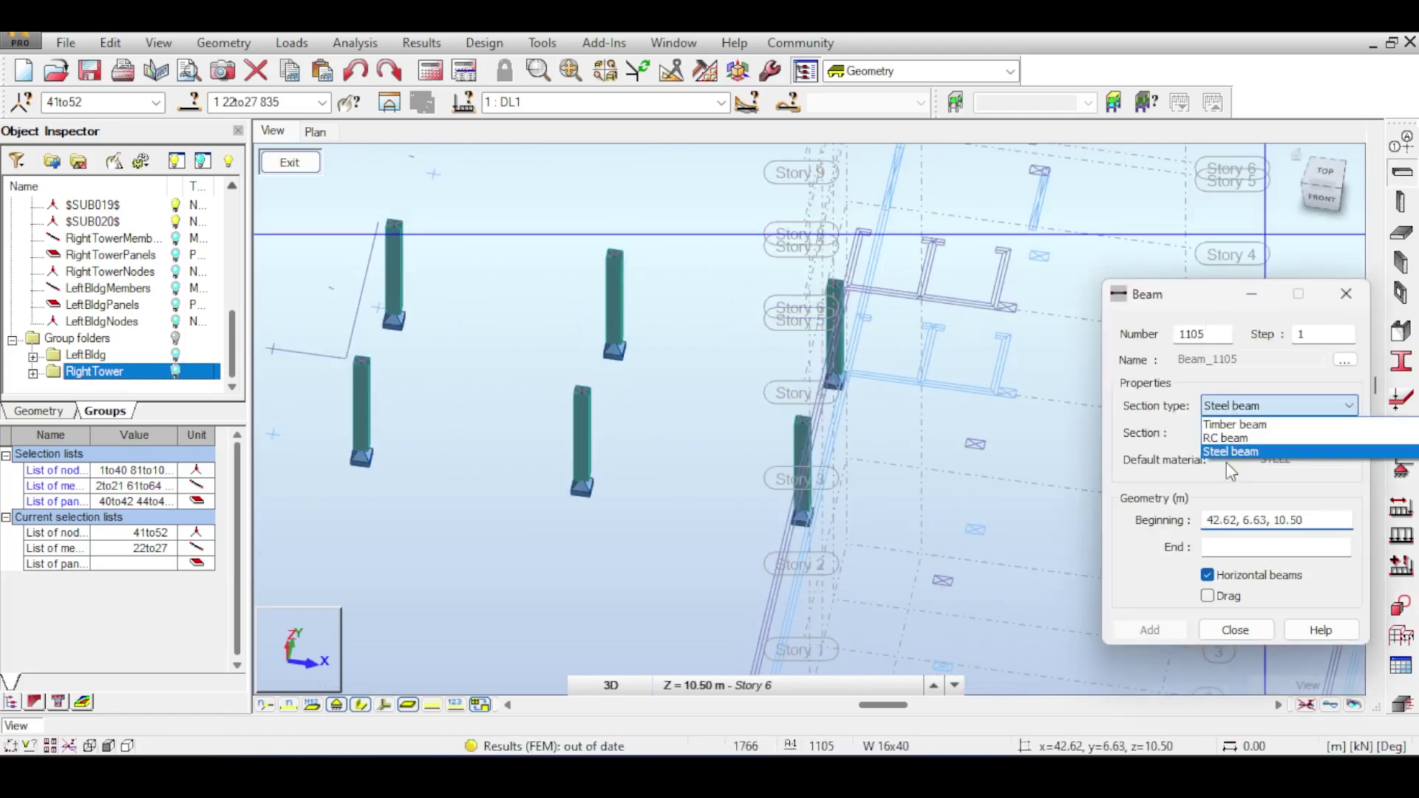
click(1237, 435)
click(1243, 434)
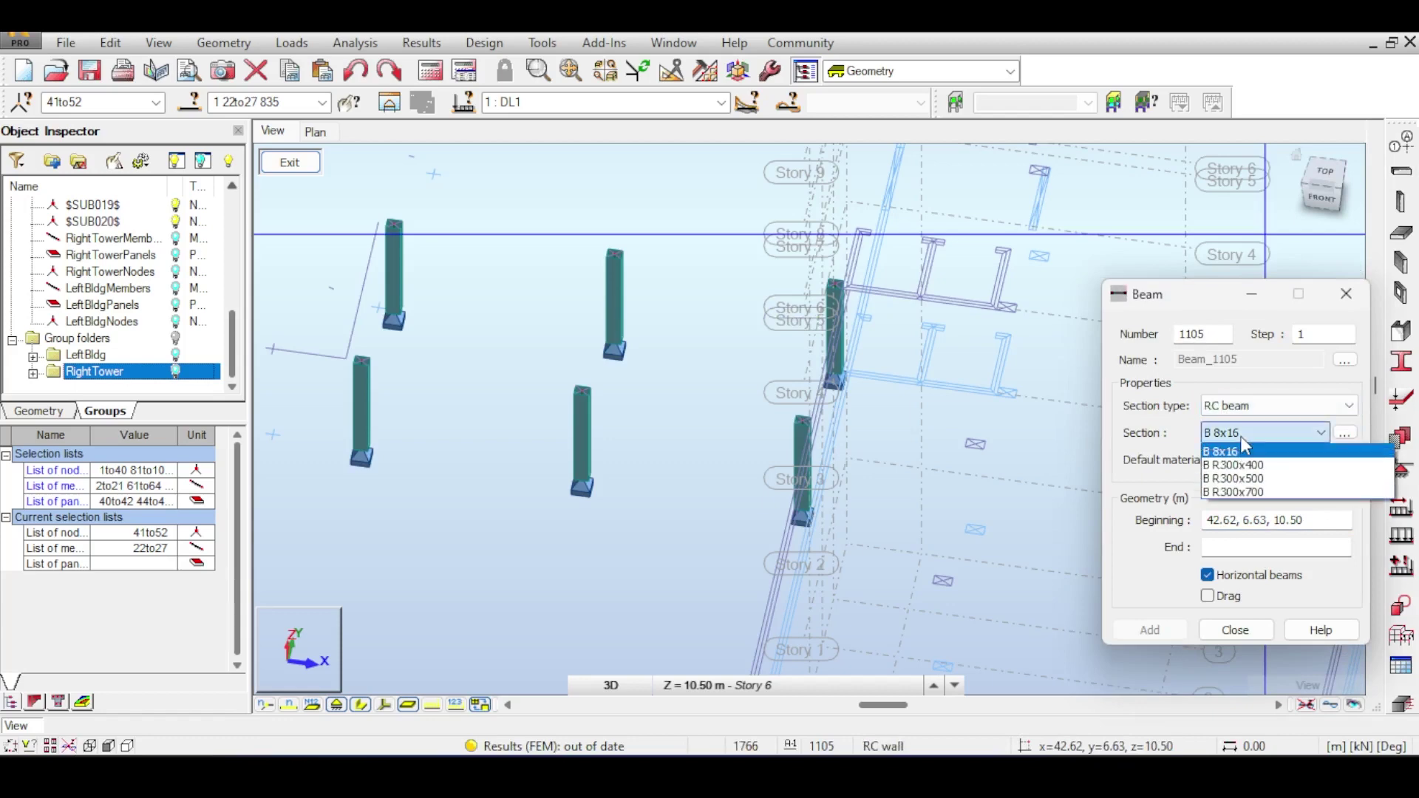
click(1246, 478)
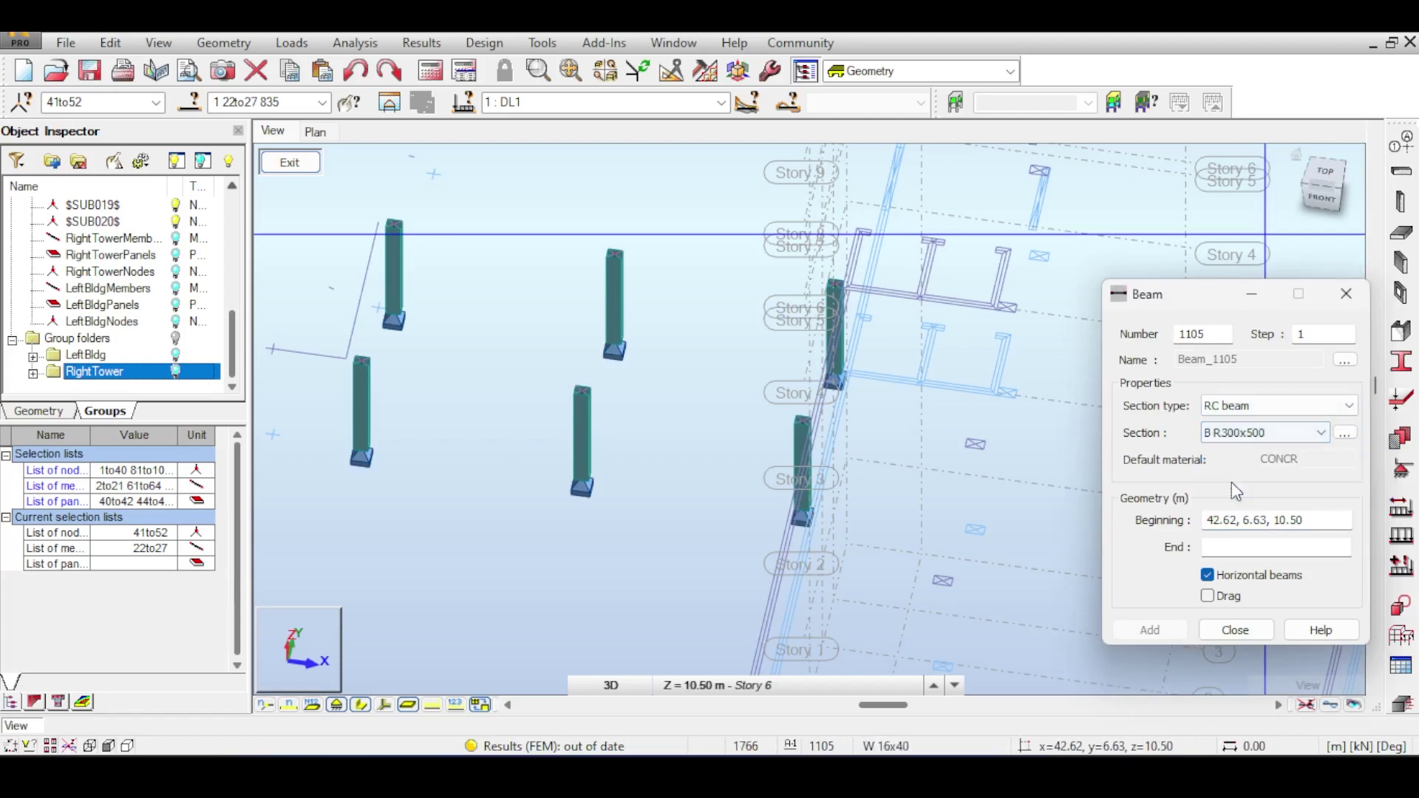
click(1256, 520)
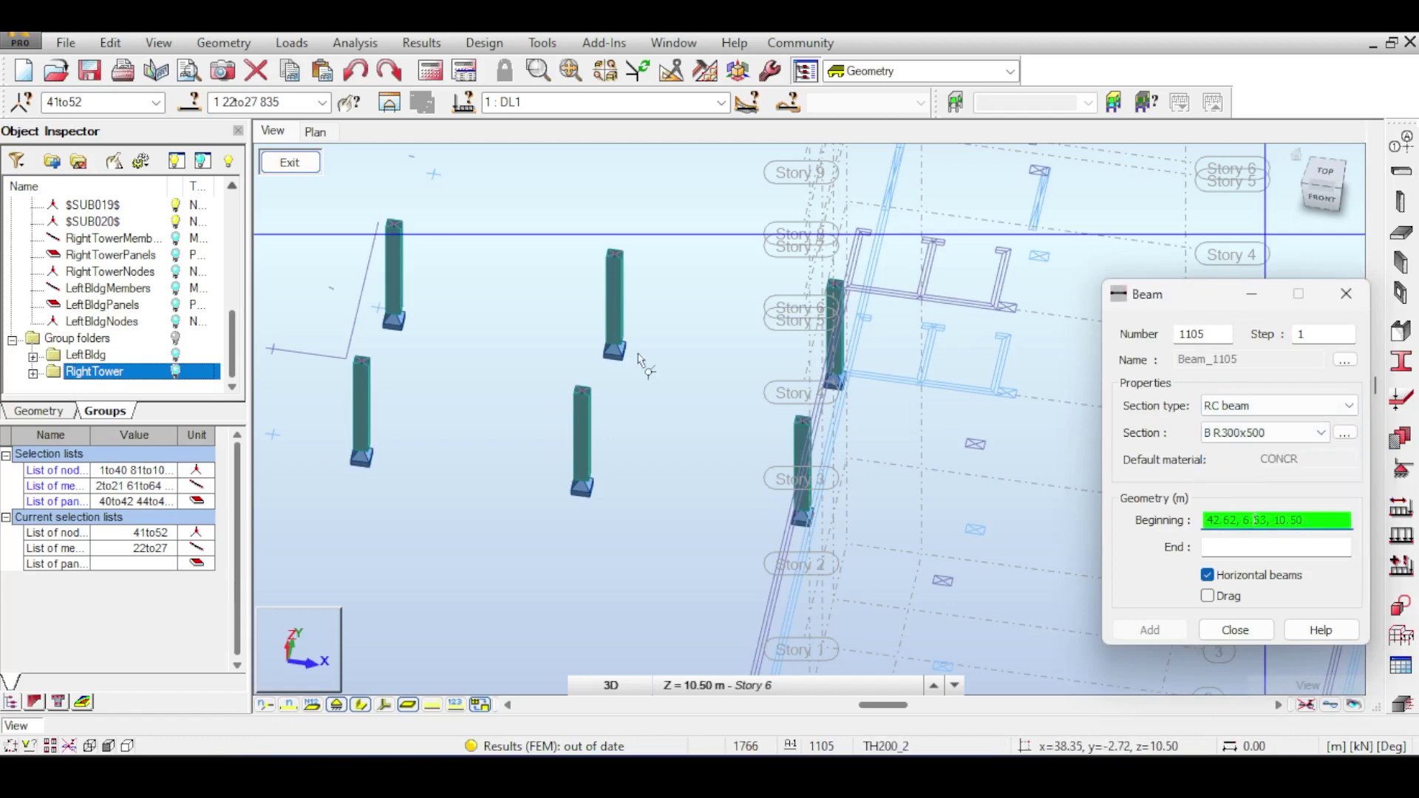
click(1226, 598)
Draw two consecutive beams along the front column row, from 18.52, 3.92, 3.50 through 24.52, 3.92, 3.50 to 30.52, 3.92, 3.50.
scroll(342, 334, up, 5)
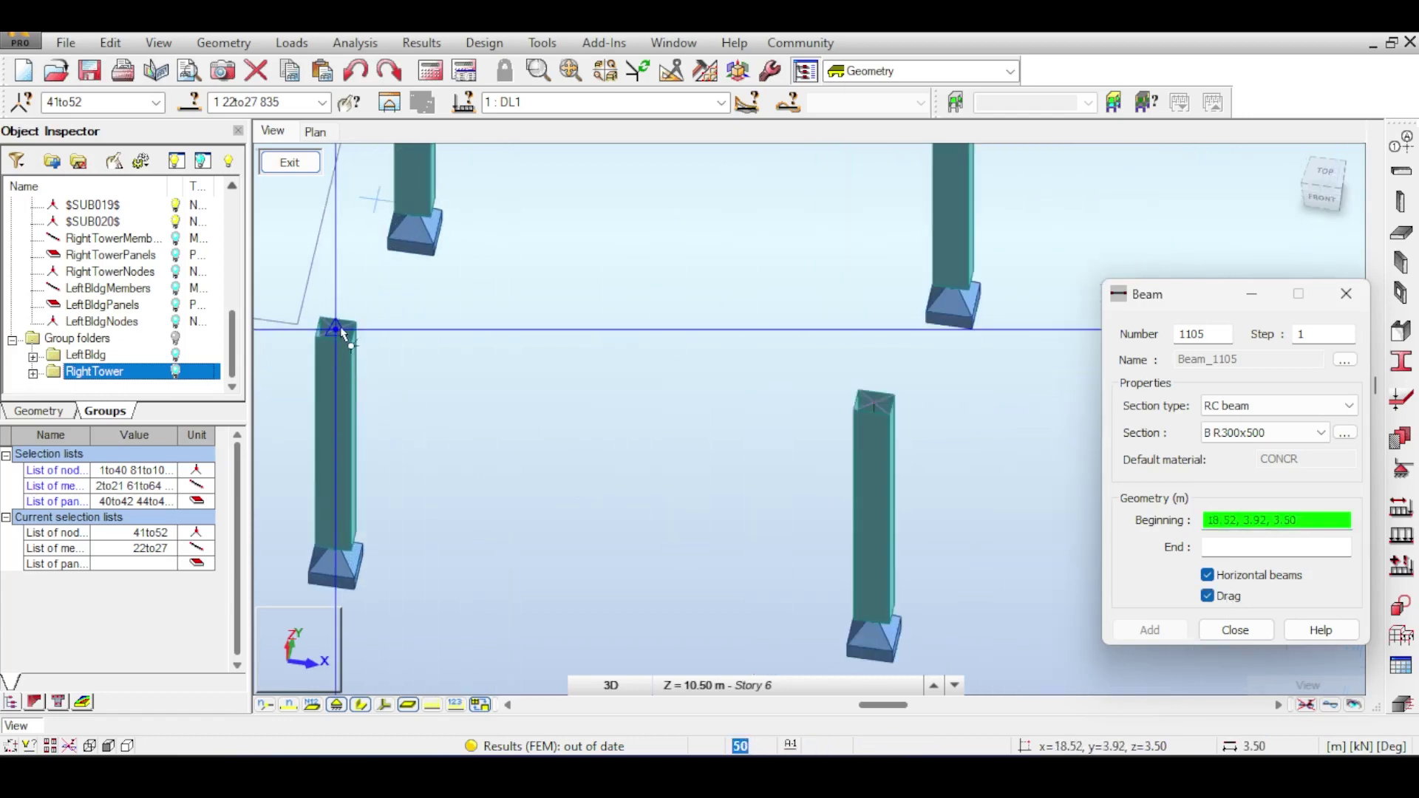
drag(342, 334, 876, 415)
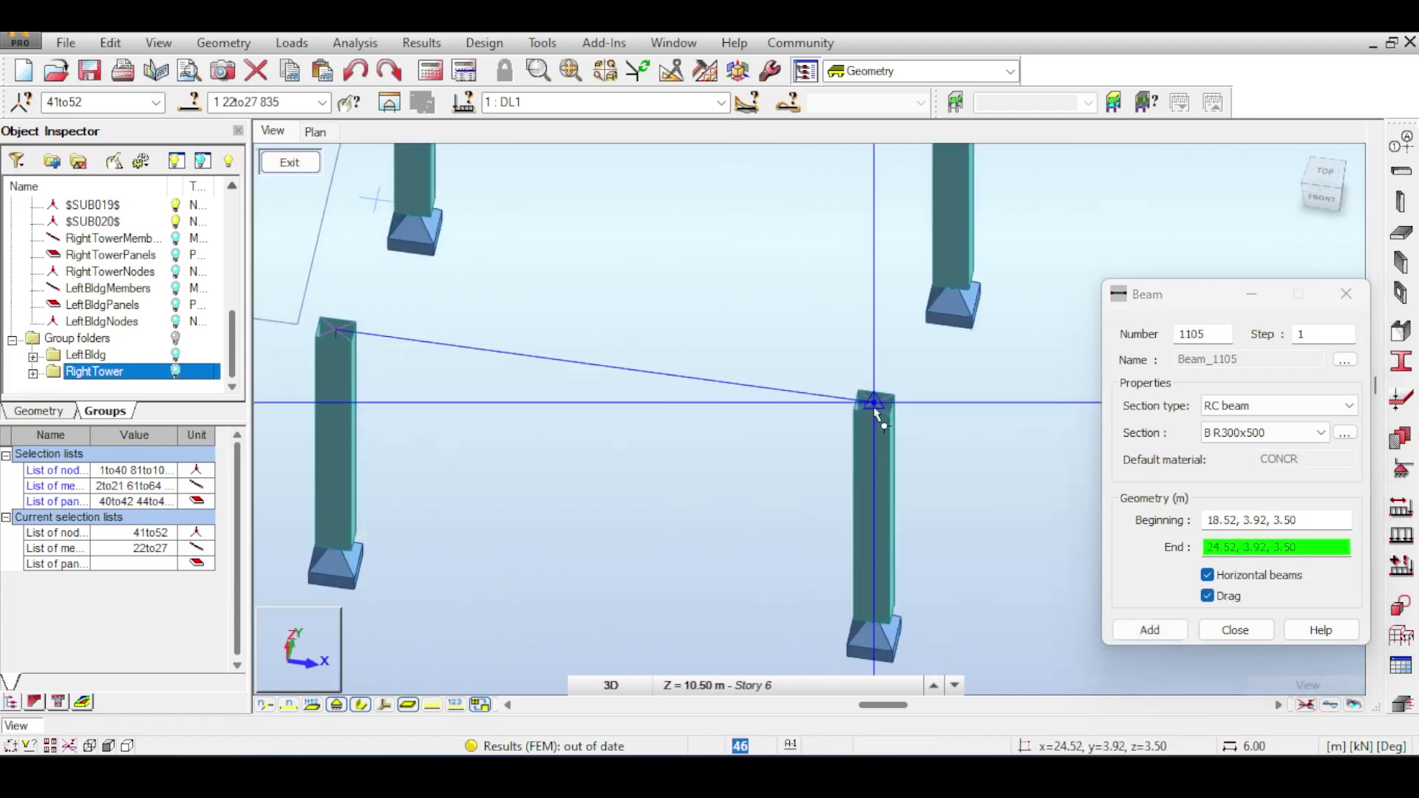
click(875, 406)
scroll(813, 388, down, 5)
scroll(887, 405, up, 4)
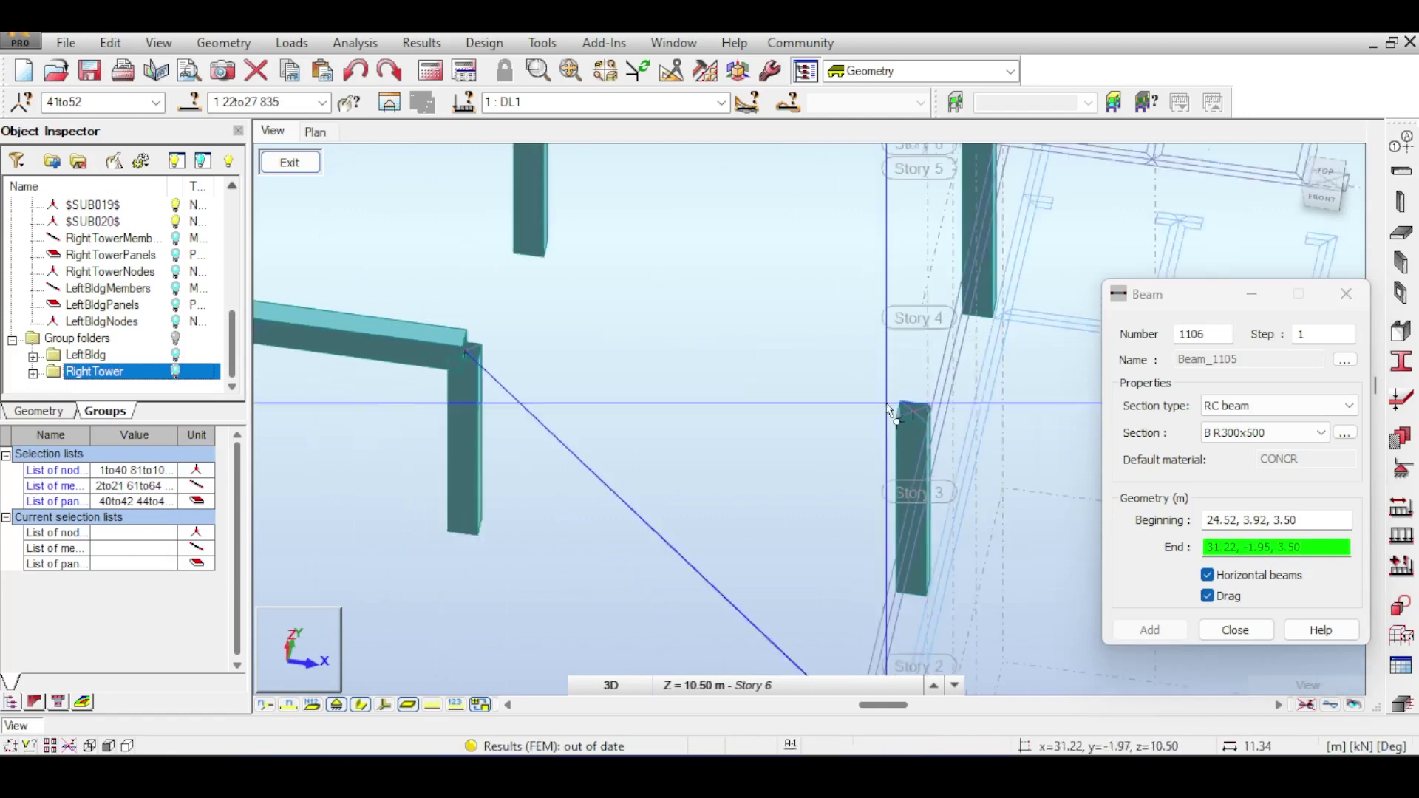
scroll(888, 407, up, 2)
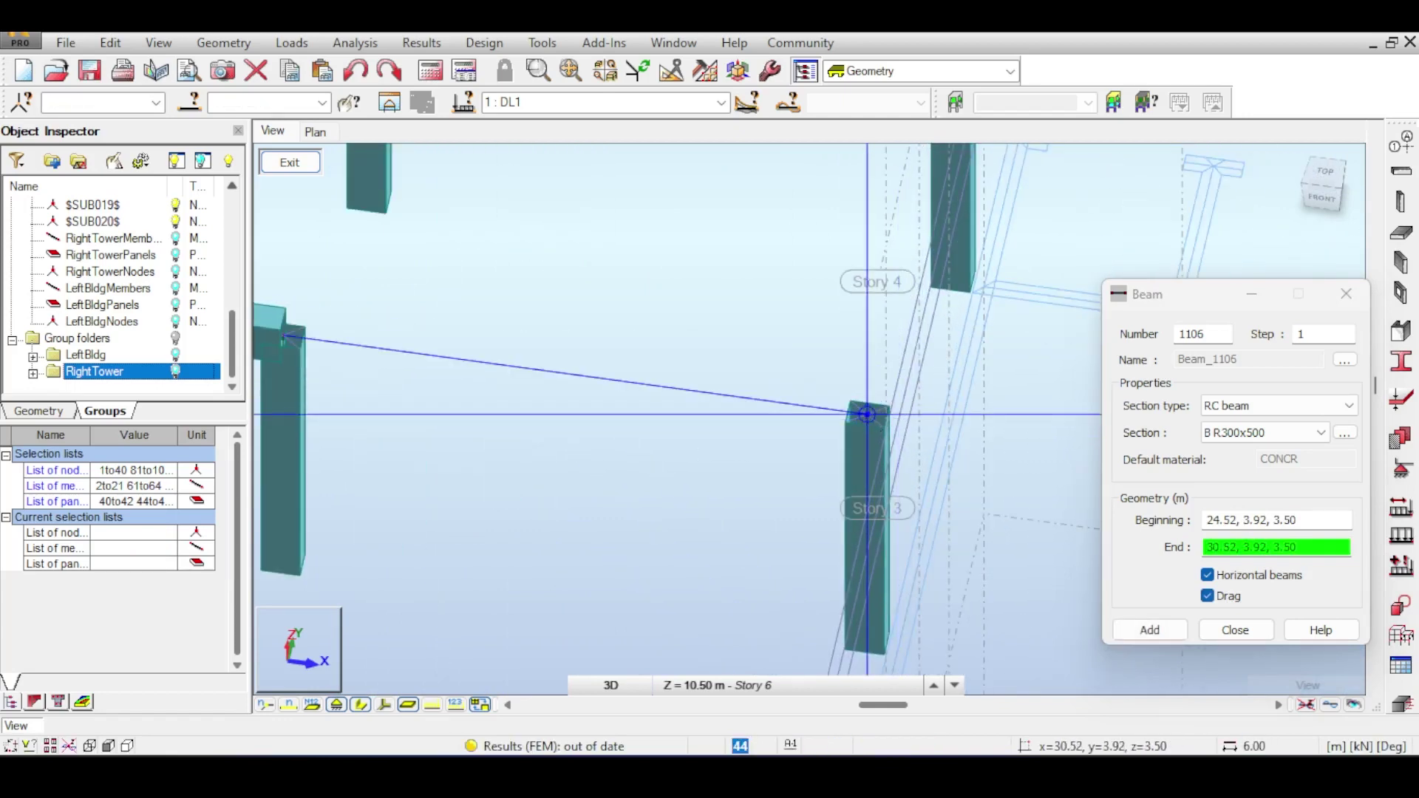
click(868, 412)
scroll(665, 320, down, 1)
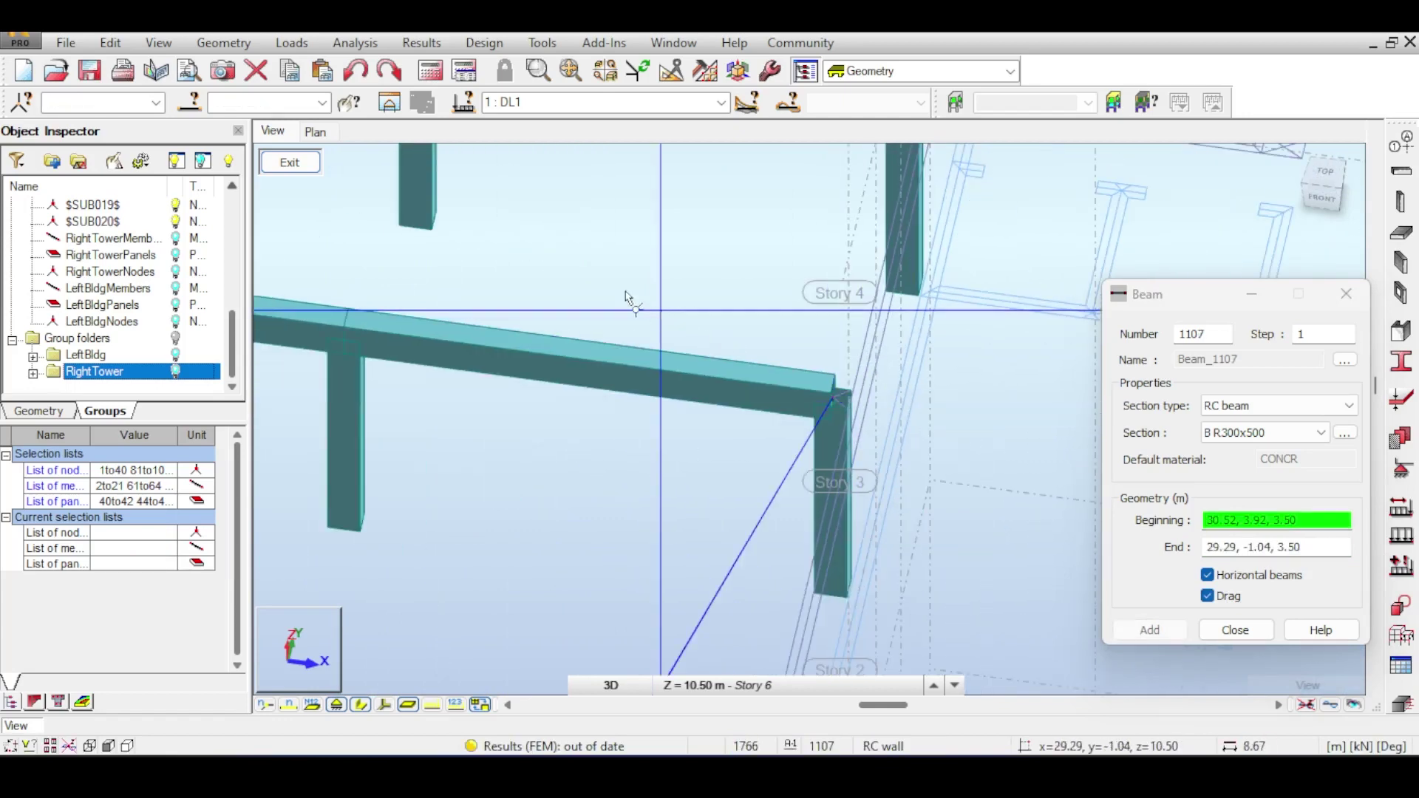
Draw two consecutive beams along the back column row, from 18.52, 8.85, 3.50 through 24.52, 8.85, 3.50 to 30.52, 8.85, 3.50, and end the chain.
middle_drag(602, 259, 956, 501)
middle_drag(651, 291, 856, 387)
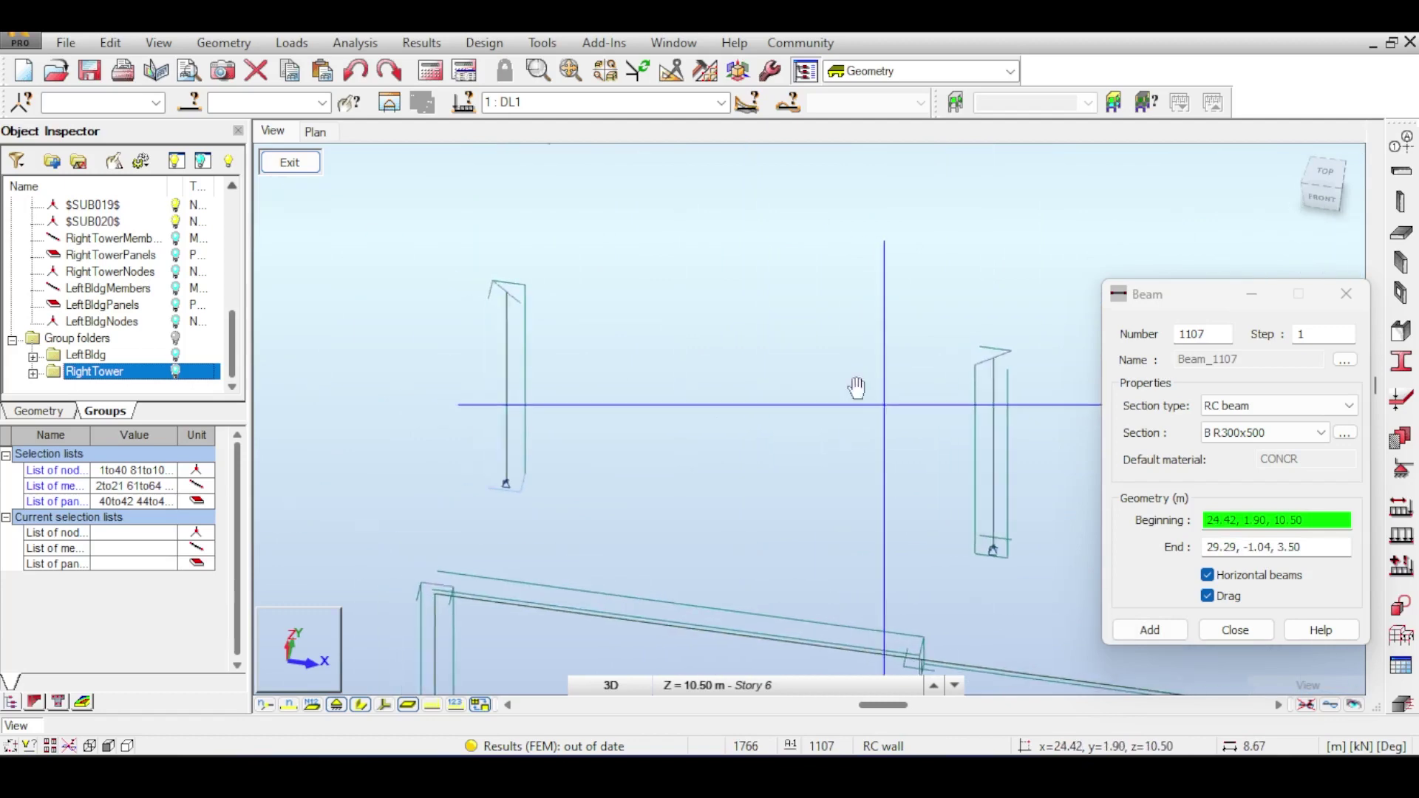
click(510, 293)
middle_drag(725, 276, 488, 175)
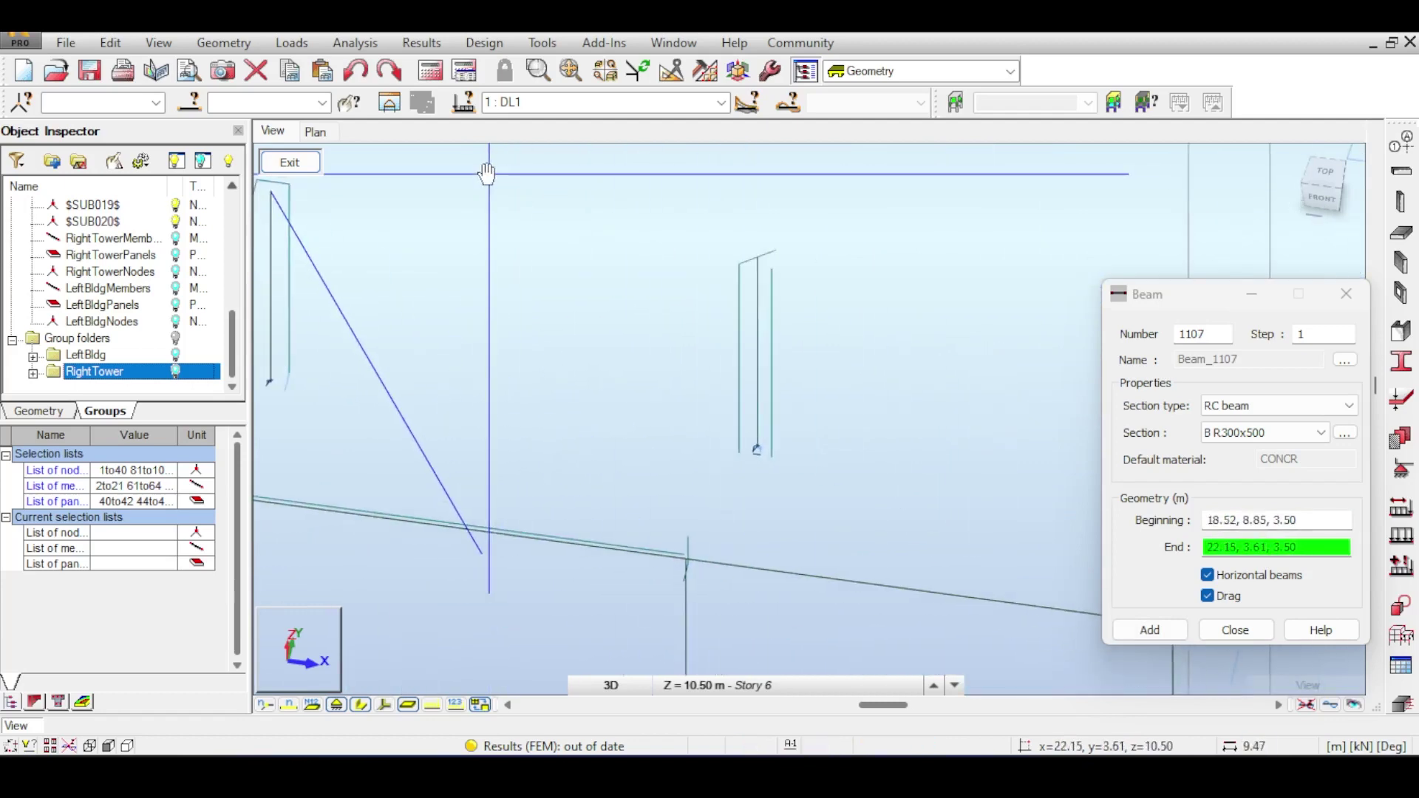
click(758, 256)
middle_drag(889, 301, 506, 255)
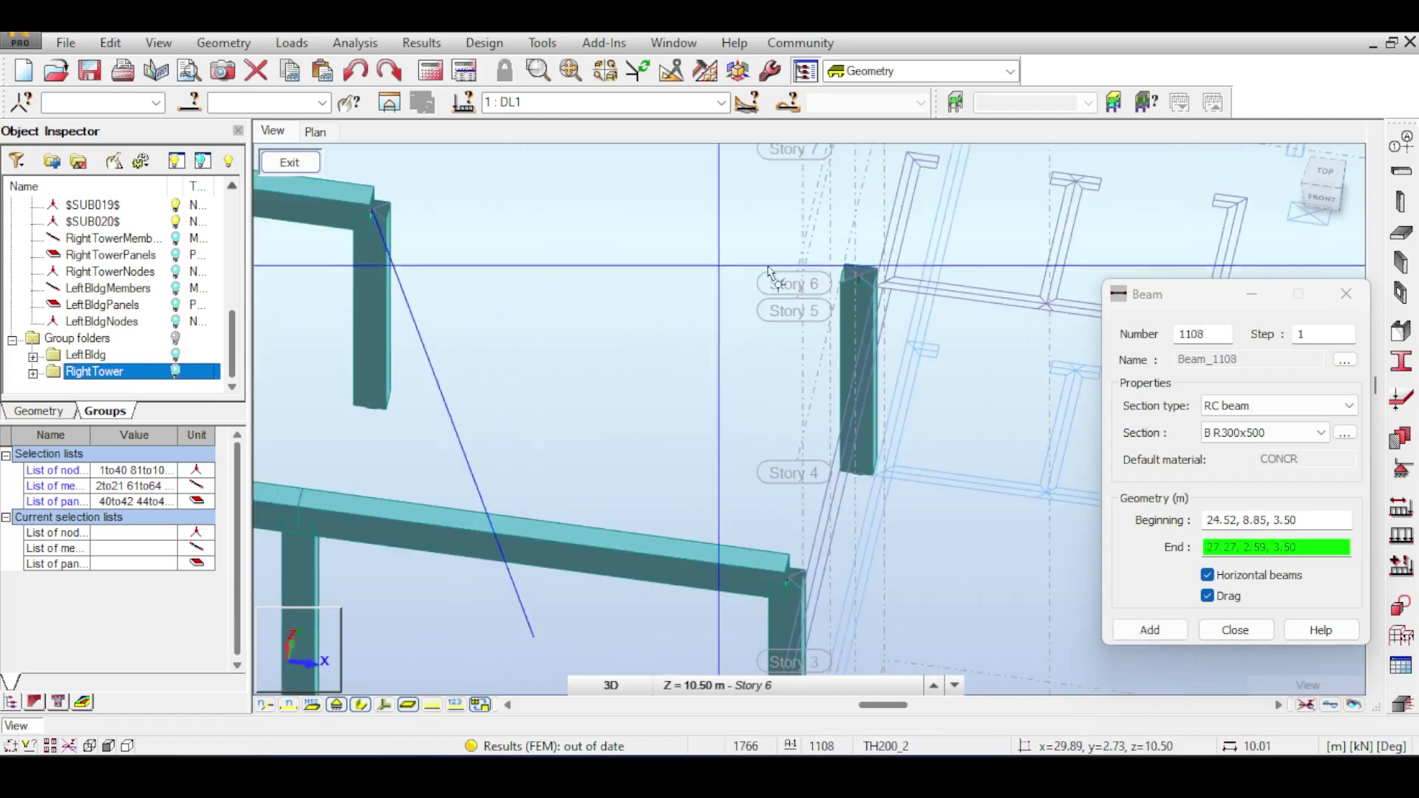
click(859, 275)
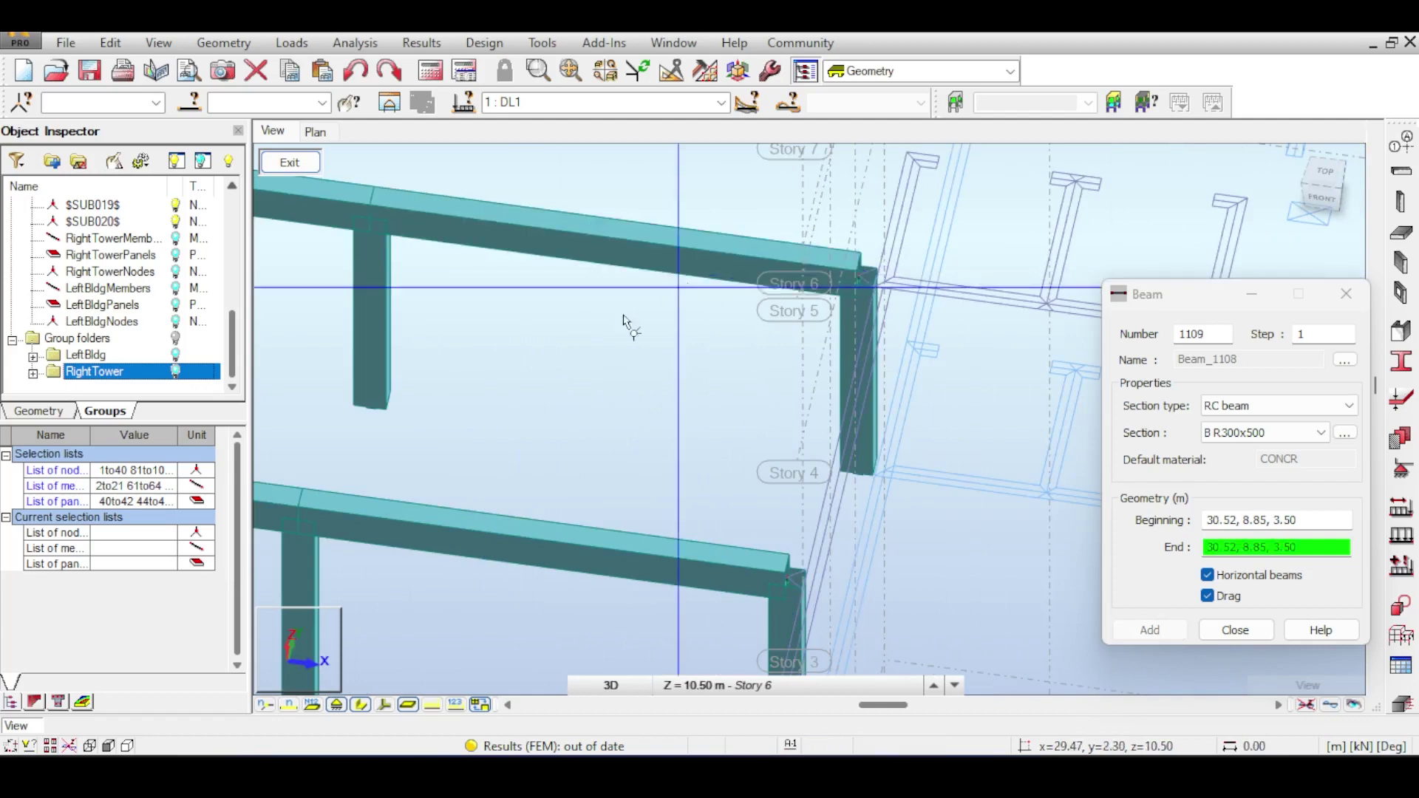
scroll(582, 329, down, 2)
middle_drag(726, 333, 942, 384)
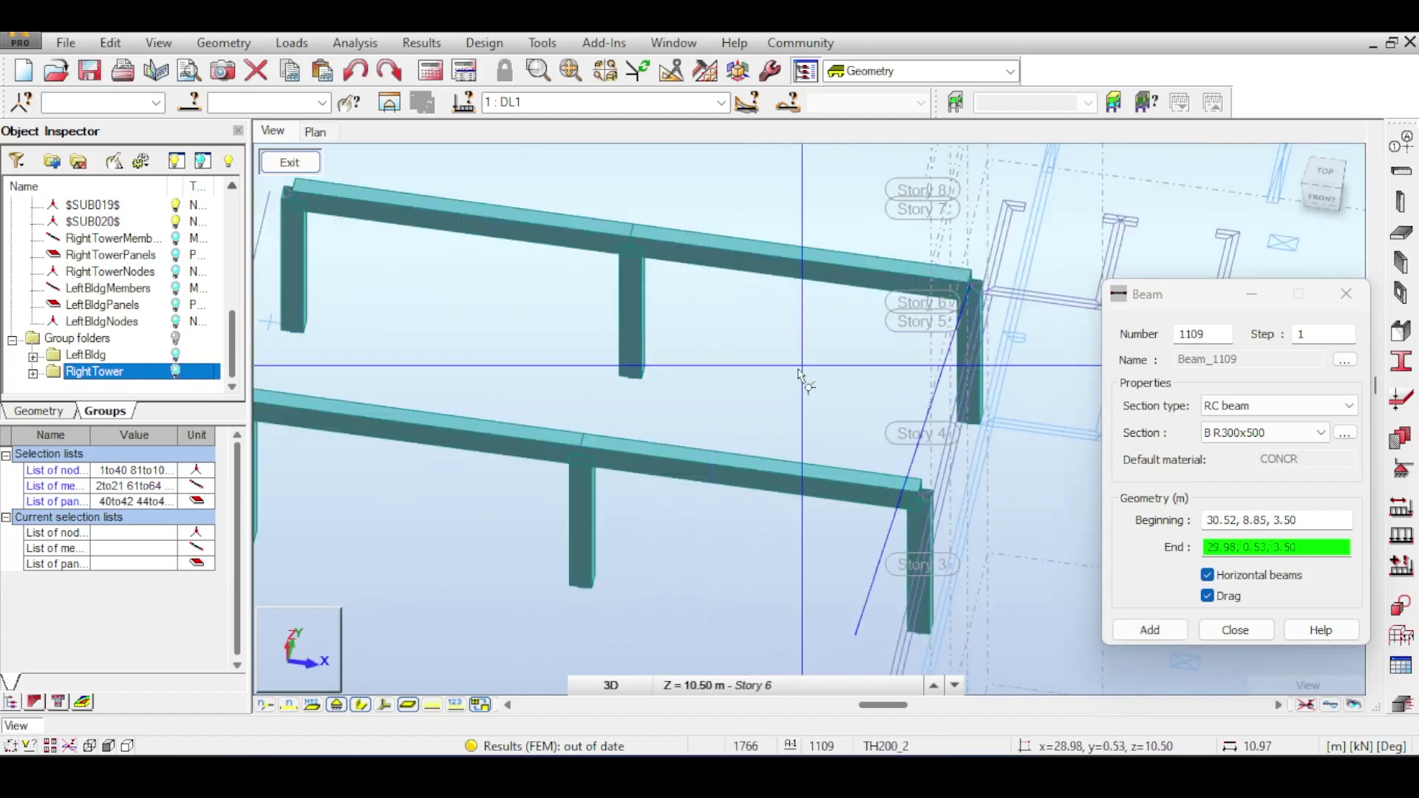
key(Escape)
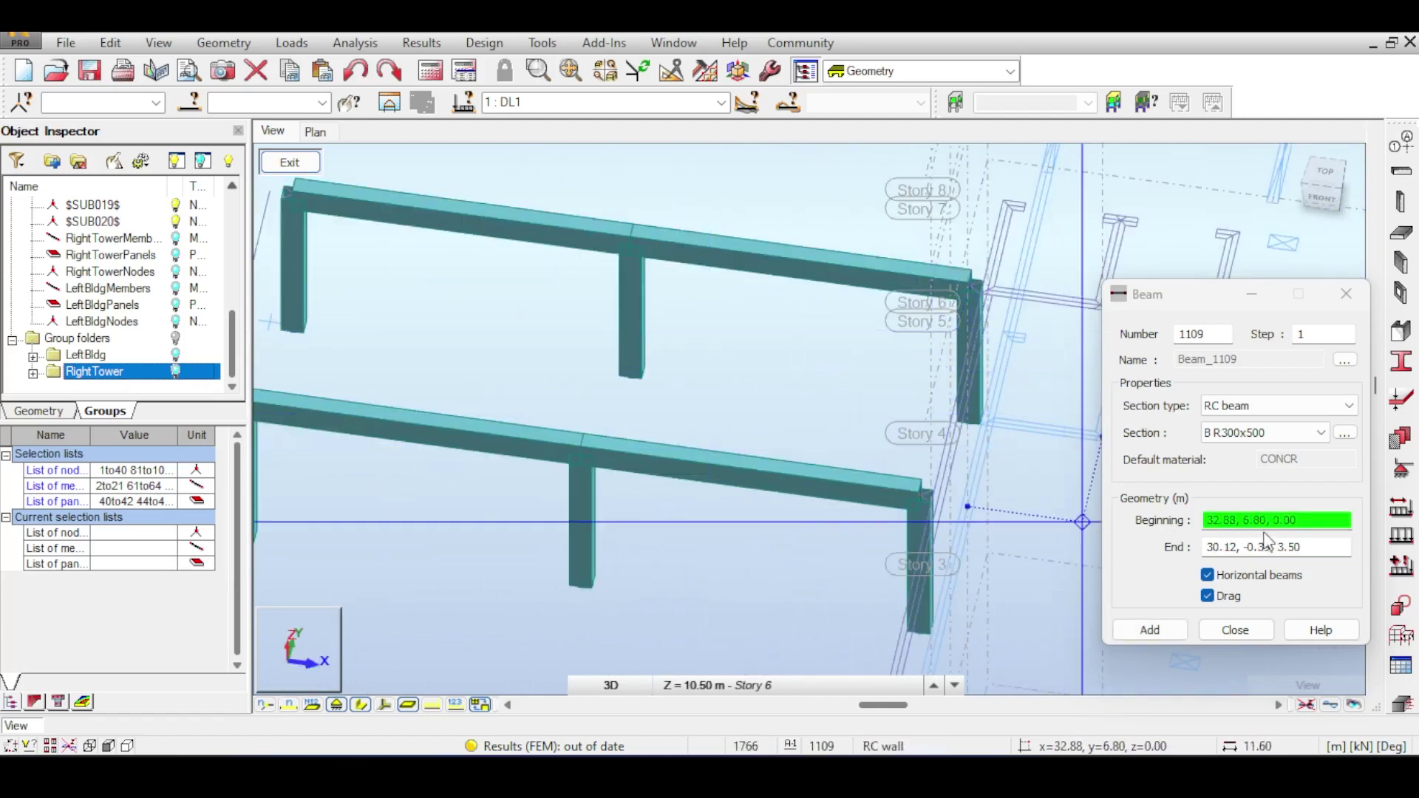
Change the beam section to B R300x400 and turn the Drag option off for separately placed beams.
click(1254, 443)
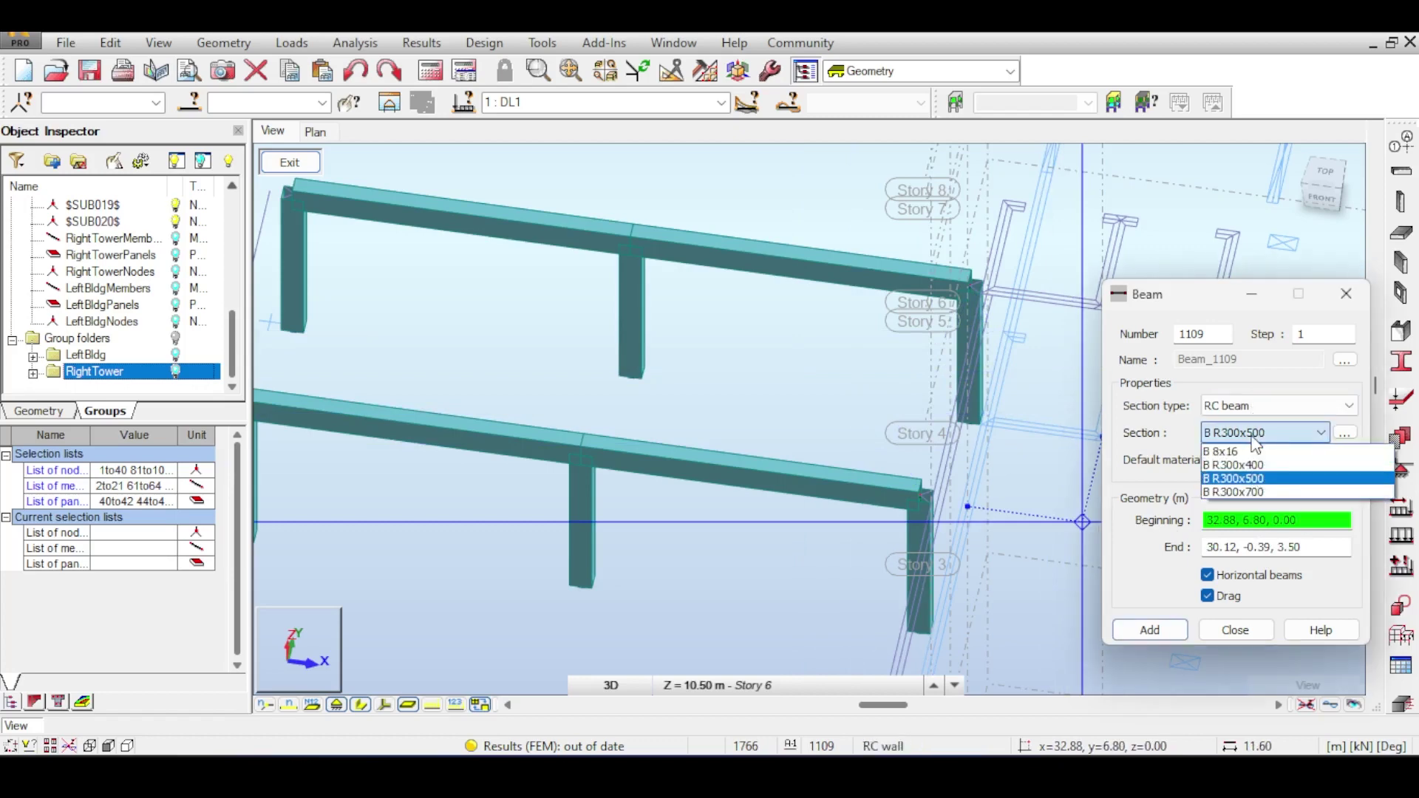
click(1239, 465)
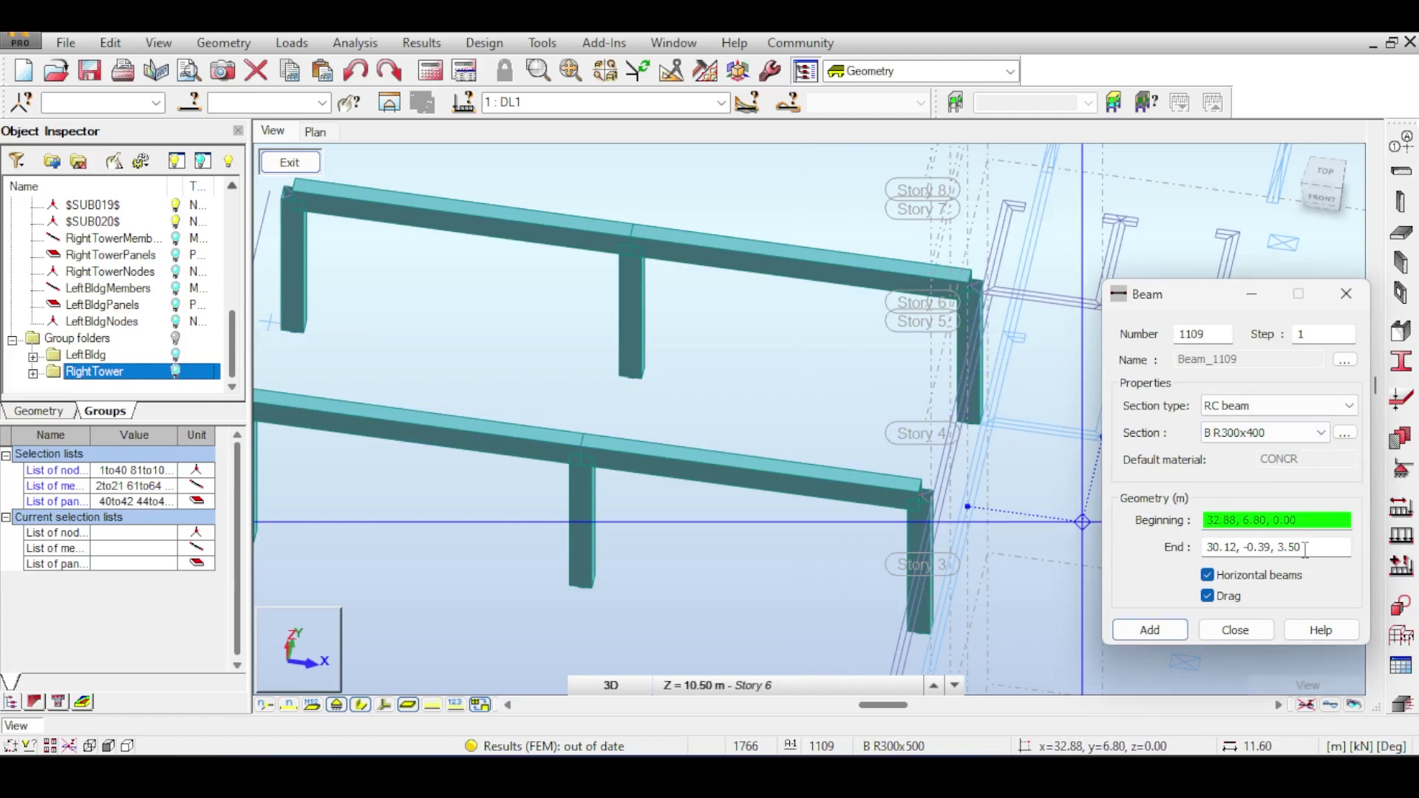
click(1247, 519)
Draw three cross beams from y 3.92 to y 8.85 at height 3.50, at x 18.52, 24.52 and 30.52, and close the Beam command.
middle_drag(534, 332, 777, 344)
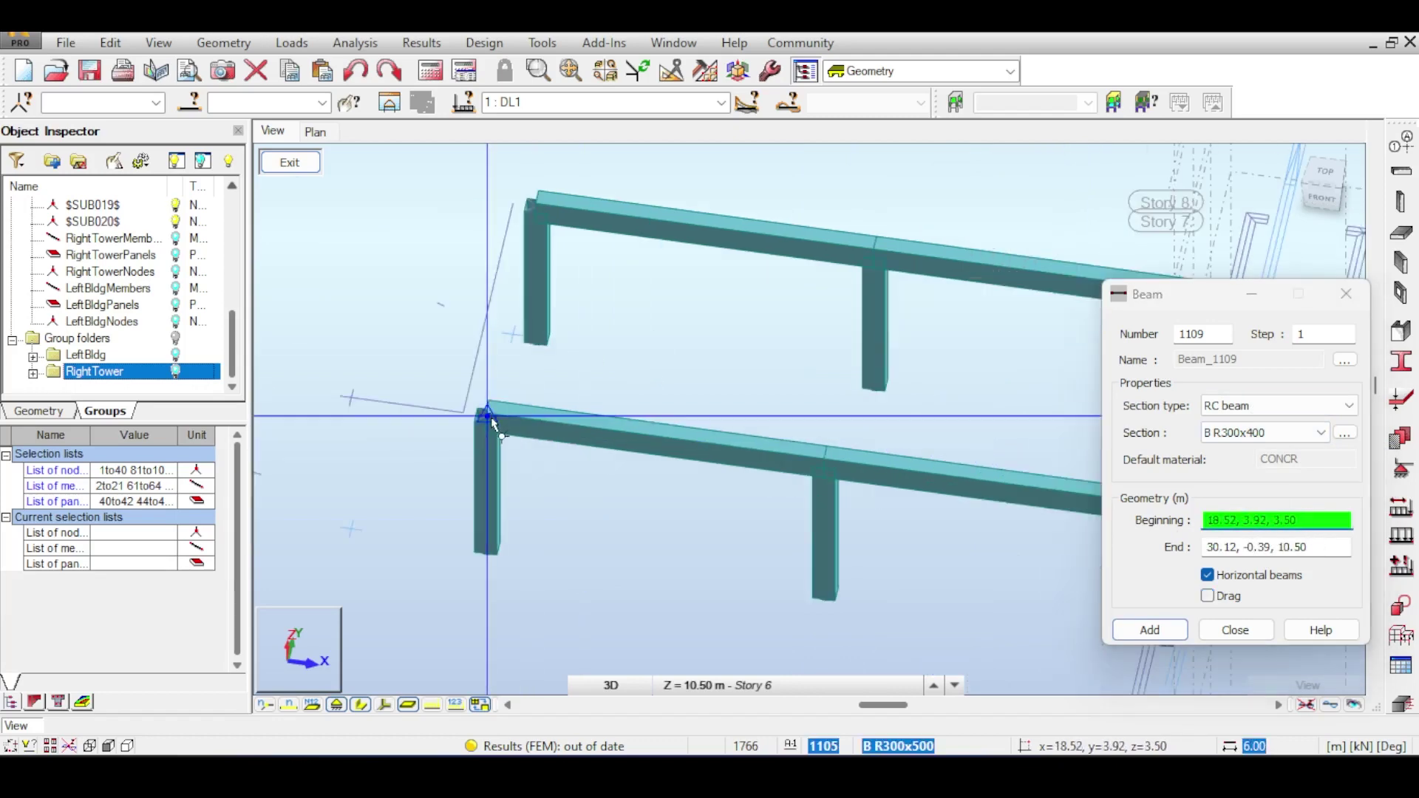
click(491, 421)
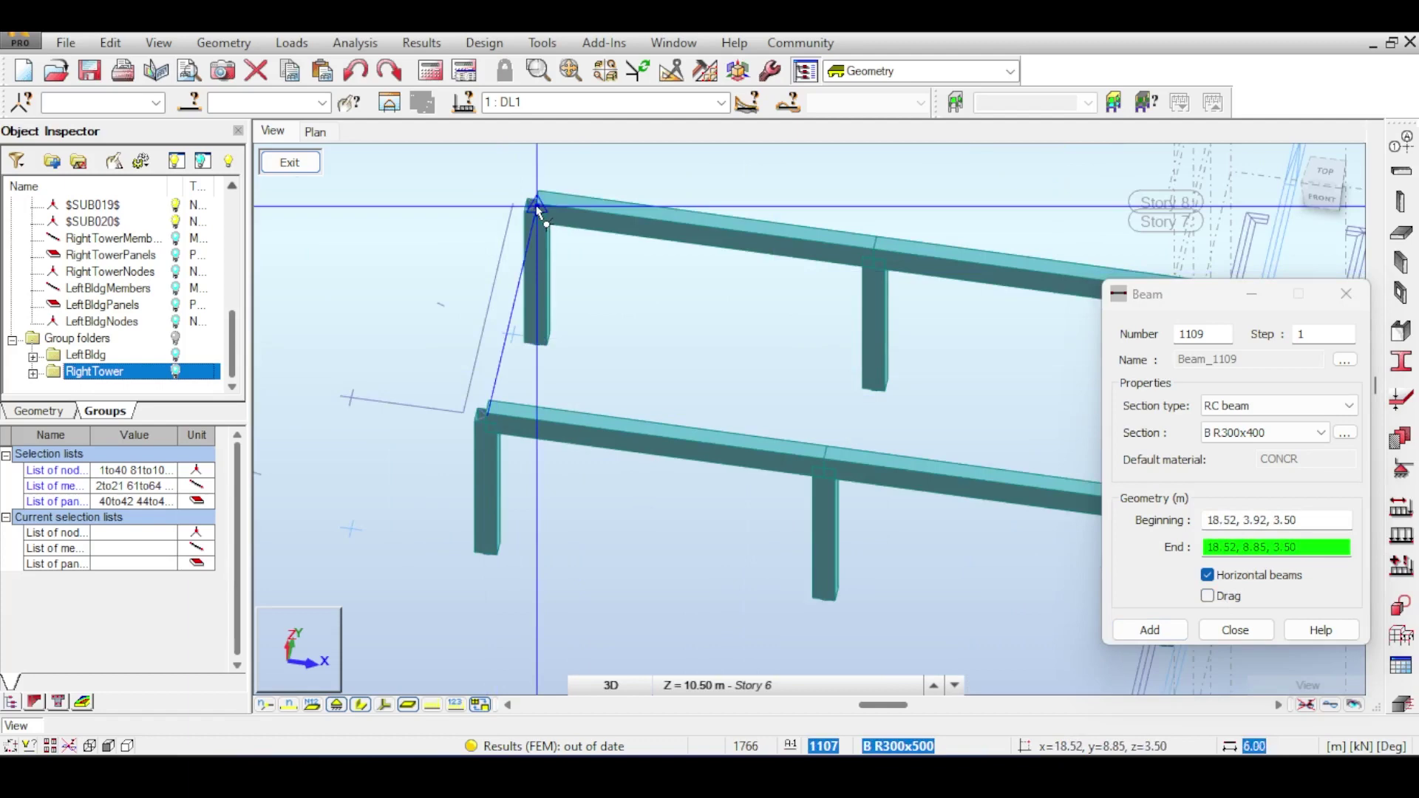
middle_drag(783, 333, 539, 320)
click(579, 452)
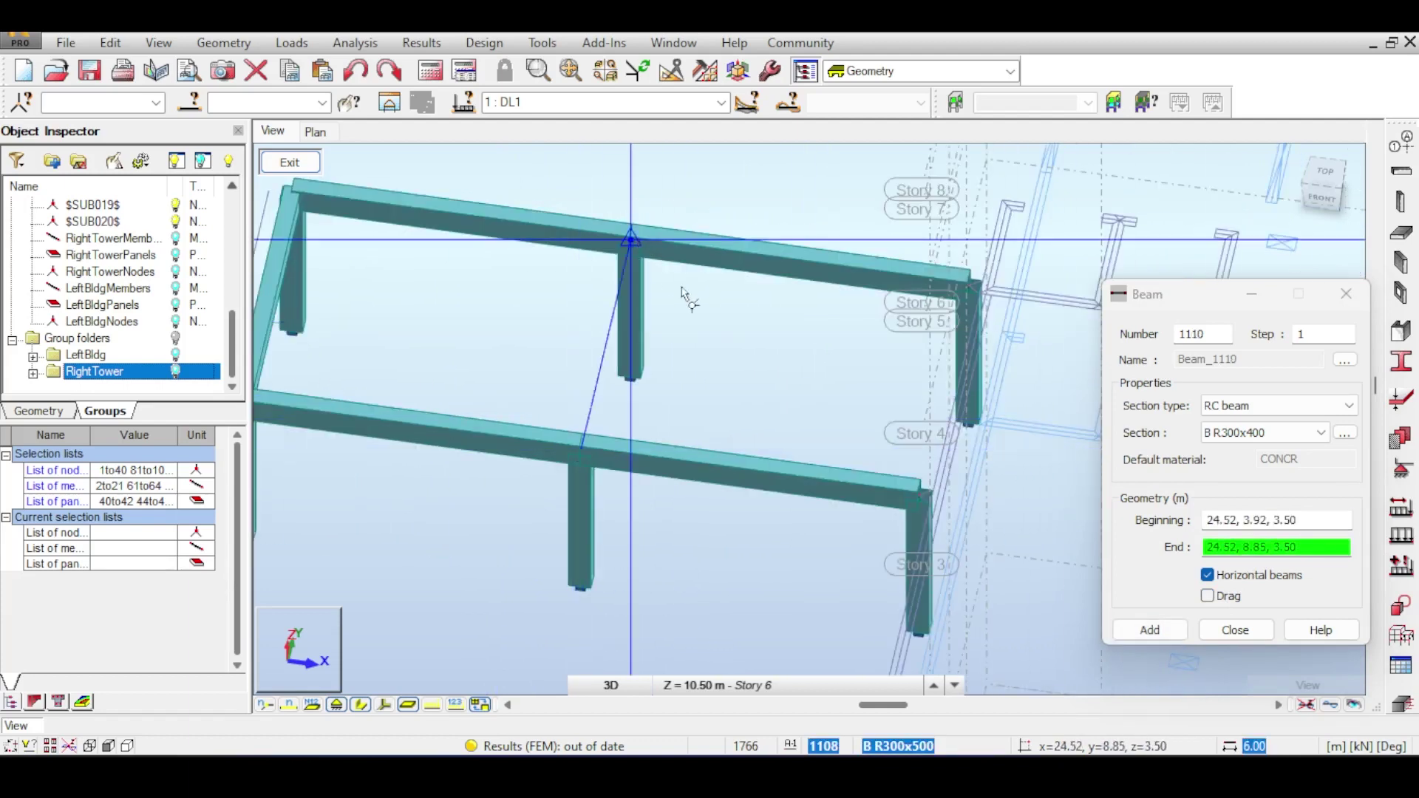
click(630, 237)
middle_drag(920, 497, 750, 392)
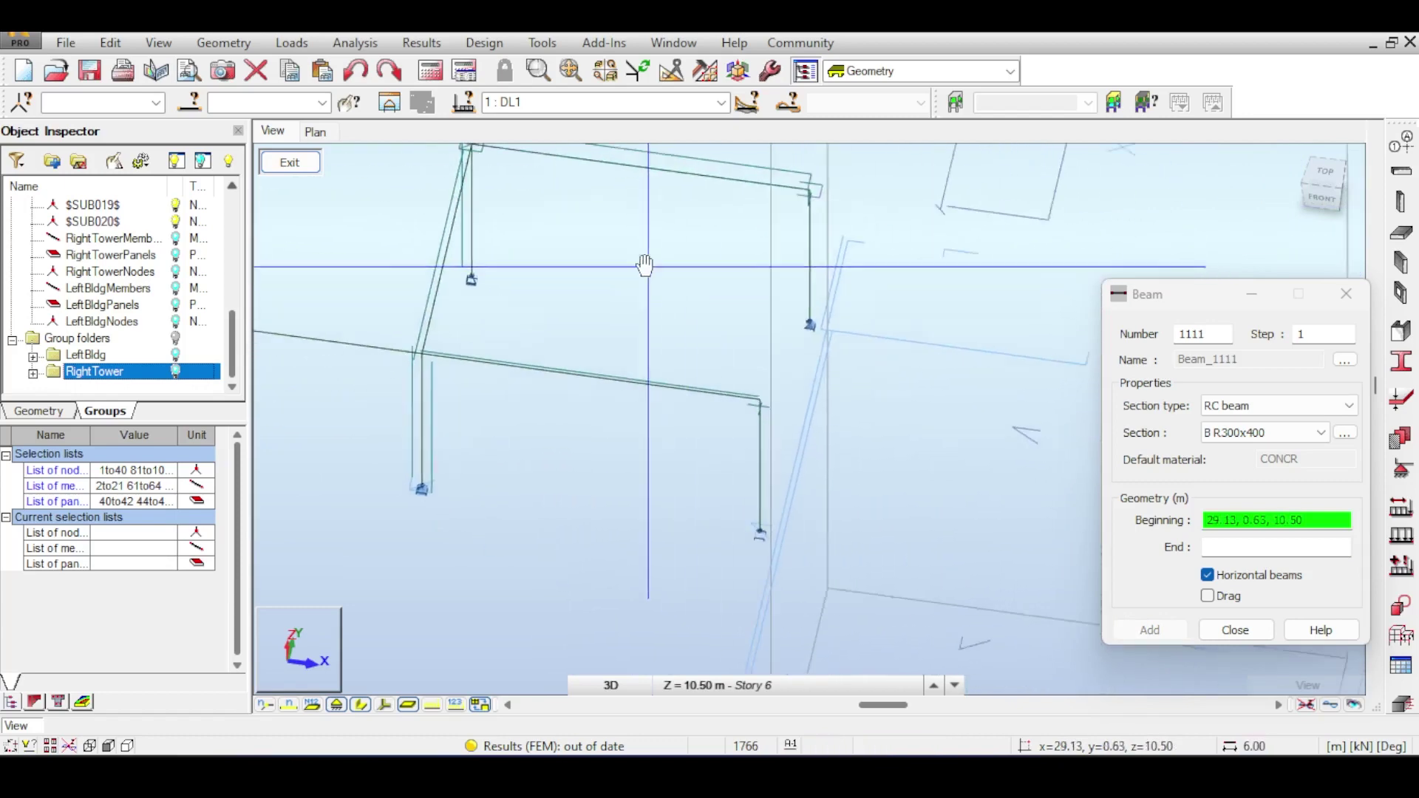
click(750, 393)
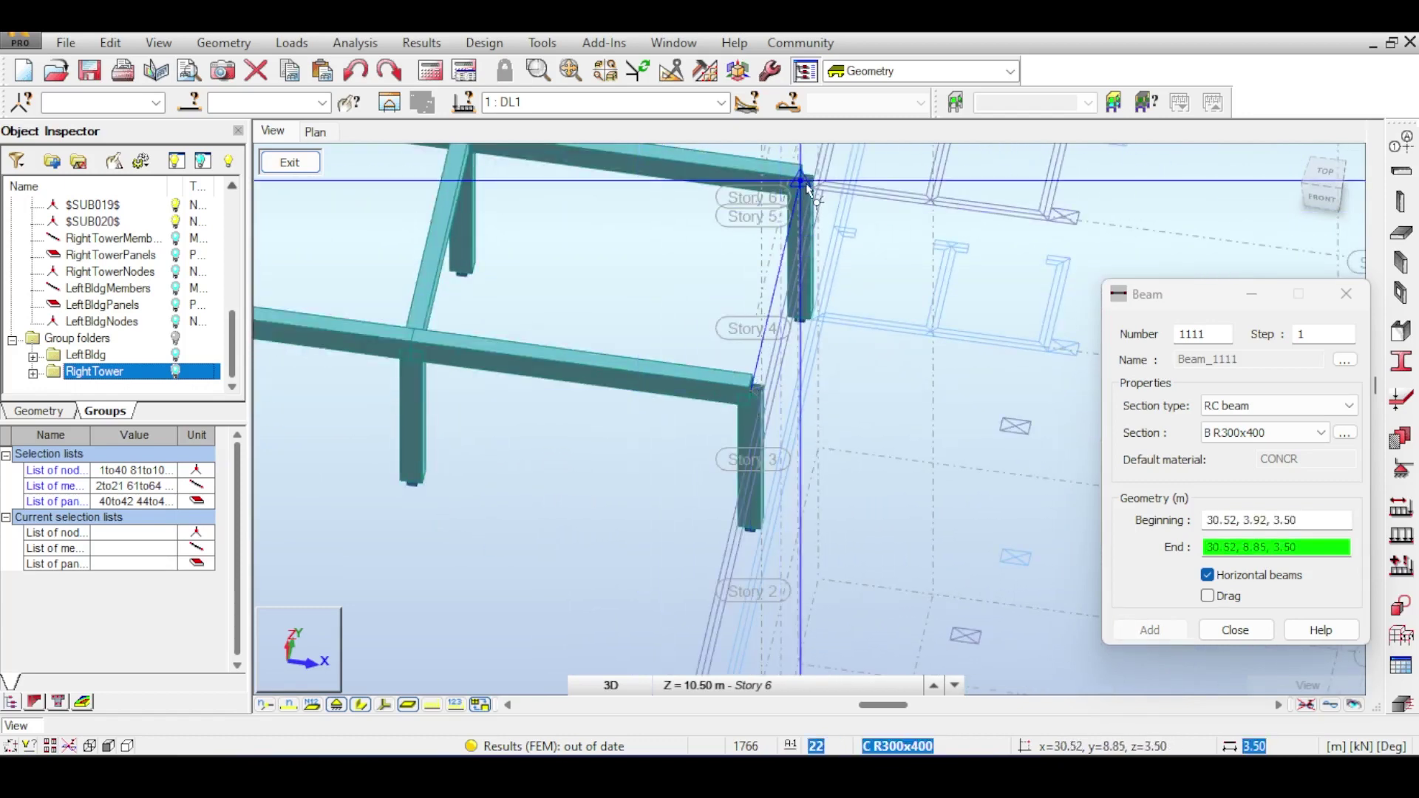
click(635, 260)
scroll(635, 260, down, 5)
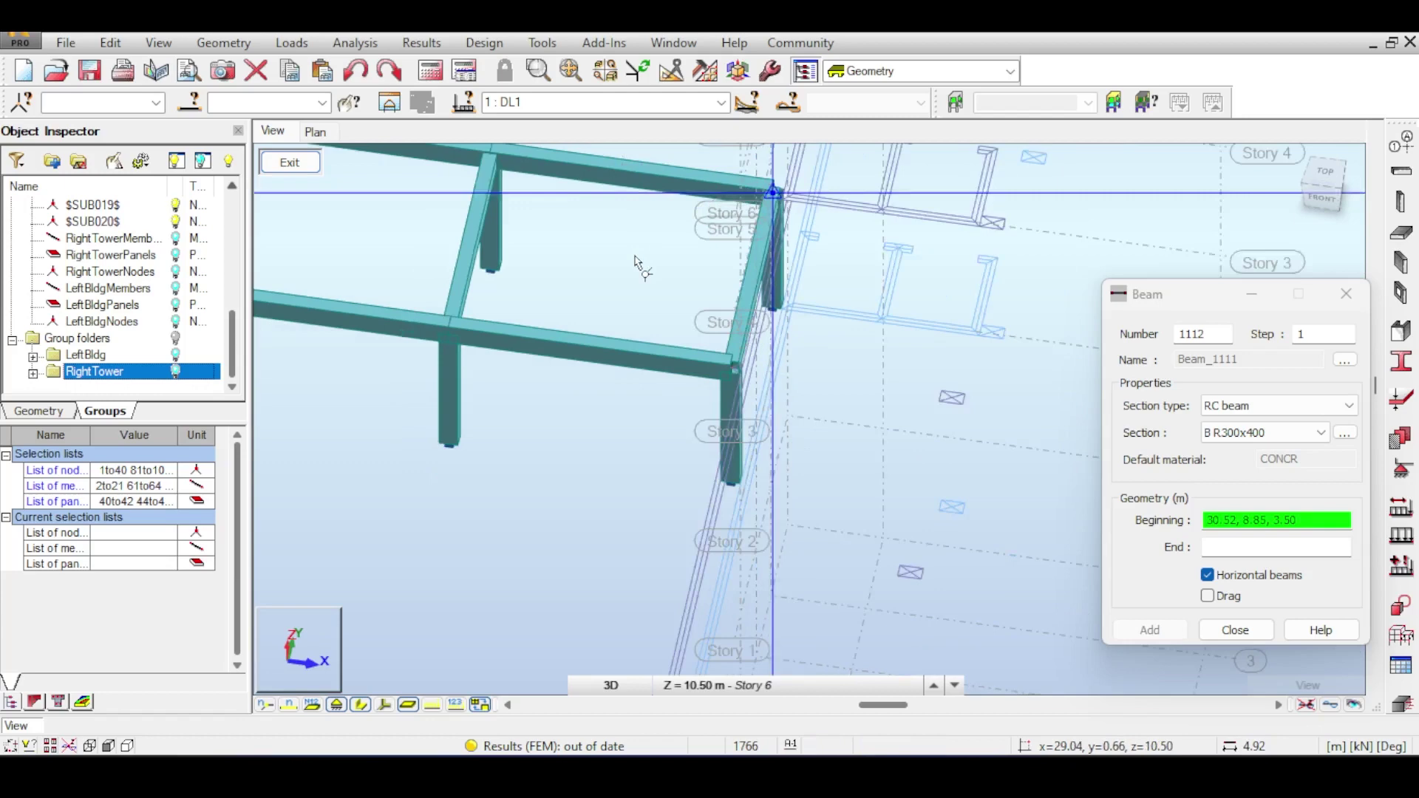
click(1234, 630)
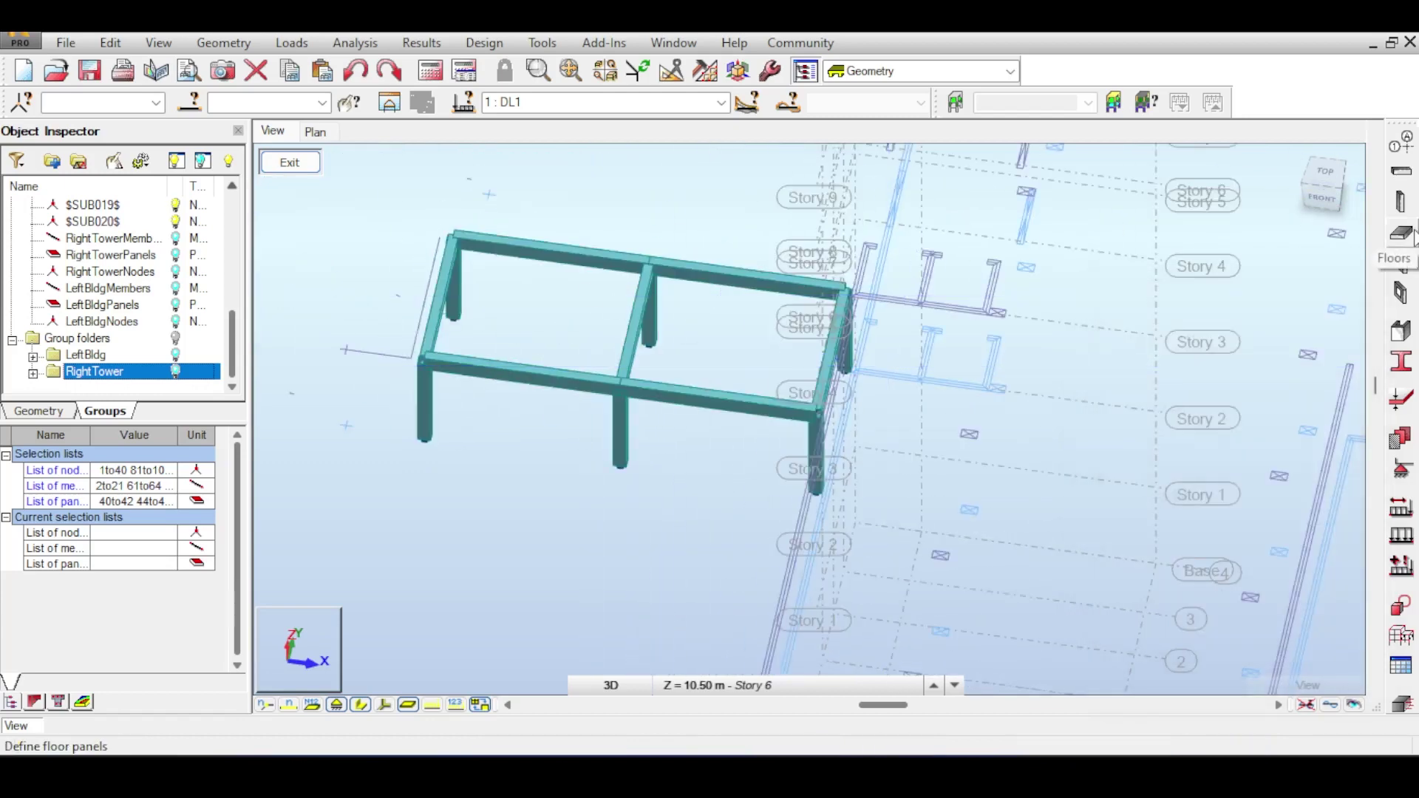
Set up the Floor command with thickness Th200, model Shell, the Contour definition method and Horizontal slab off.
click(1413, 235)
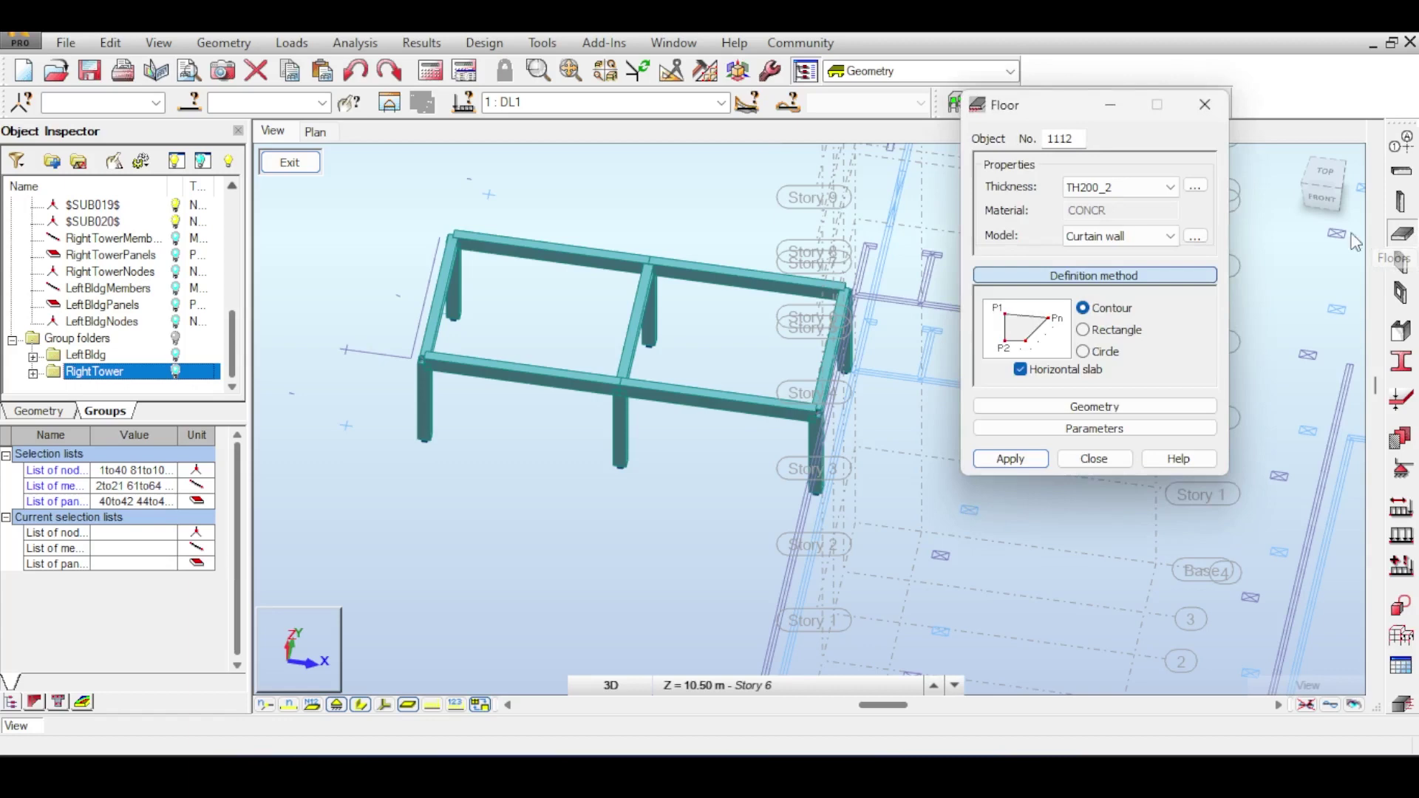
click(1112, 329)
click(1111, 240)
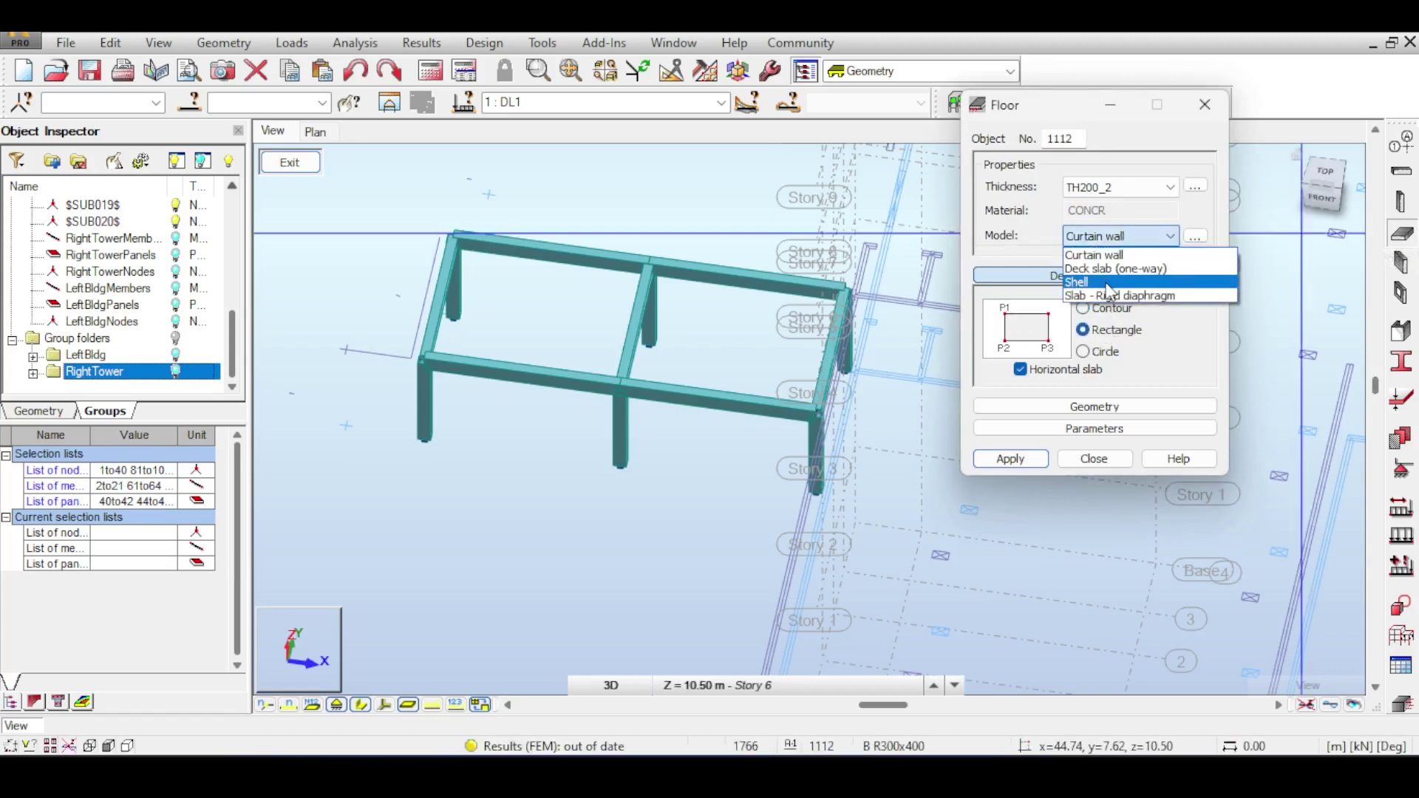
click(1112, 290)
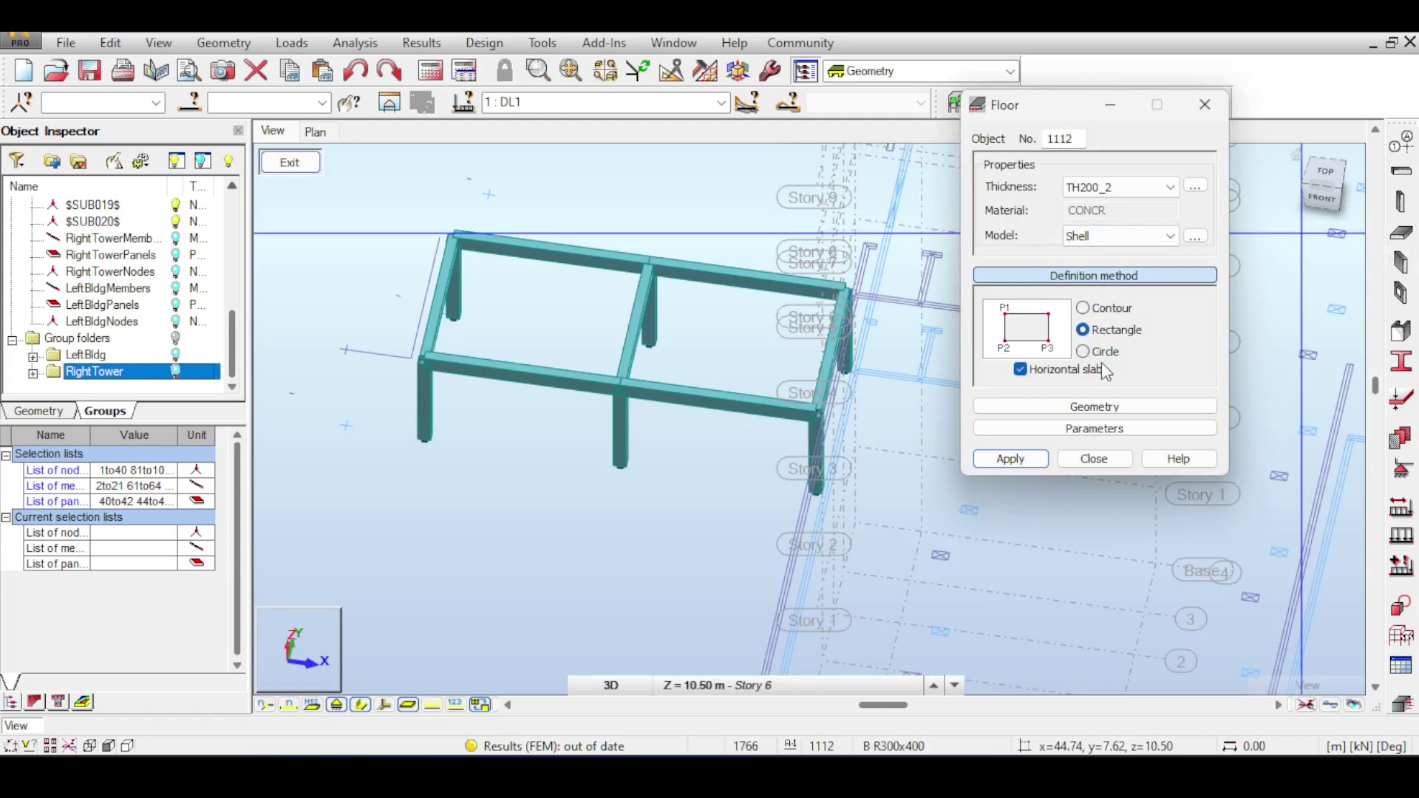
click(1083, 308)
click(1020, 369)
click(1108, 187)
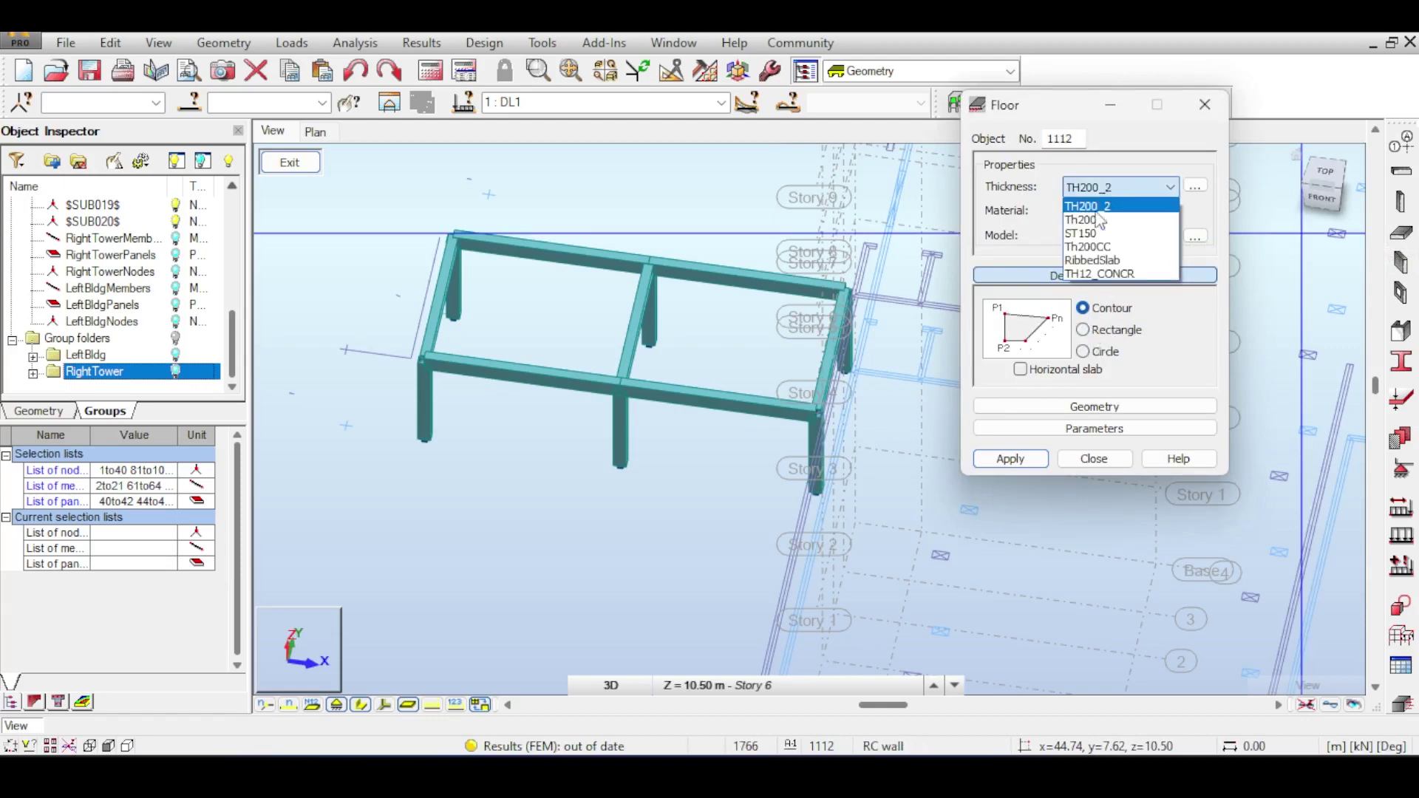
click(1096, 220)
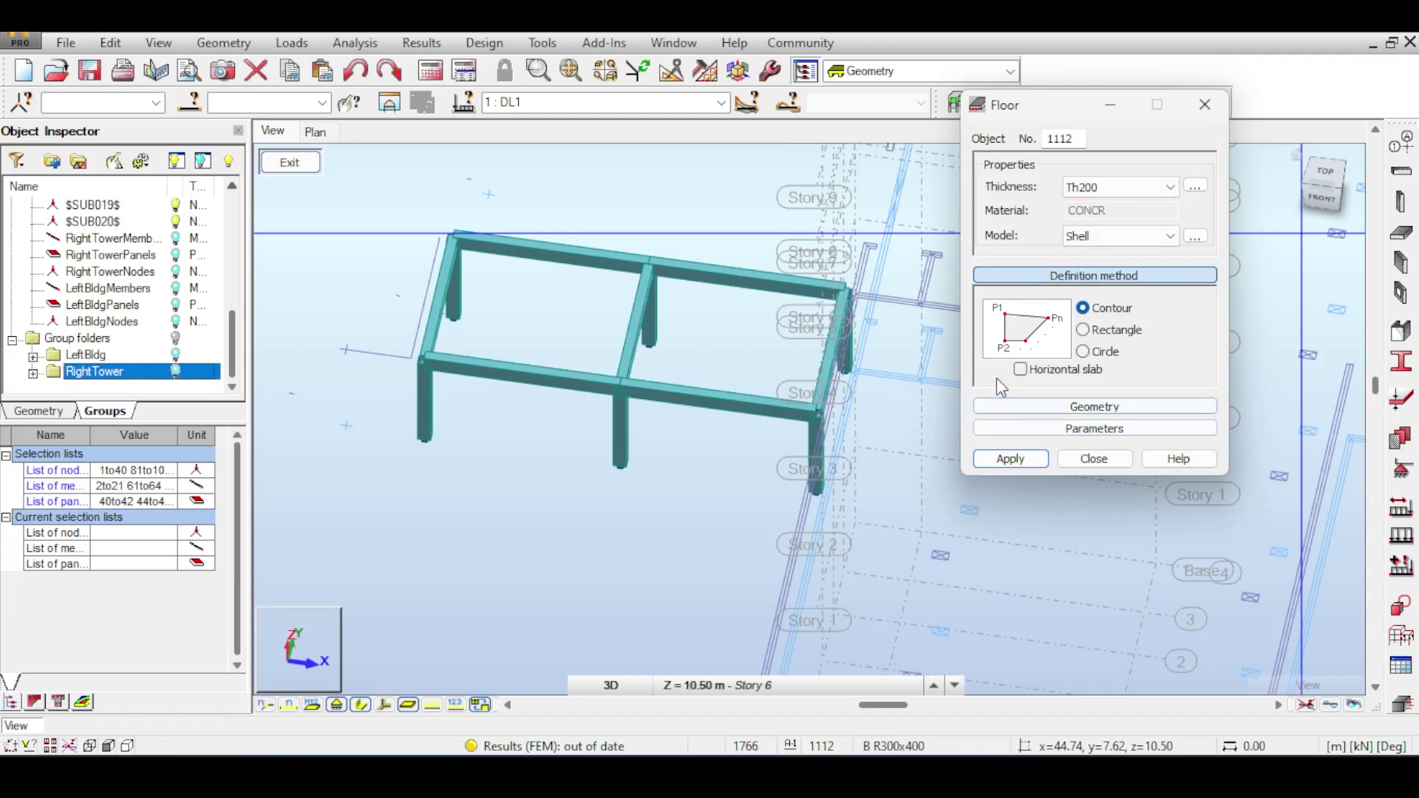
Outline a floor slab over the first bay, with corners at x 18.52 and 24.52, y 3.92 and 8.85, height 3.50.
scroll(449, 384, up, 3)
click(411, 352)
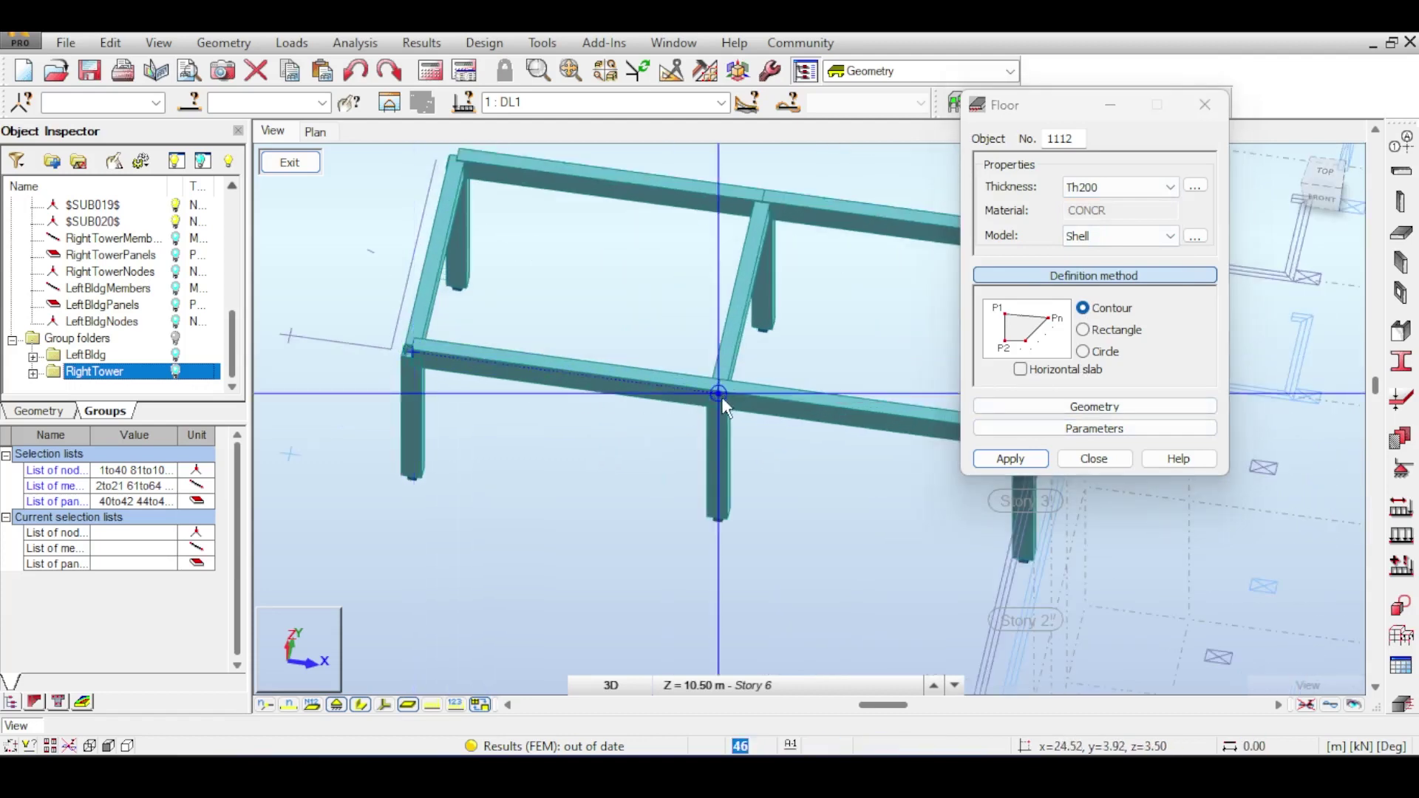
click(721, 397)
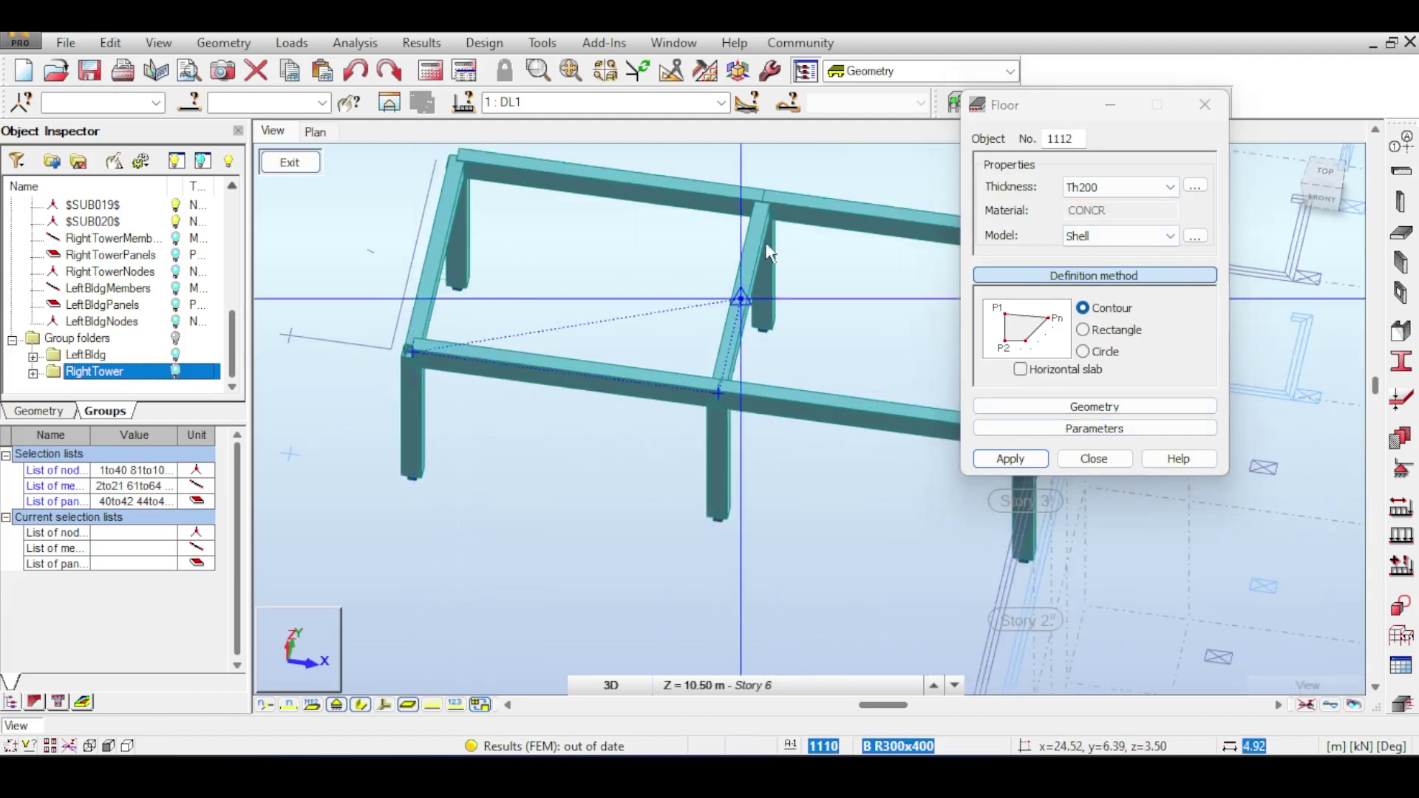
click(770, 196)
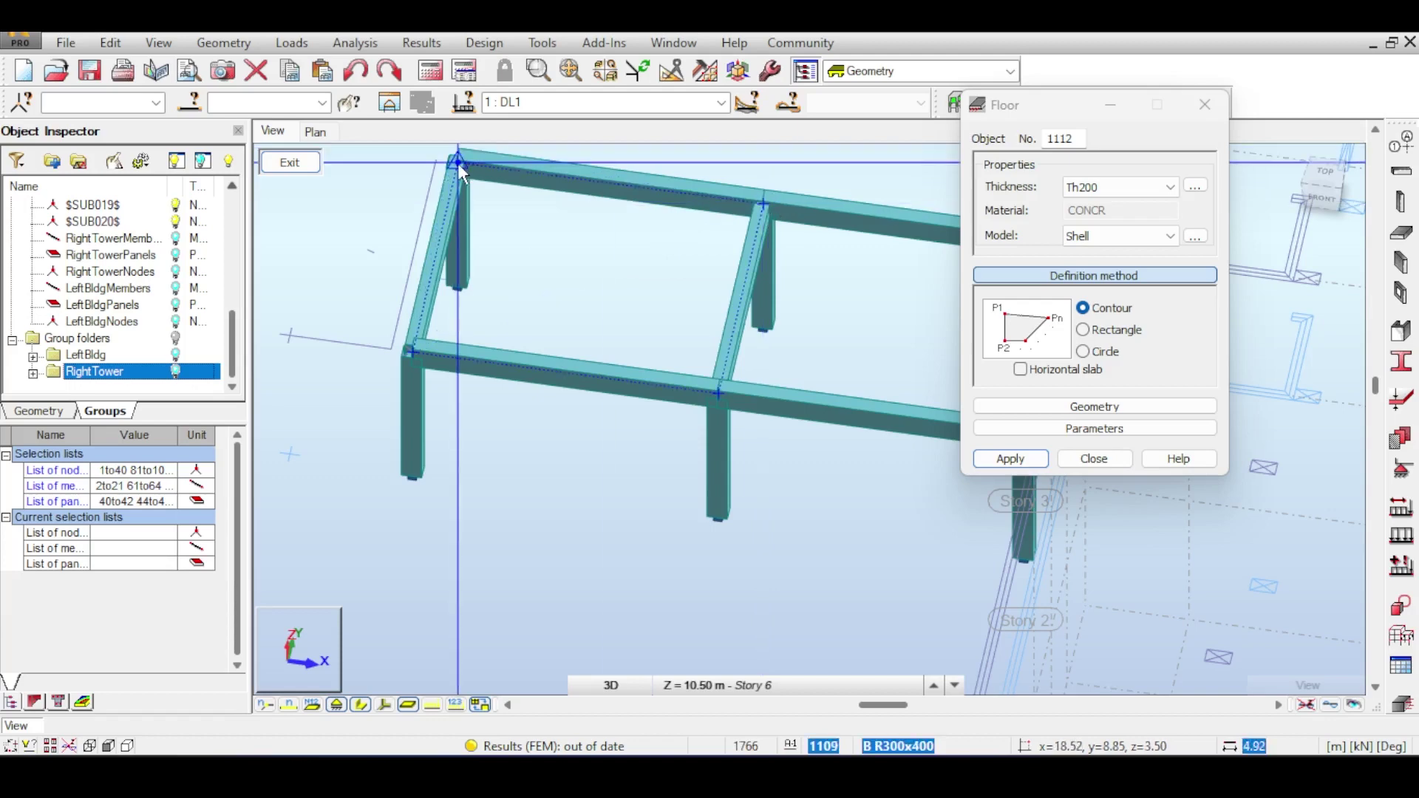
click(458, 163)
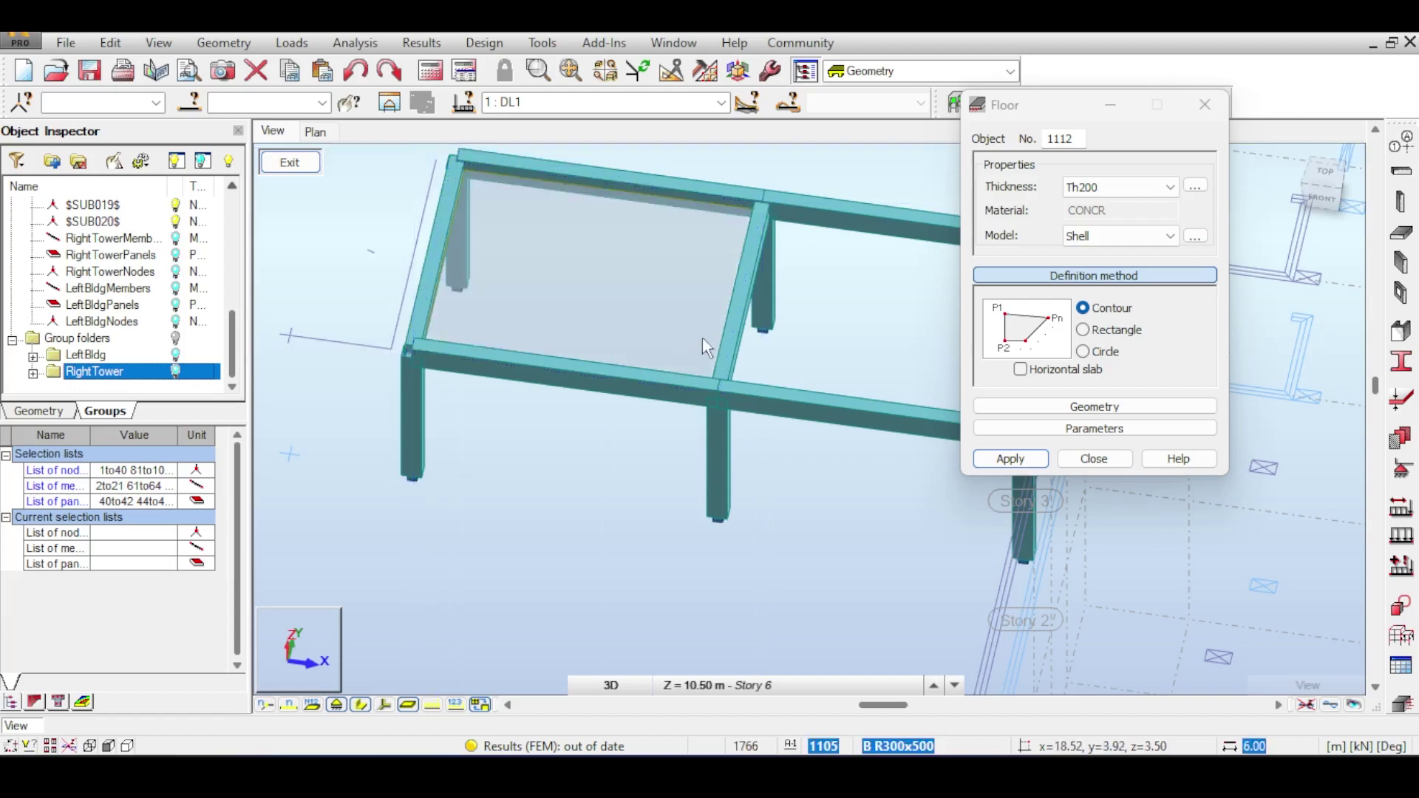
Outline a second floor slab over the adjacent bay, x 24.52 to 30.52 and y 3.92 to 8.85, and close the Floor command.
middle_drag(702, 339, 406, 281)
click(419, 339)
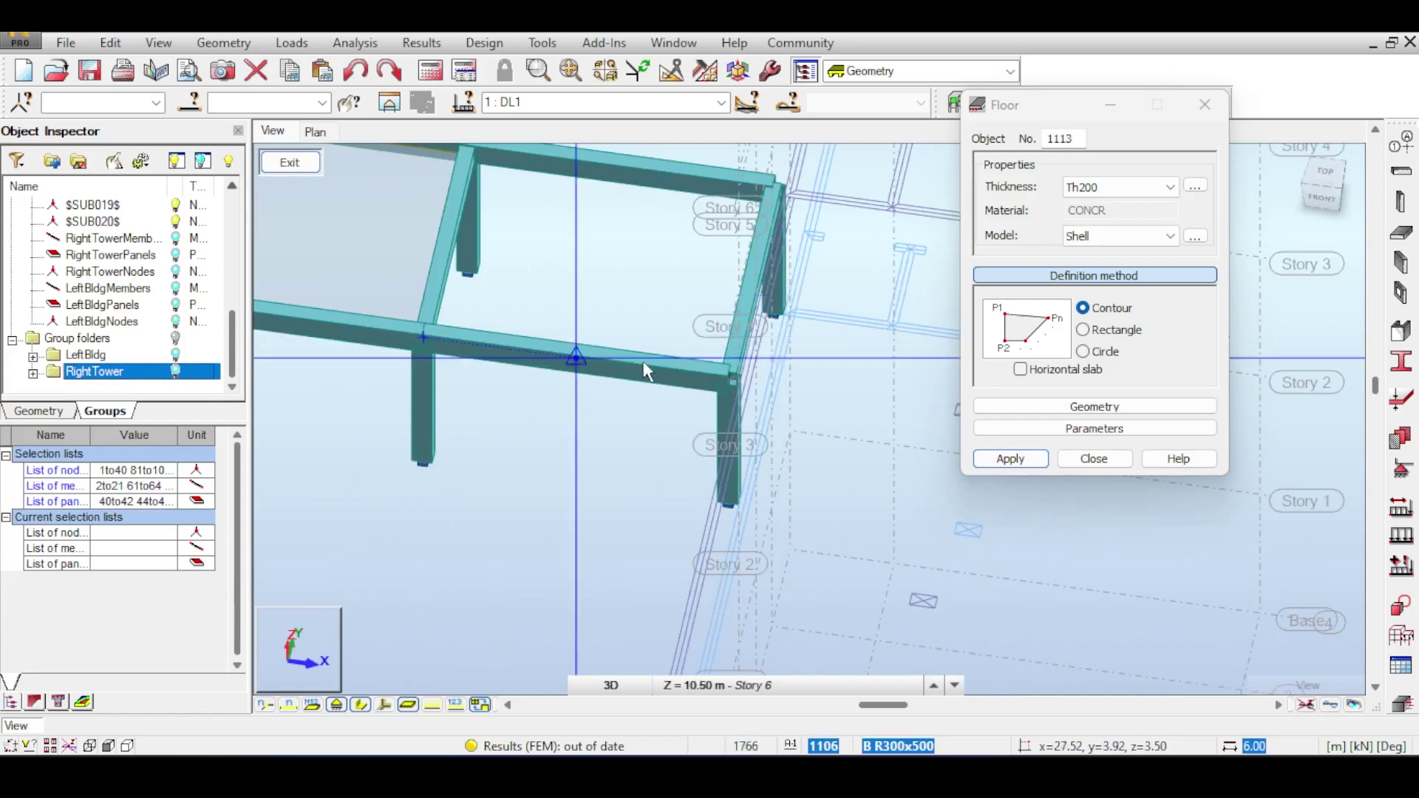
click(728, 379)
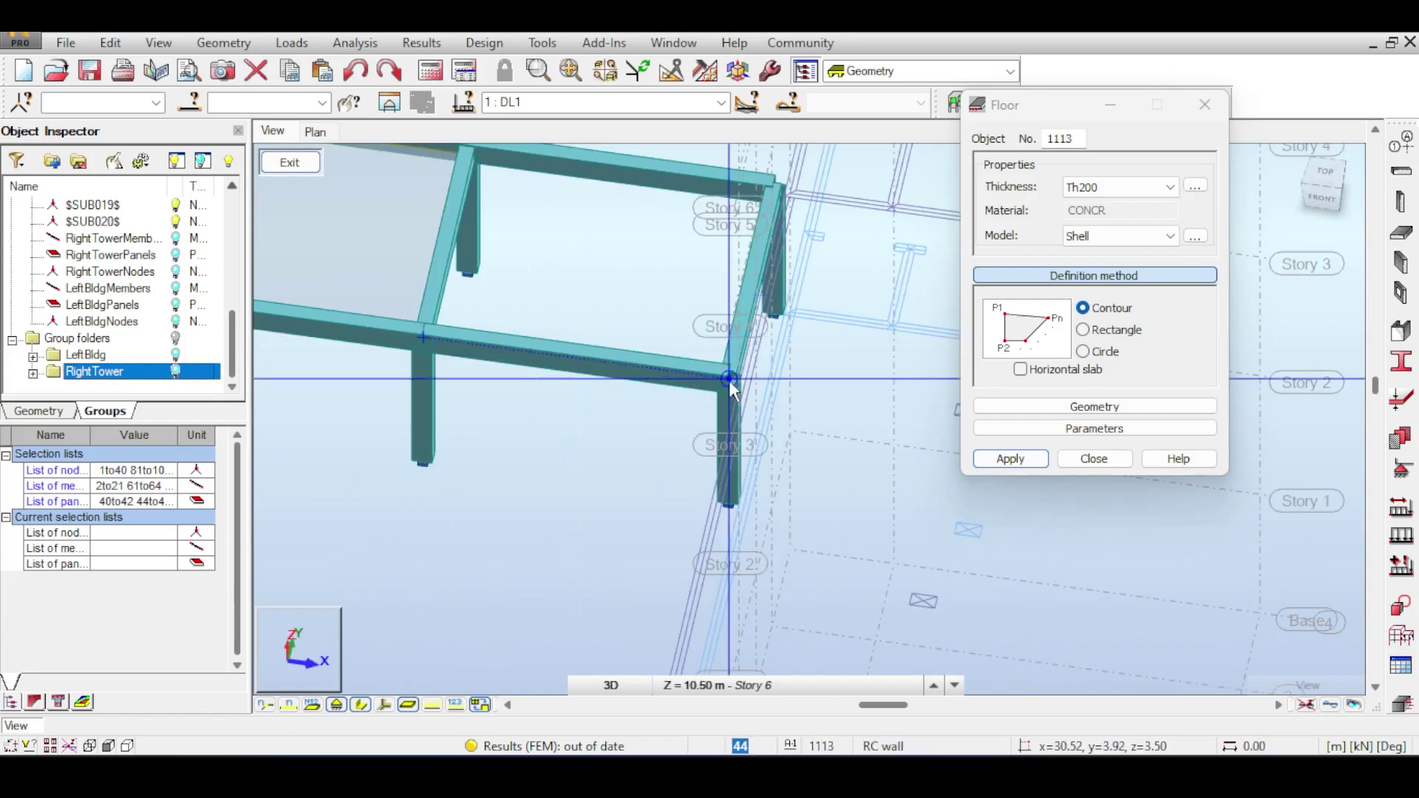
click(778, 188)
middle_drag(508, 151, 561, 218)
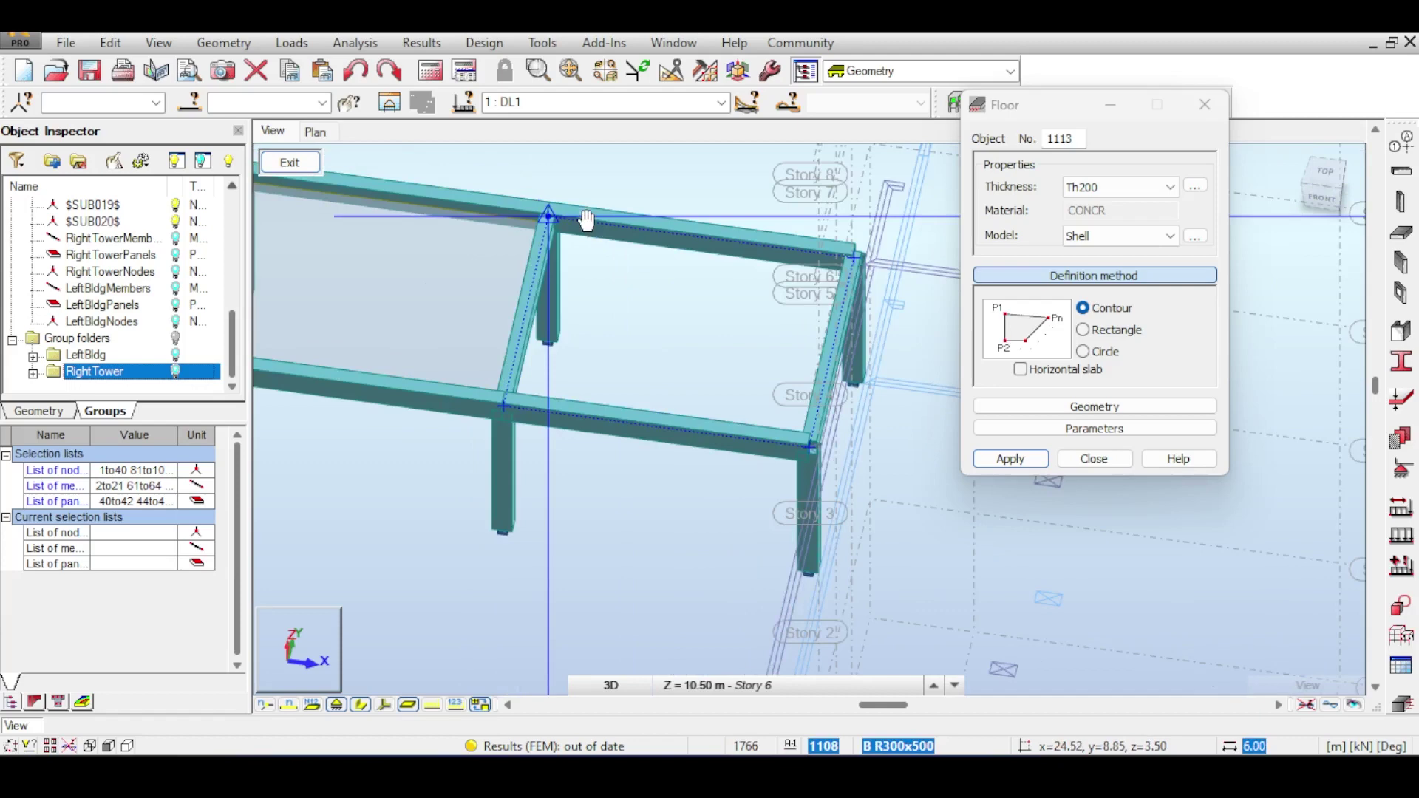
click(549, 216)
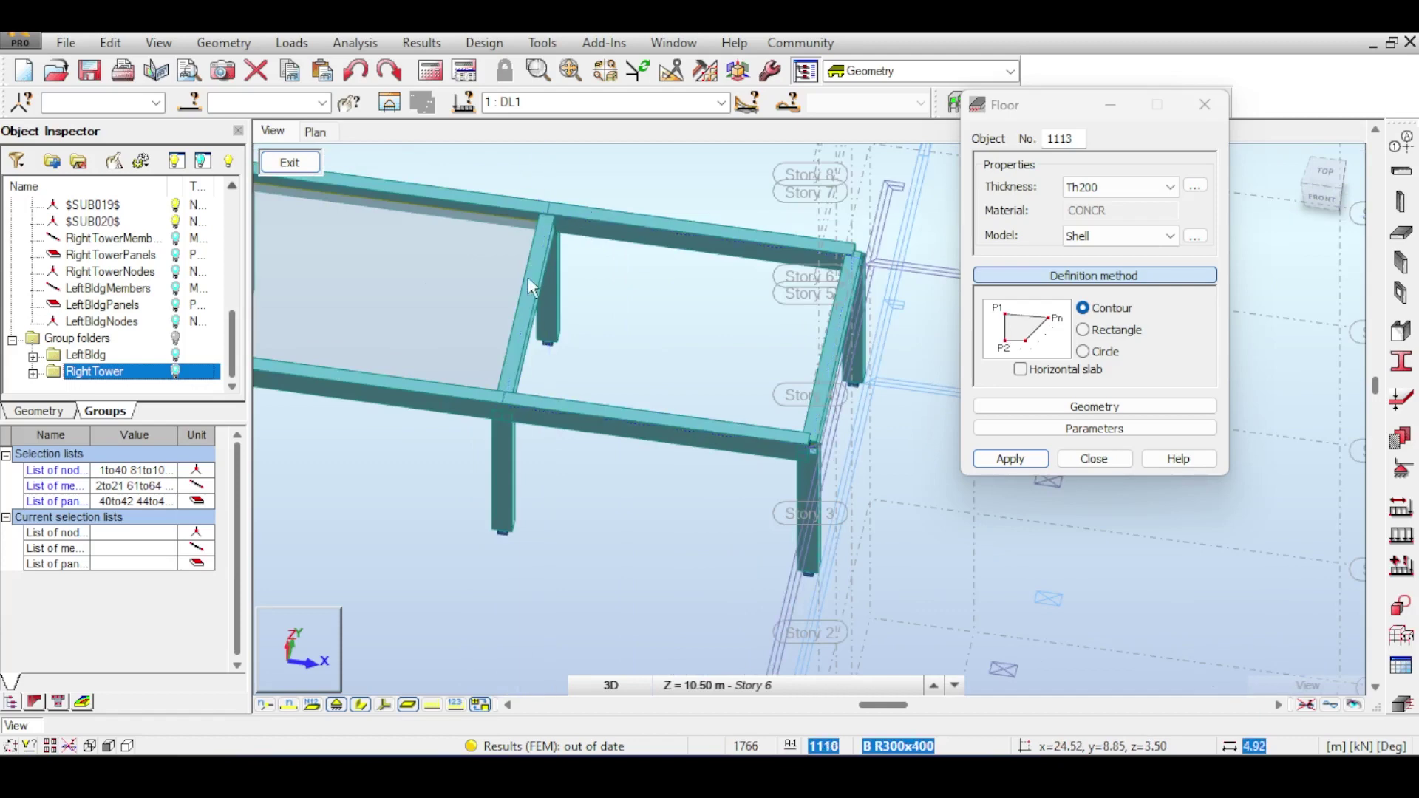
click(508, 399)
click(1094, 458)
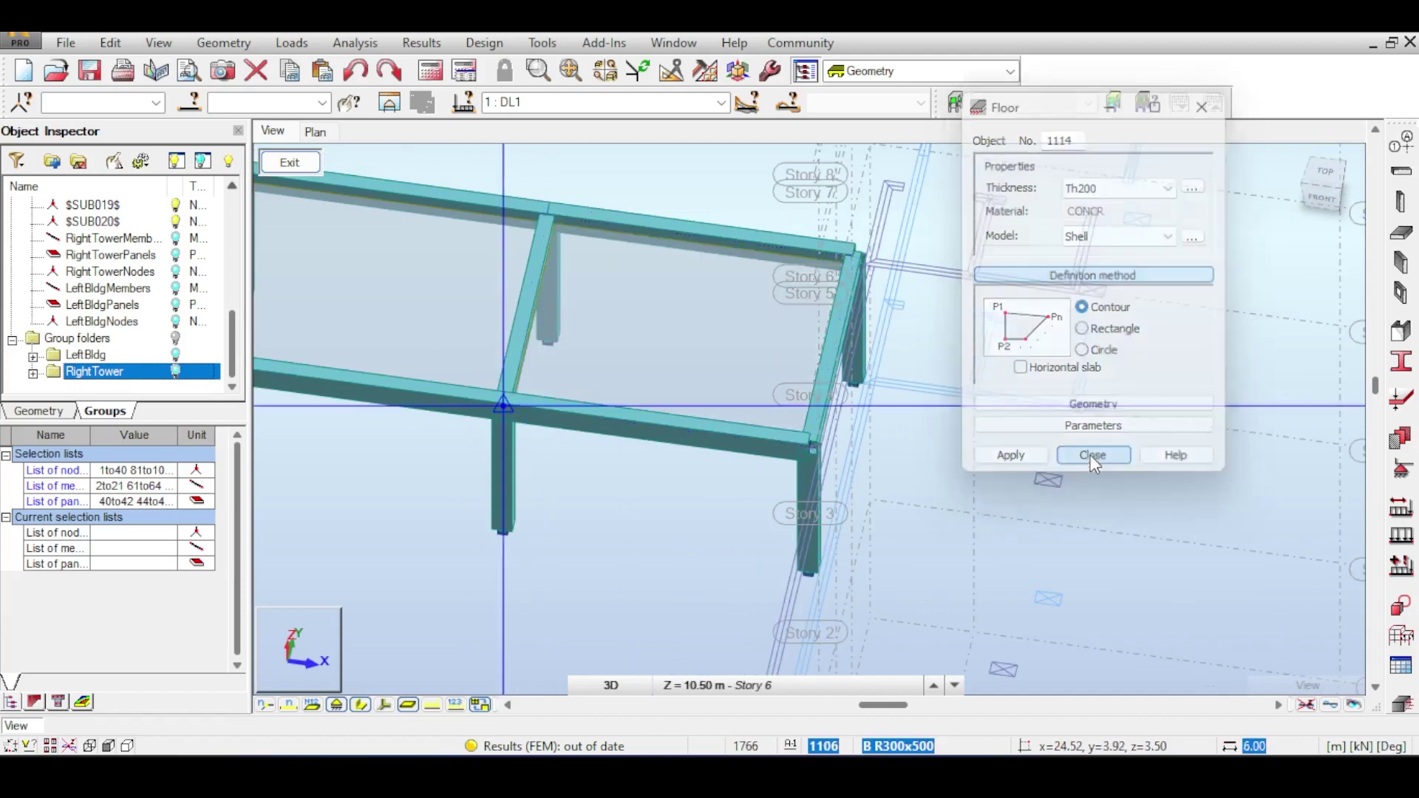
Switch to the front view and select all columns, beams and slabs of the connecting frame.
scroll(702, 268, down, 2)
middle_drag(716, 257, 619, 301)
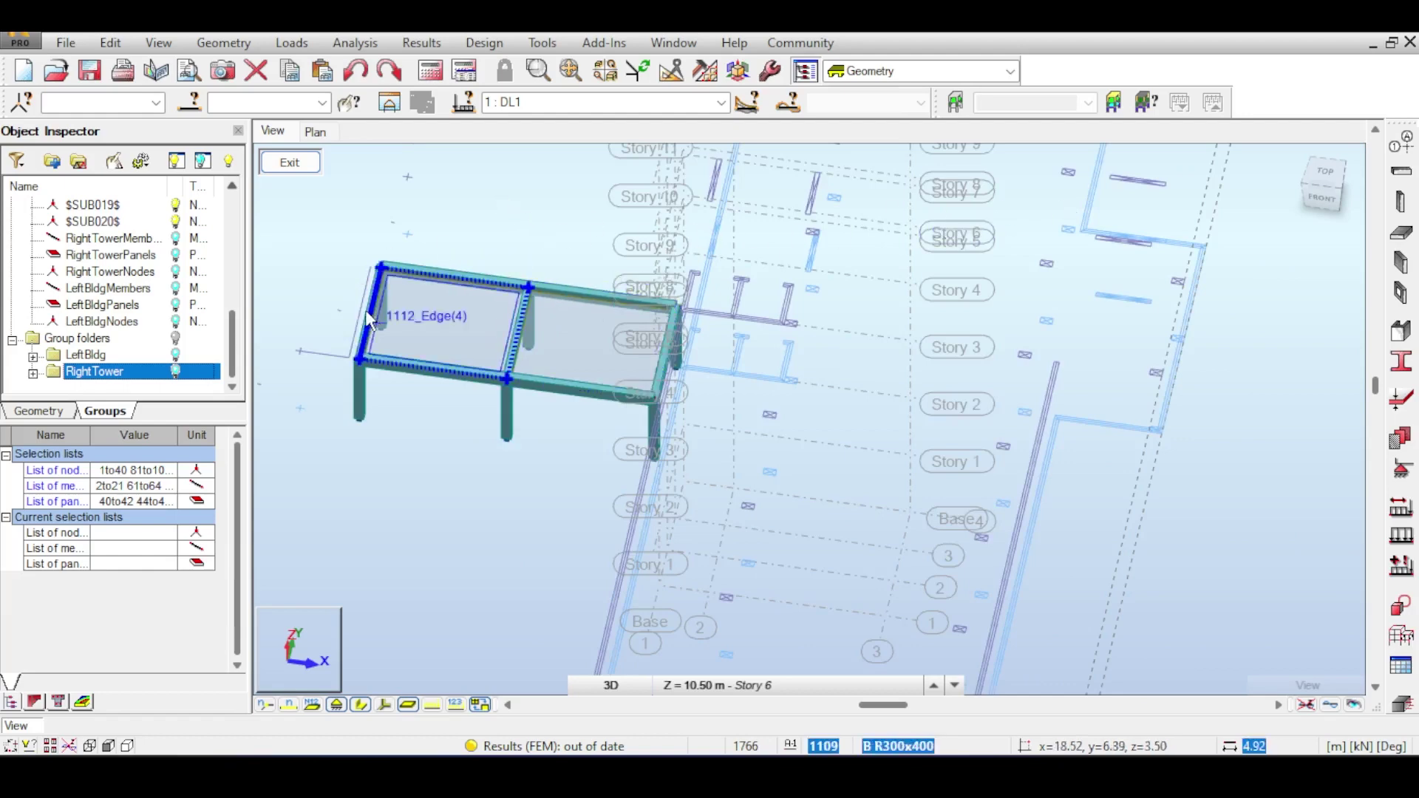
click(1336, 198)
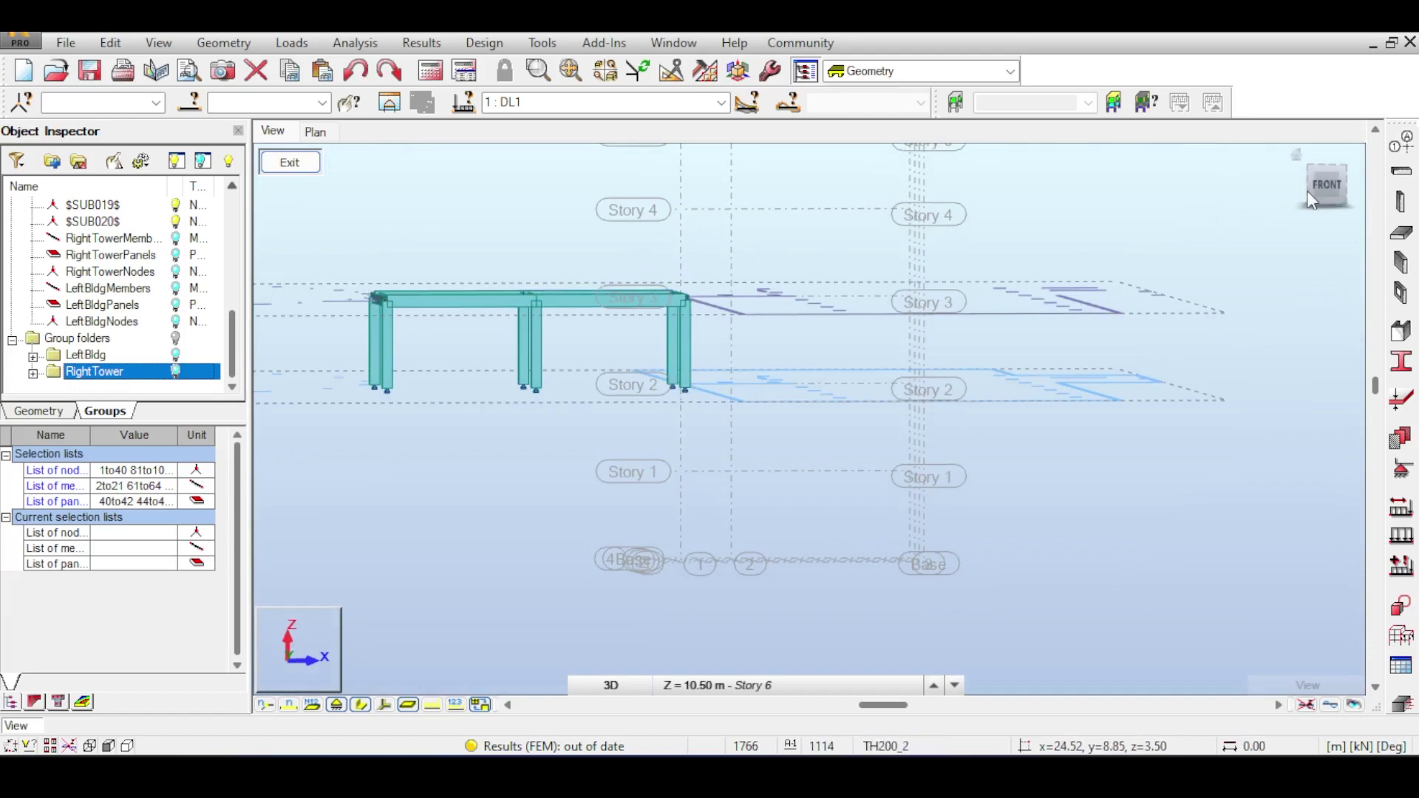
mouse_move(1328, 189)
mouse_down()
mouse_move(1315, 179)
mouse_move(1303, 209)
mouse_move(1309, 186)
mouse_move(1325, 195)
mouse_up()
middle_drag(570, 298, 662, 286)
drag(549, 331, 441, 343)
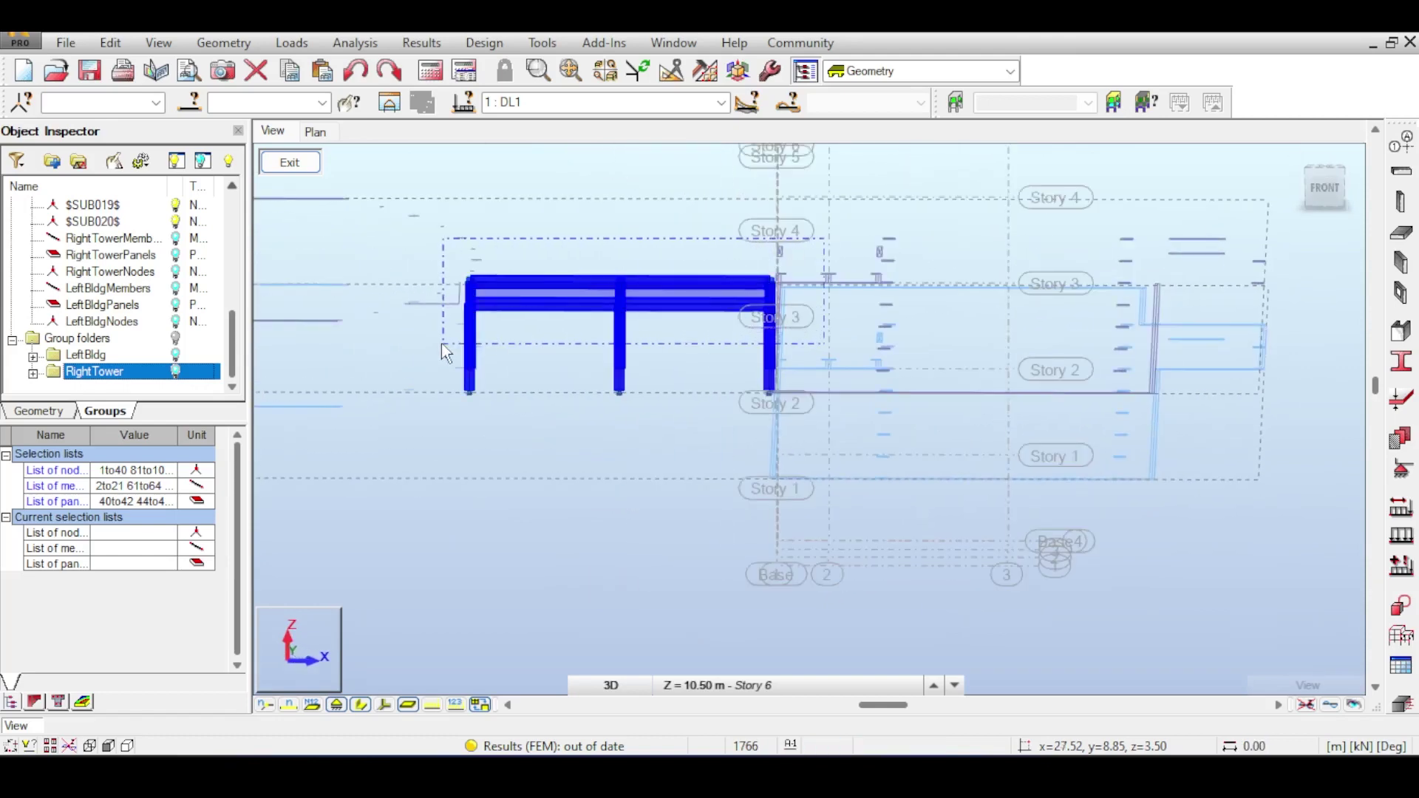
Copy the selected frame upwards once with a translation vector of 0,0,3.5 m, and close the Translation command.
click(66, 42)
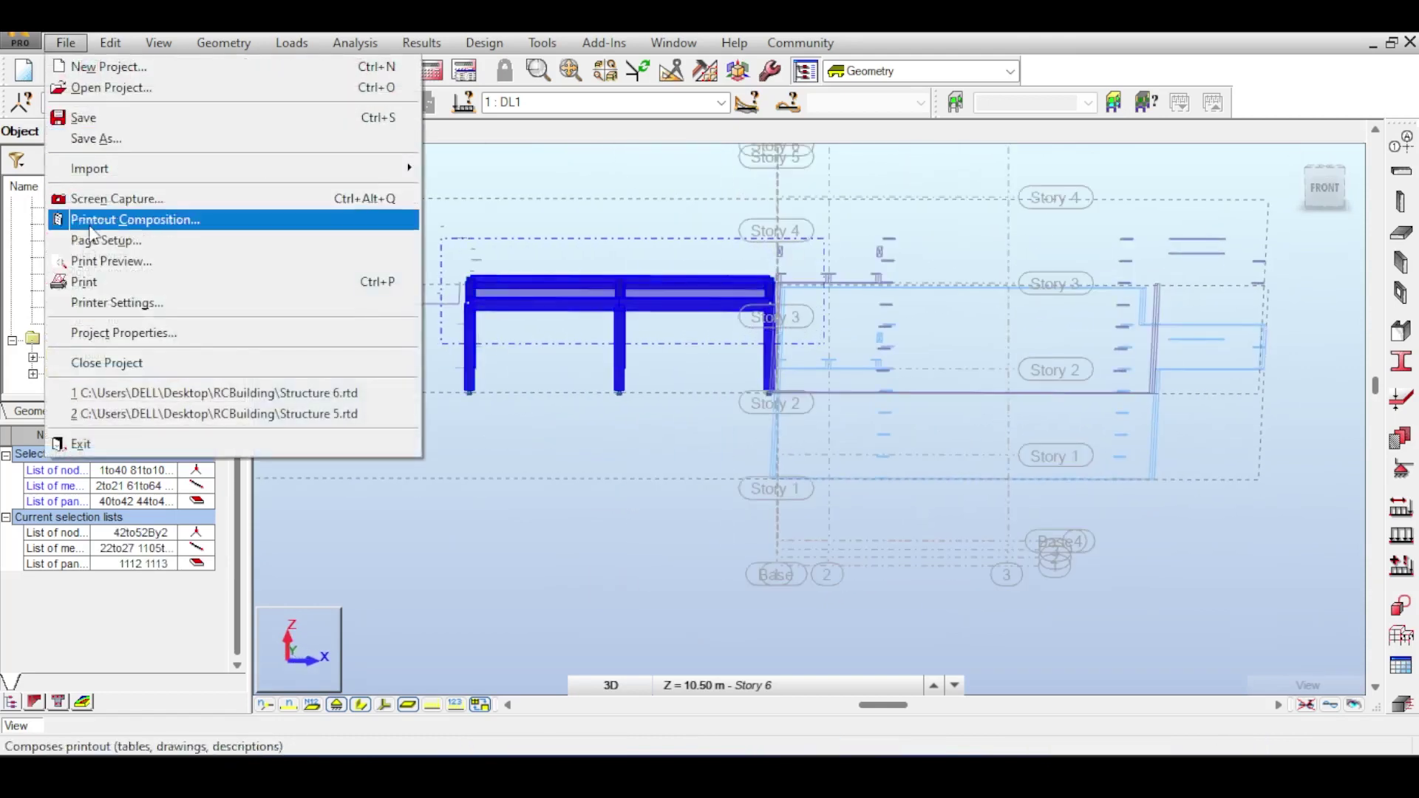
key(Escape)
click(110, 42)
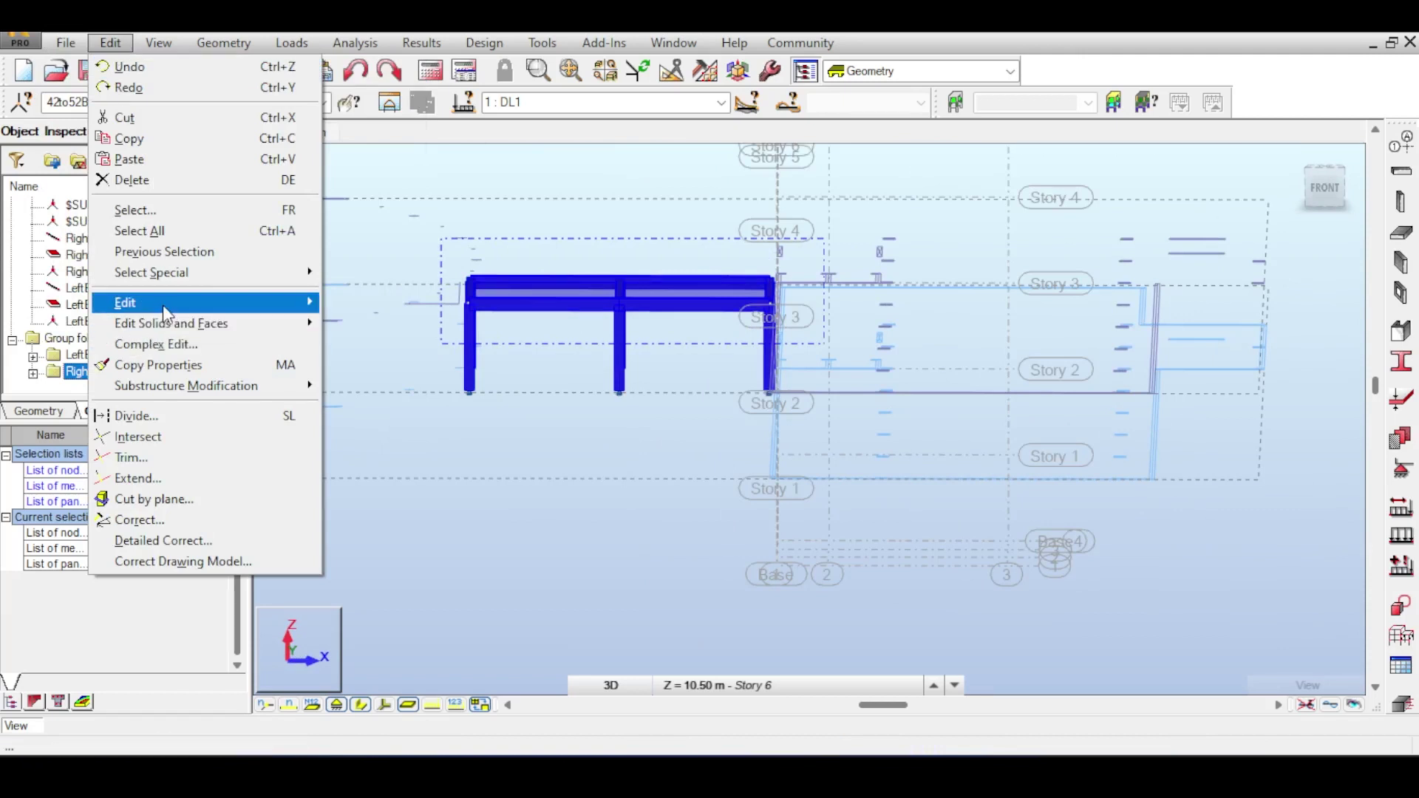
mouse_move(244, 302)
click(375, 305)
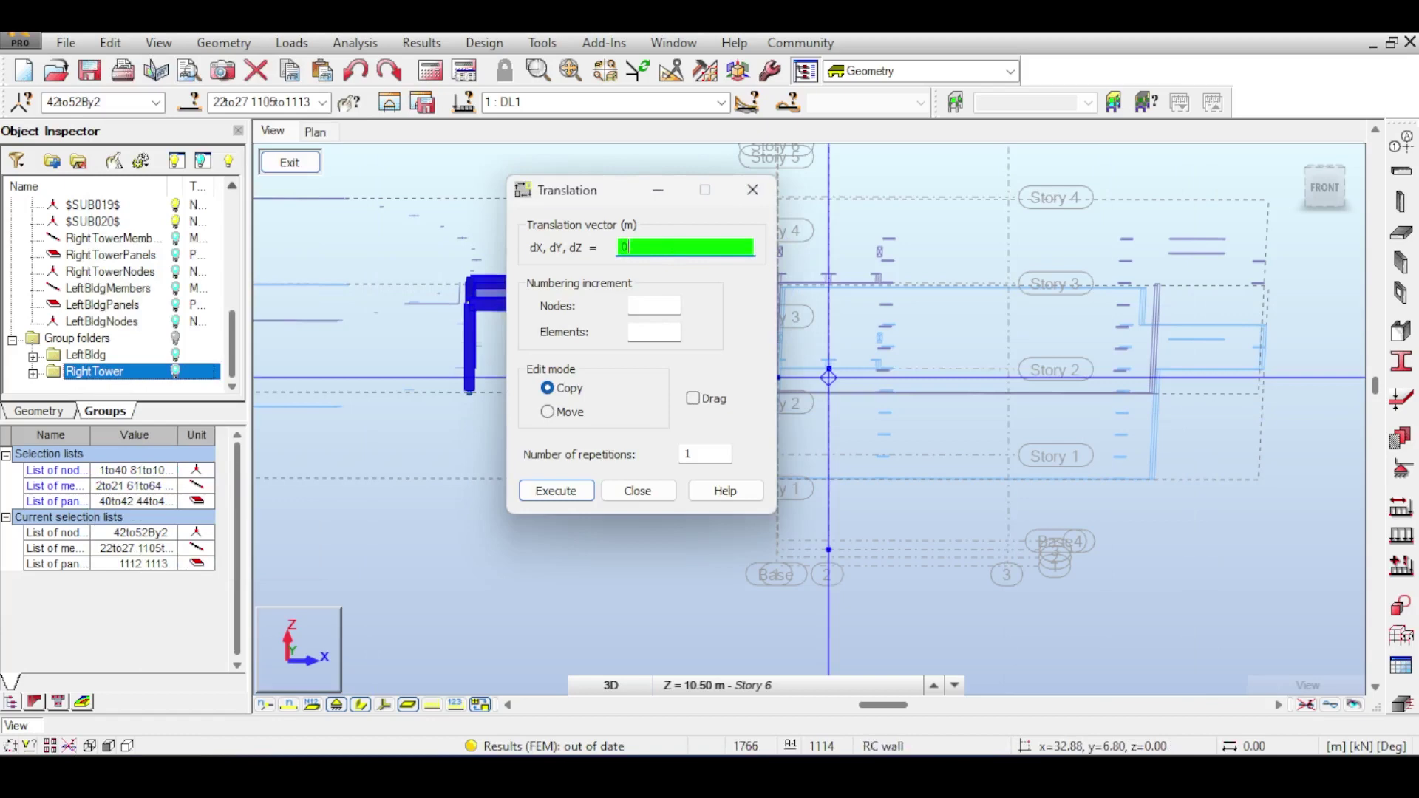
text(,0,3.5)
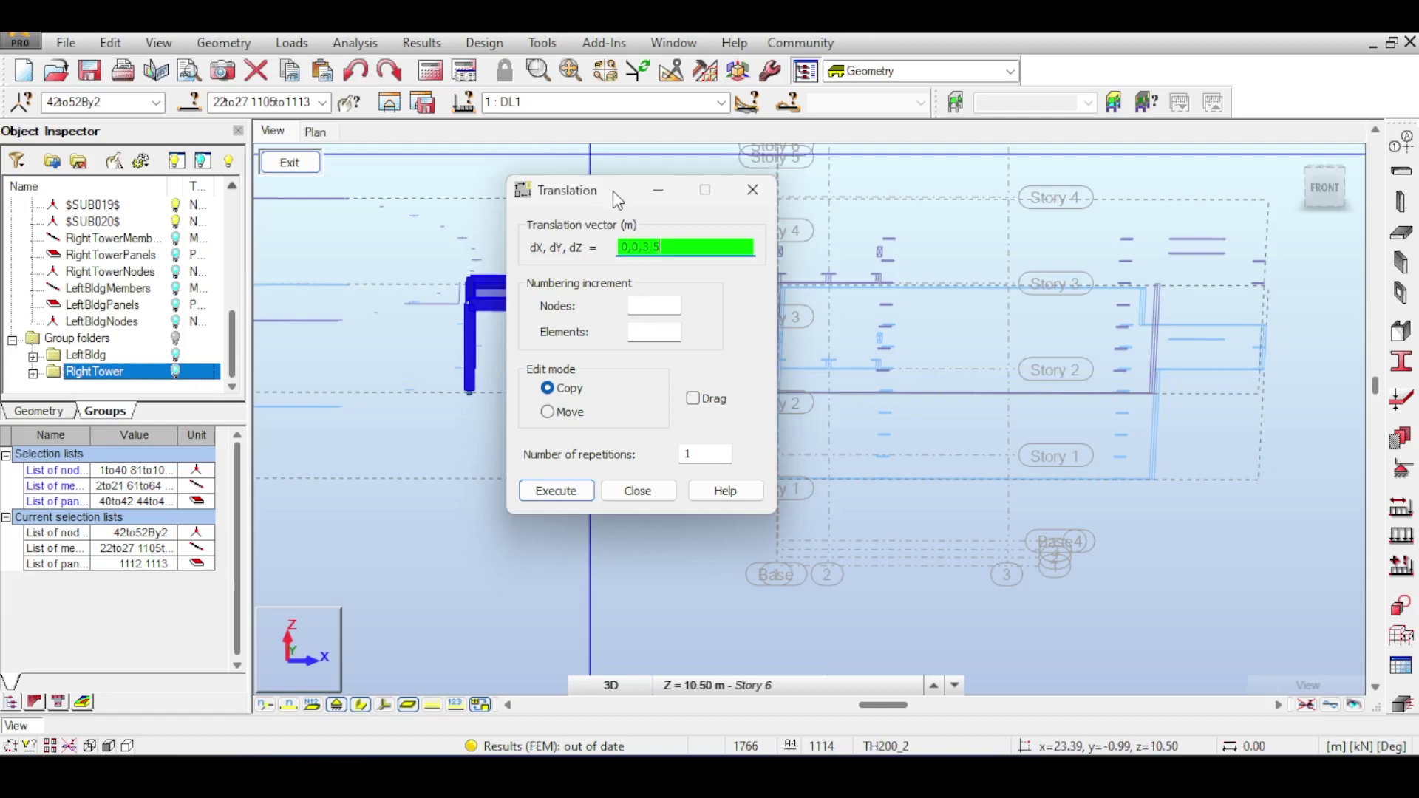
drag(613, 190, 893, 215)
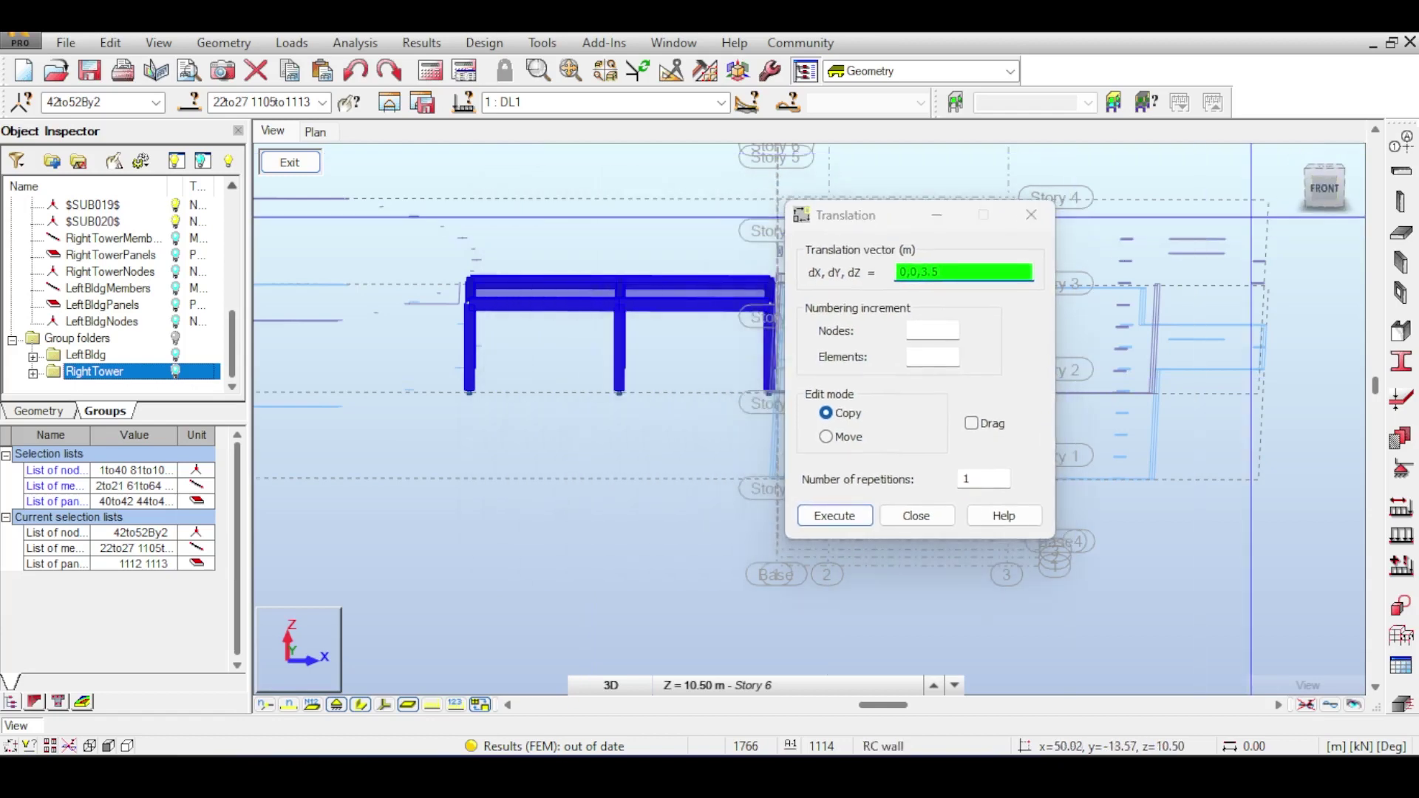
click(1319, 194)
drag(857, 224, 1012, 179)
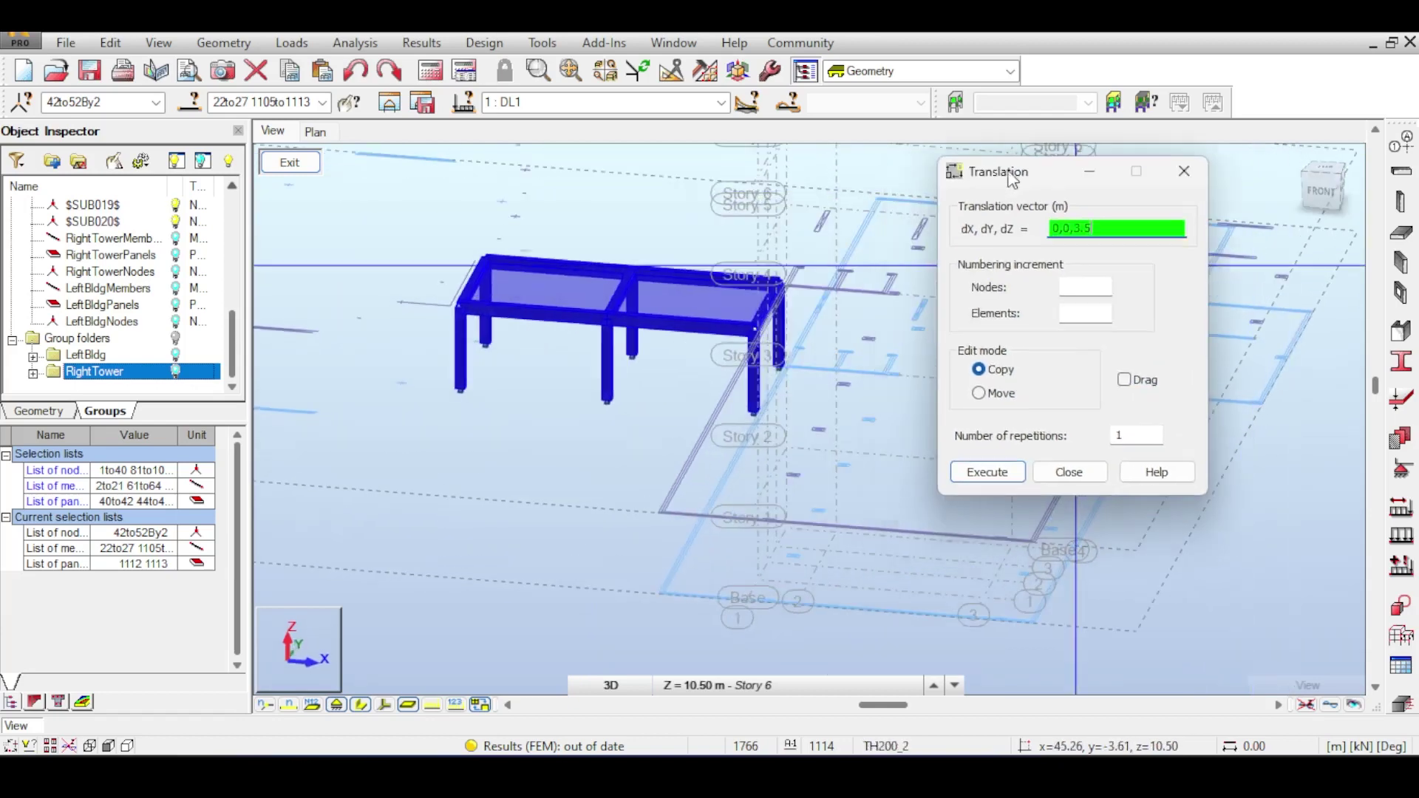
click(996, 472)
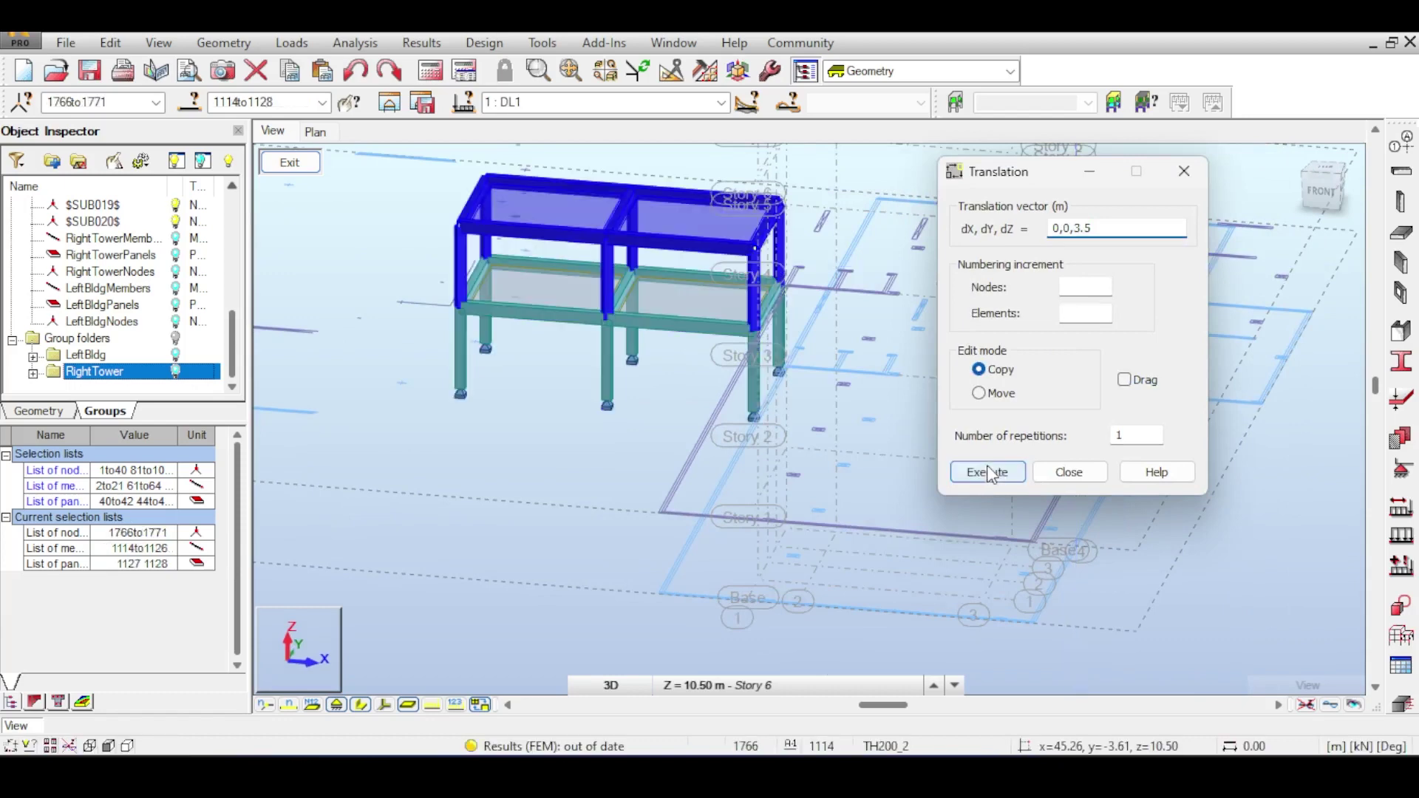
click(1039, 473)
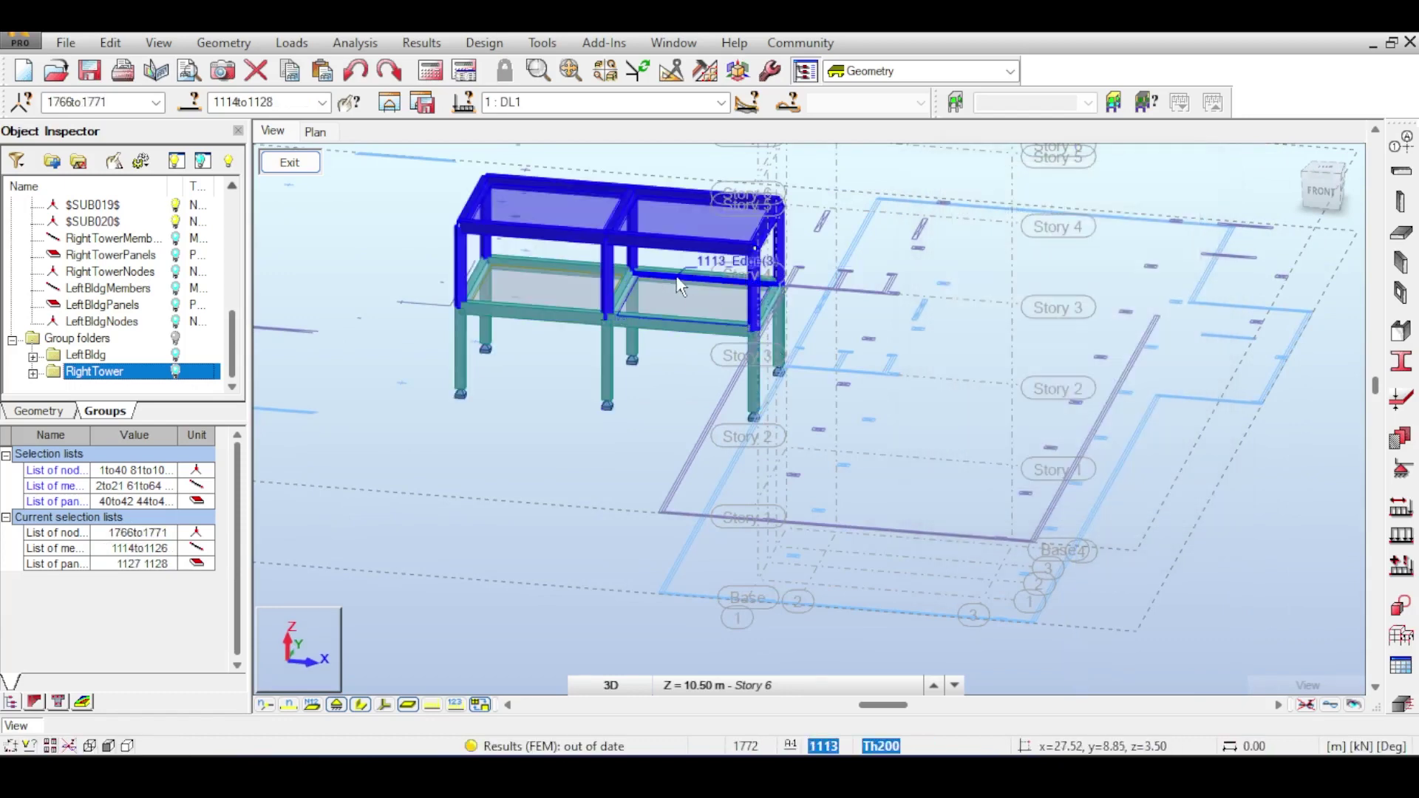
scroll(897, 312, up, 5)
scroll(902, 323, down, 5)
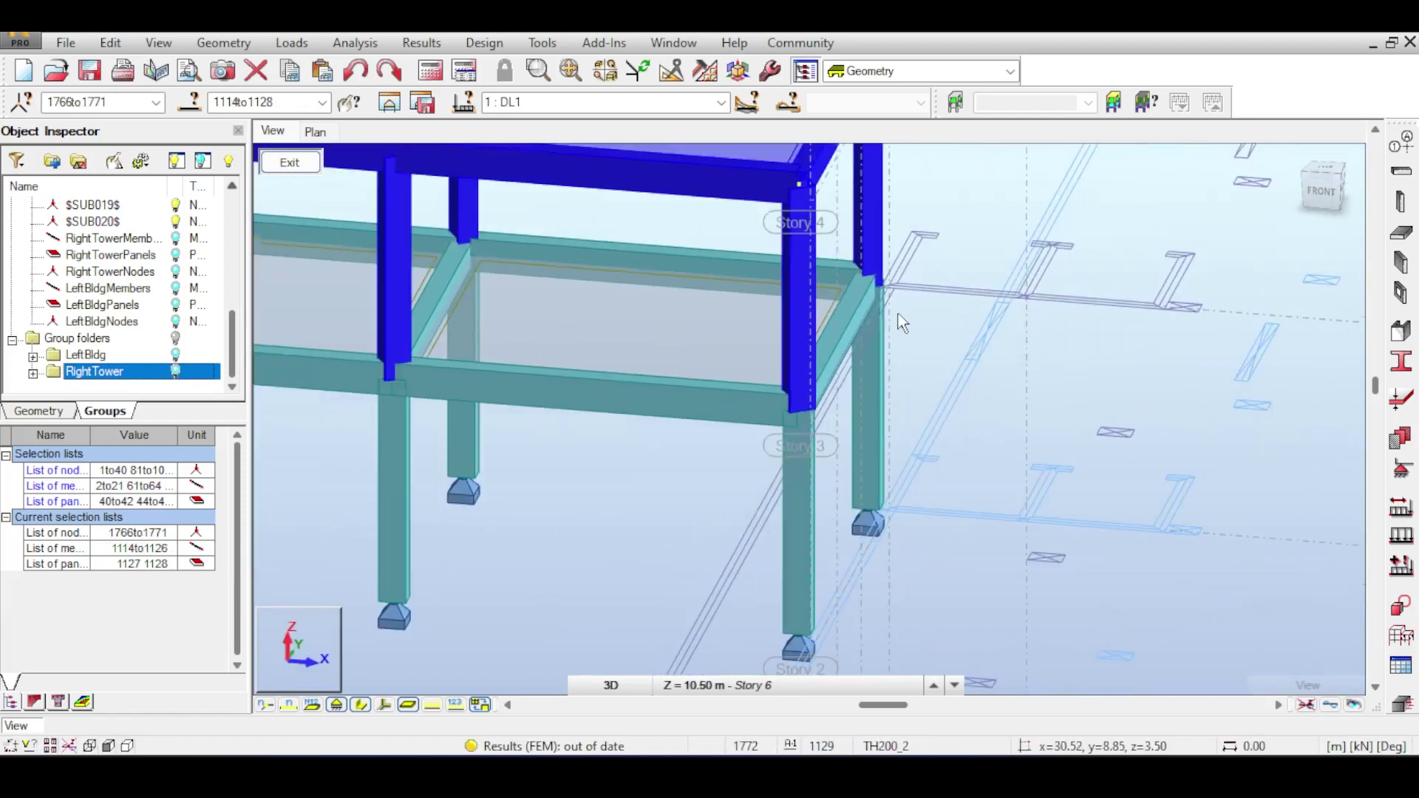
scroll(898, 337, up, 2)
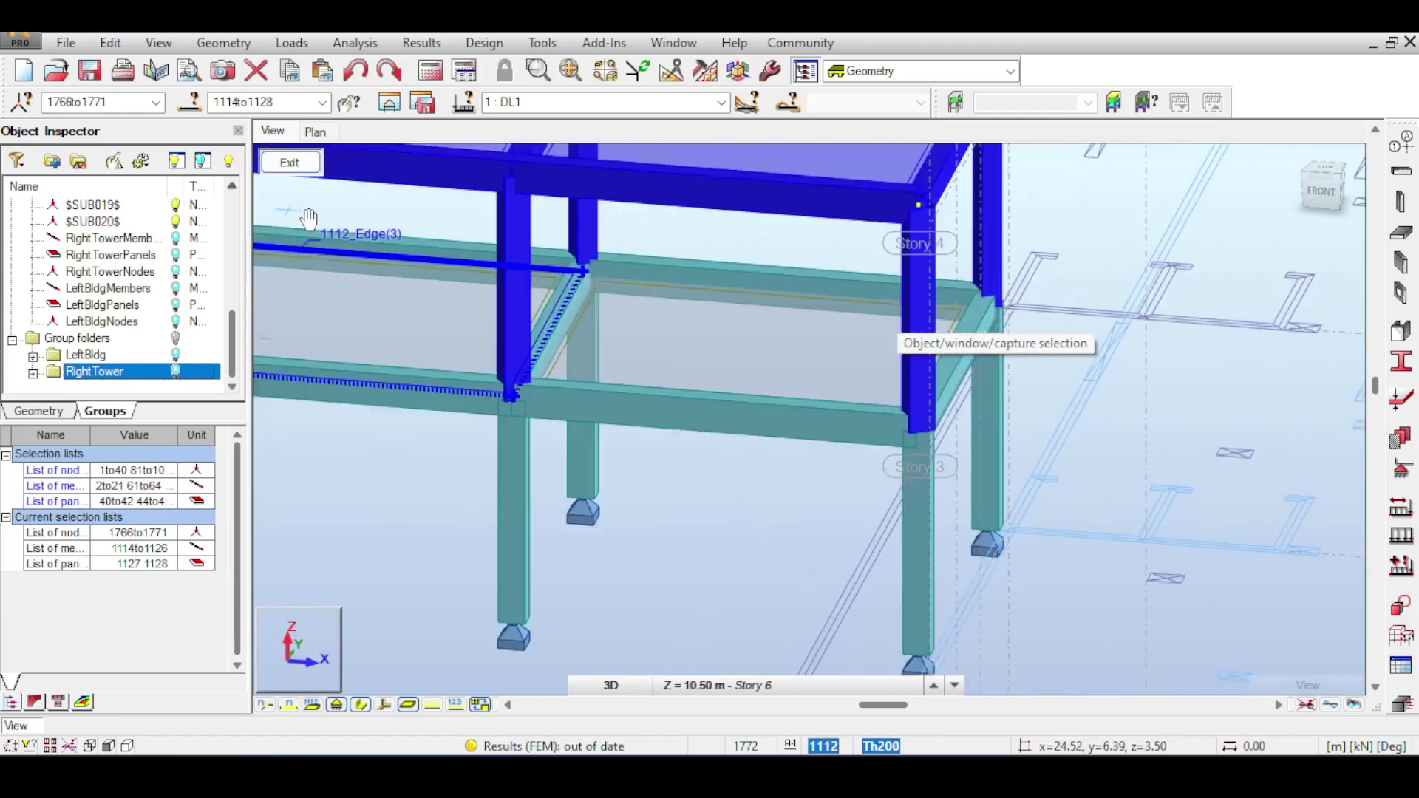
click(110, 42)
mouse_move(193, 303)
click(498, 302)
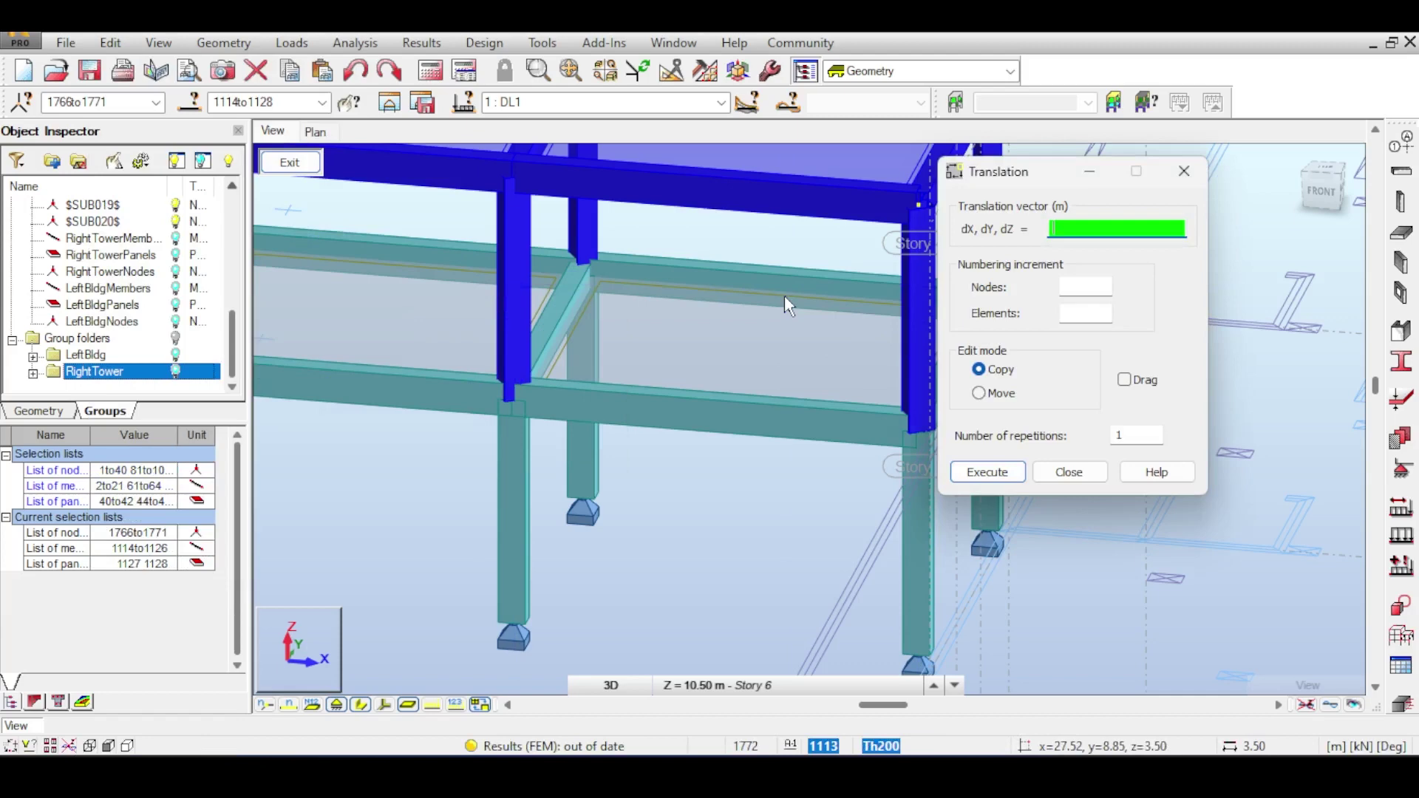
scroll(783, 295, down, 2)
scroll(779, 292, down, 2)
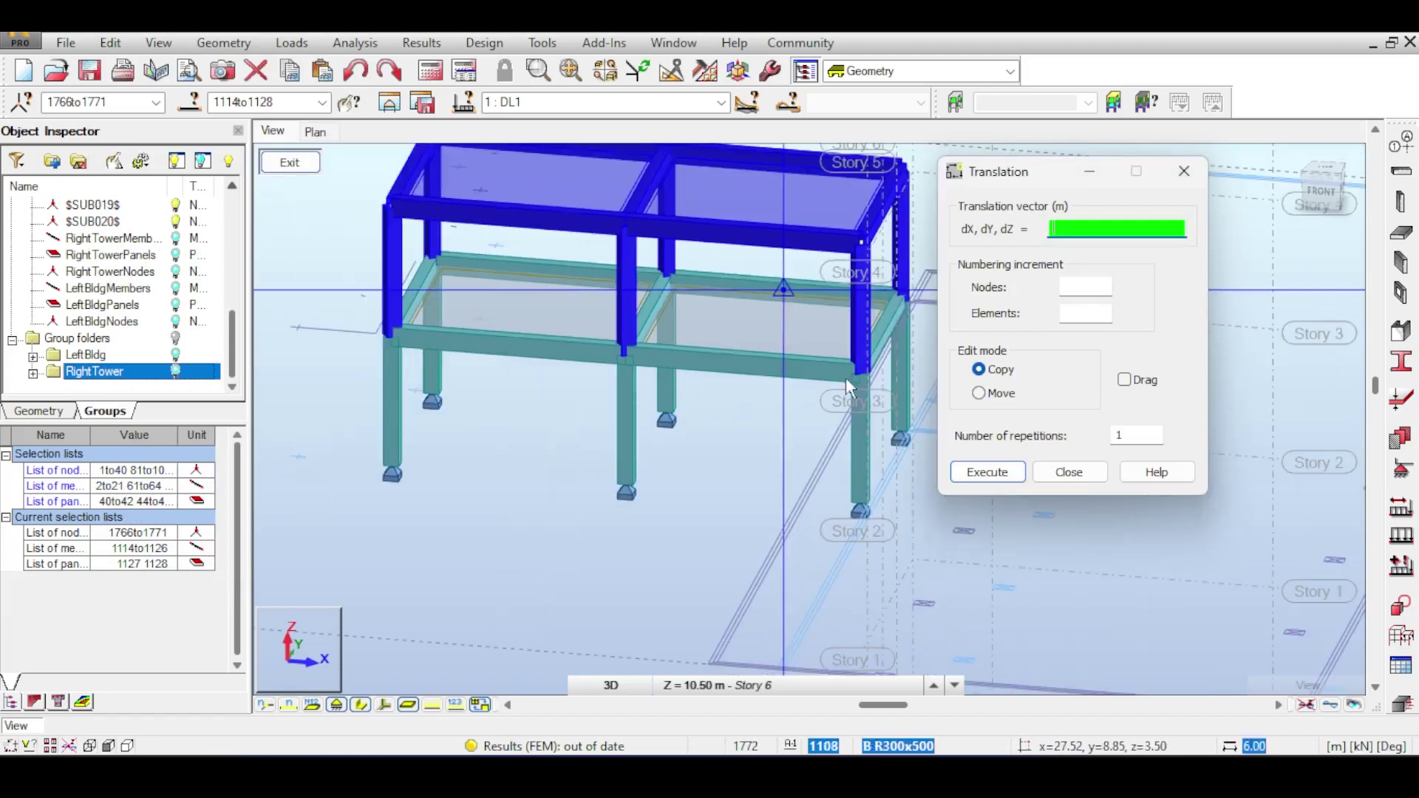
click(1069, 472)
Select all upper-storey columns of the connecting frame in the front view and set their gamma angle to 0.
scroll(687, 418, up, 5)
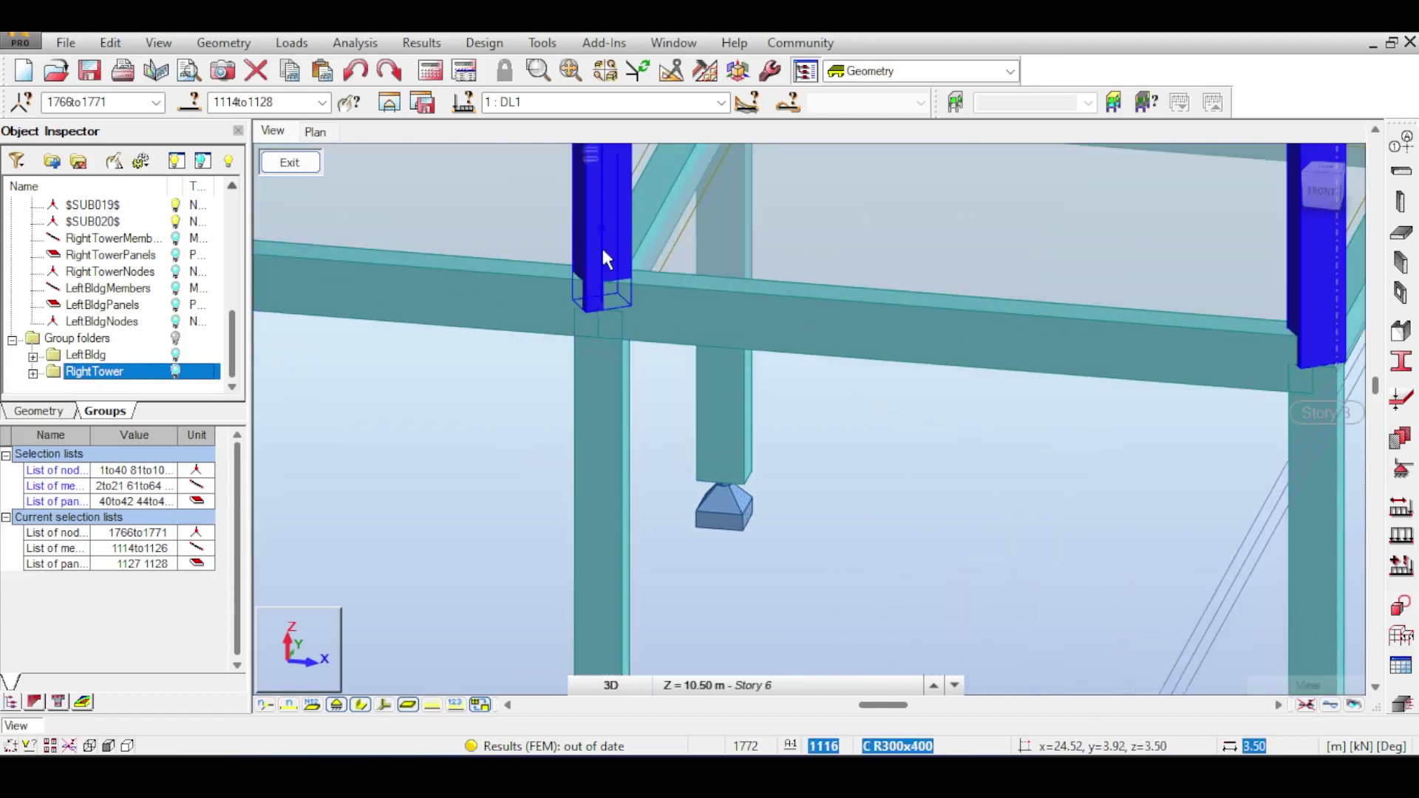
scroll(606, 258, down, 5)
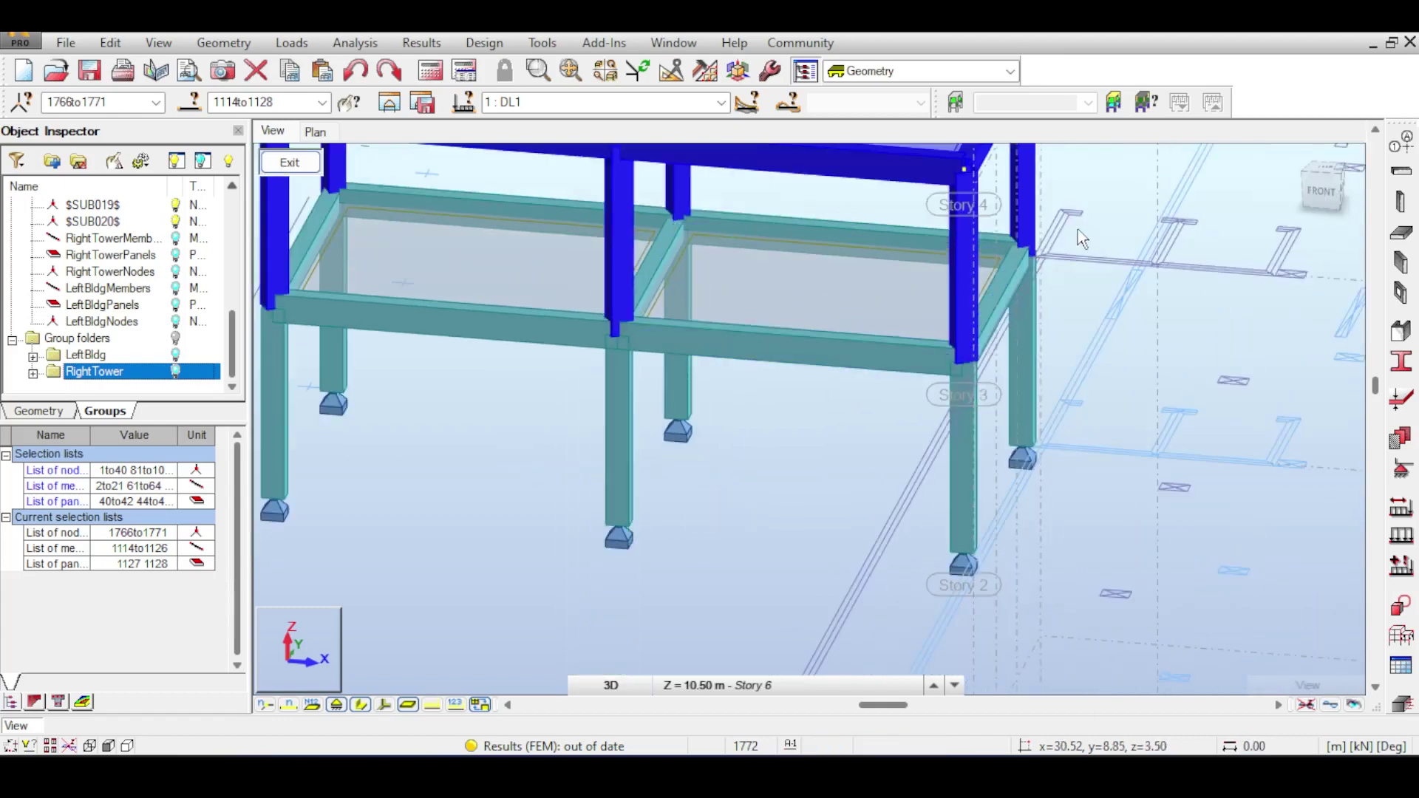
click(1327, 191)
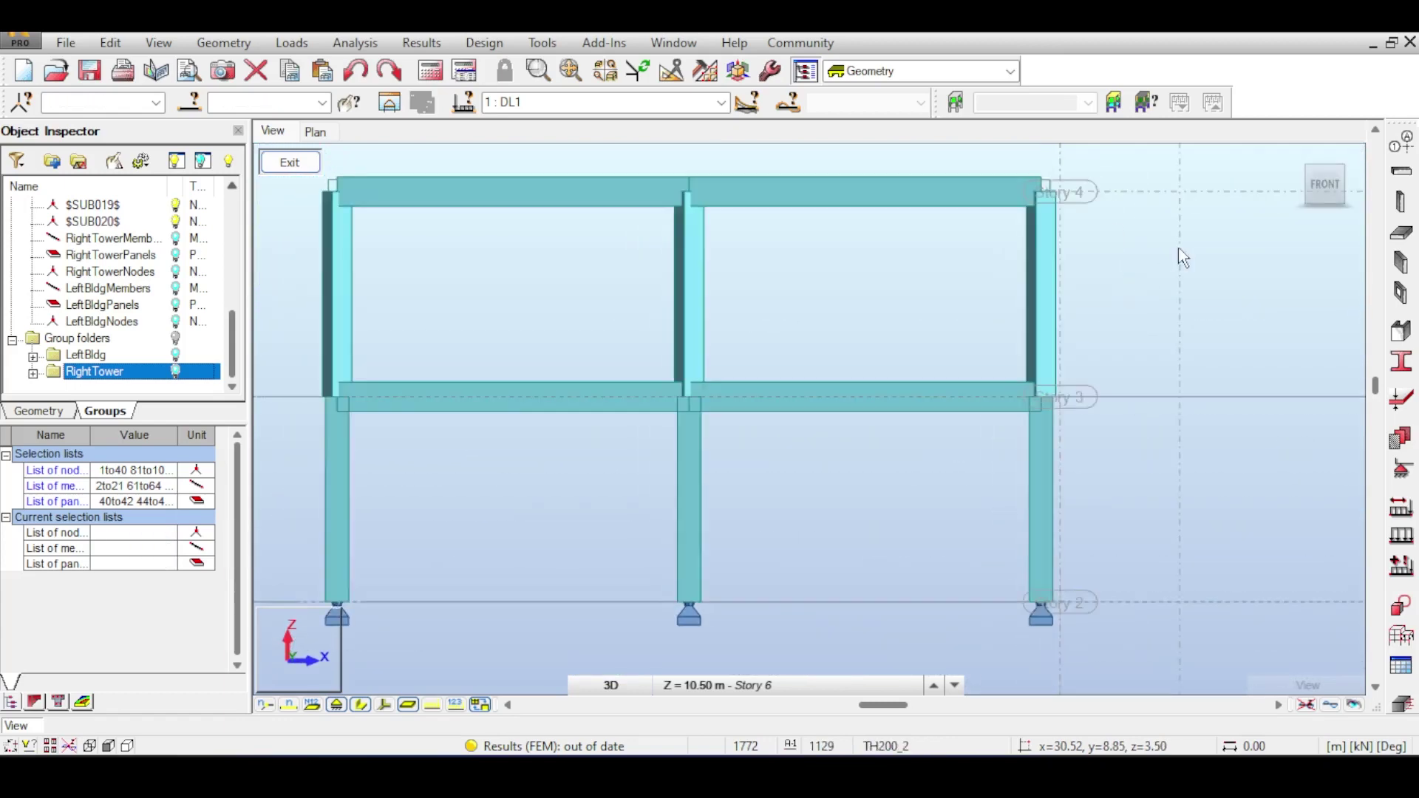
drag(1118, 248, 378, 285)
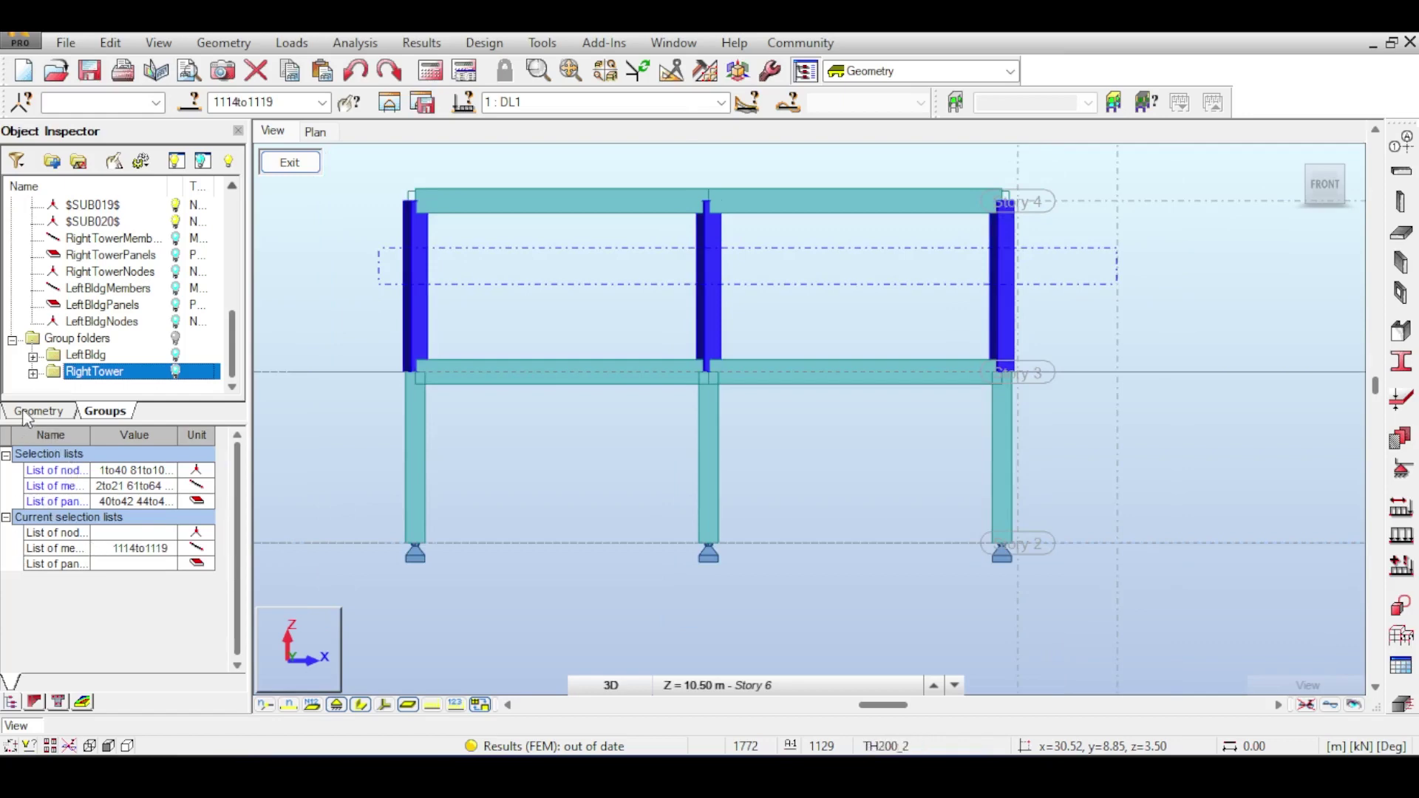
click(47, 413)
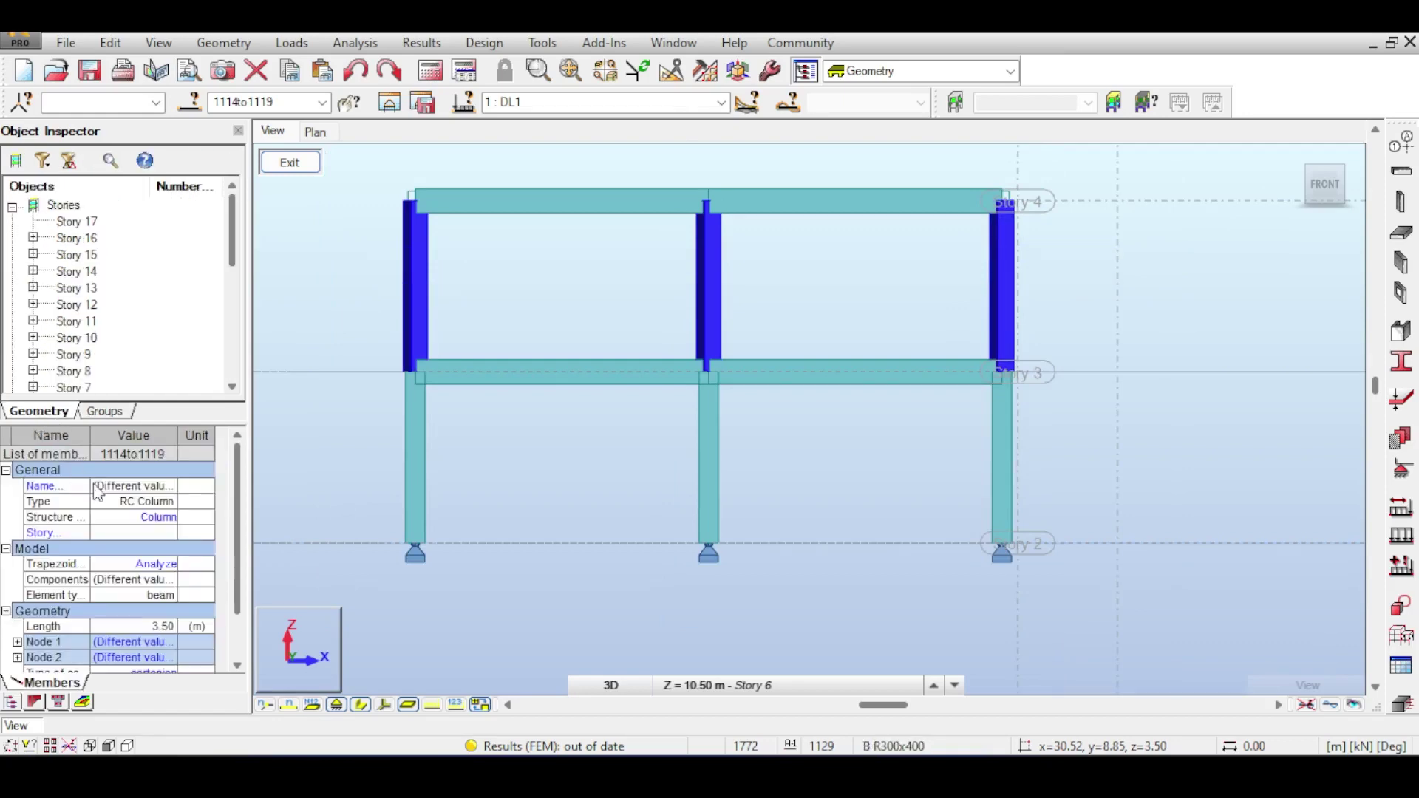
drag(238, 473, 234, 561)
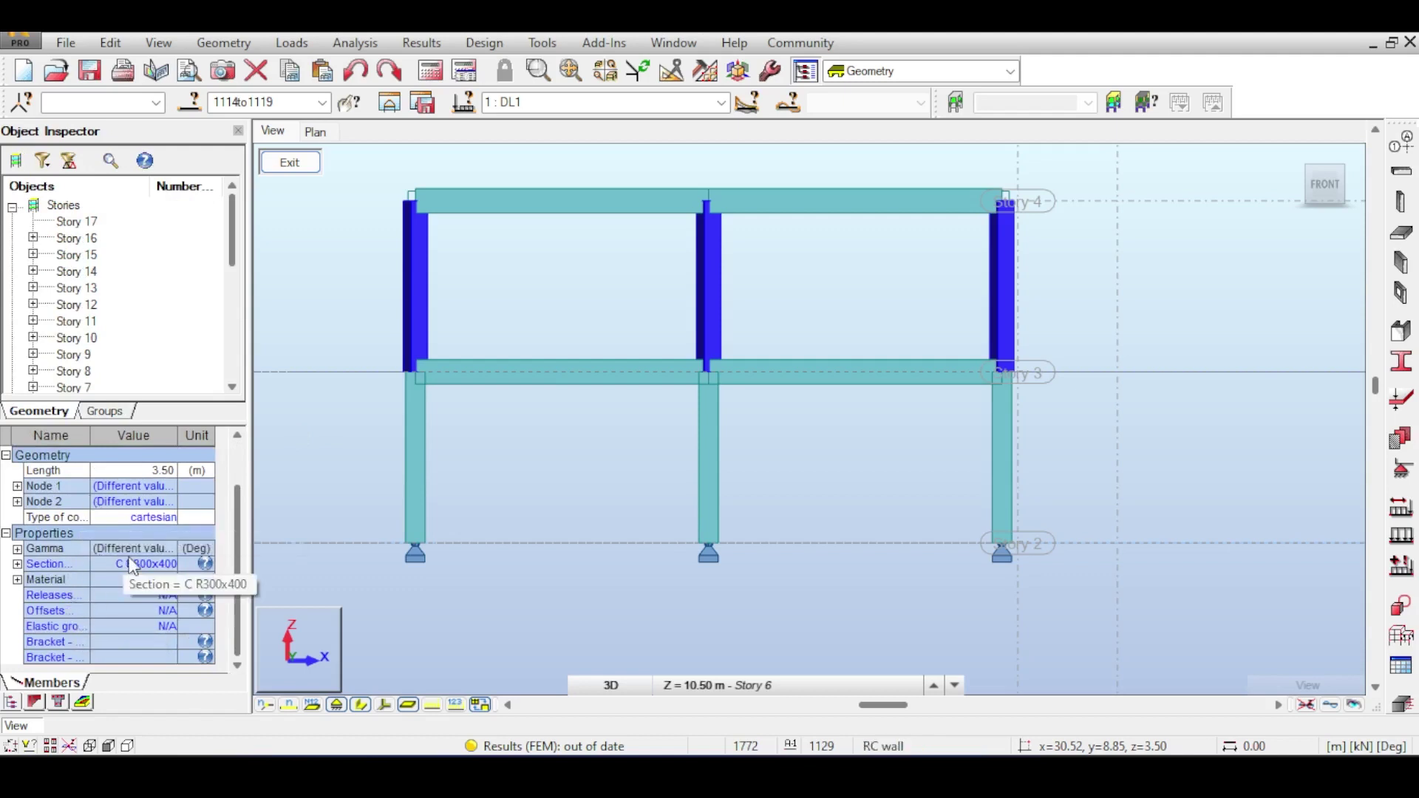
click(17, 548)
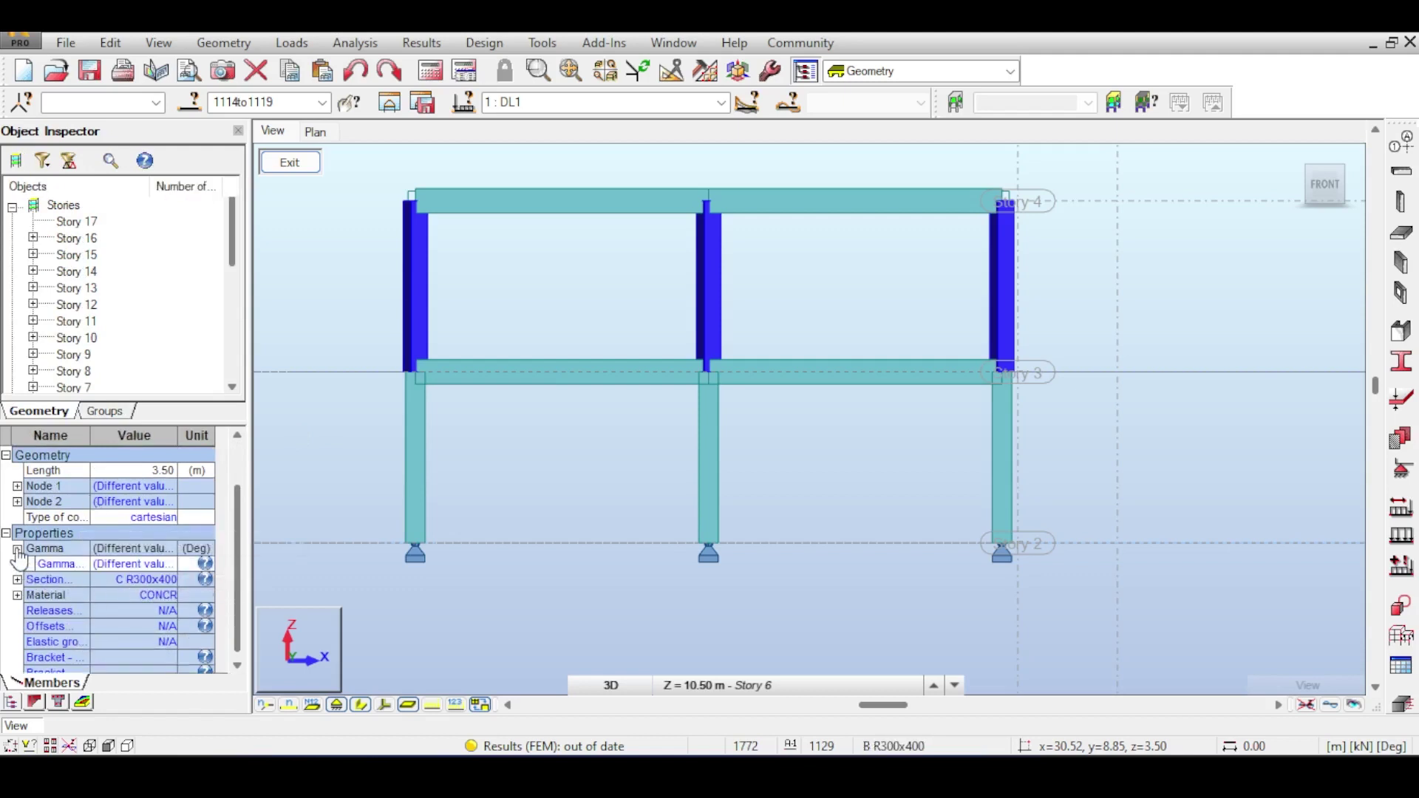
click(142, 565)
text(0)
key(Return)
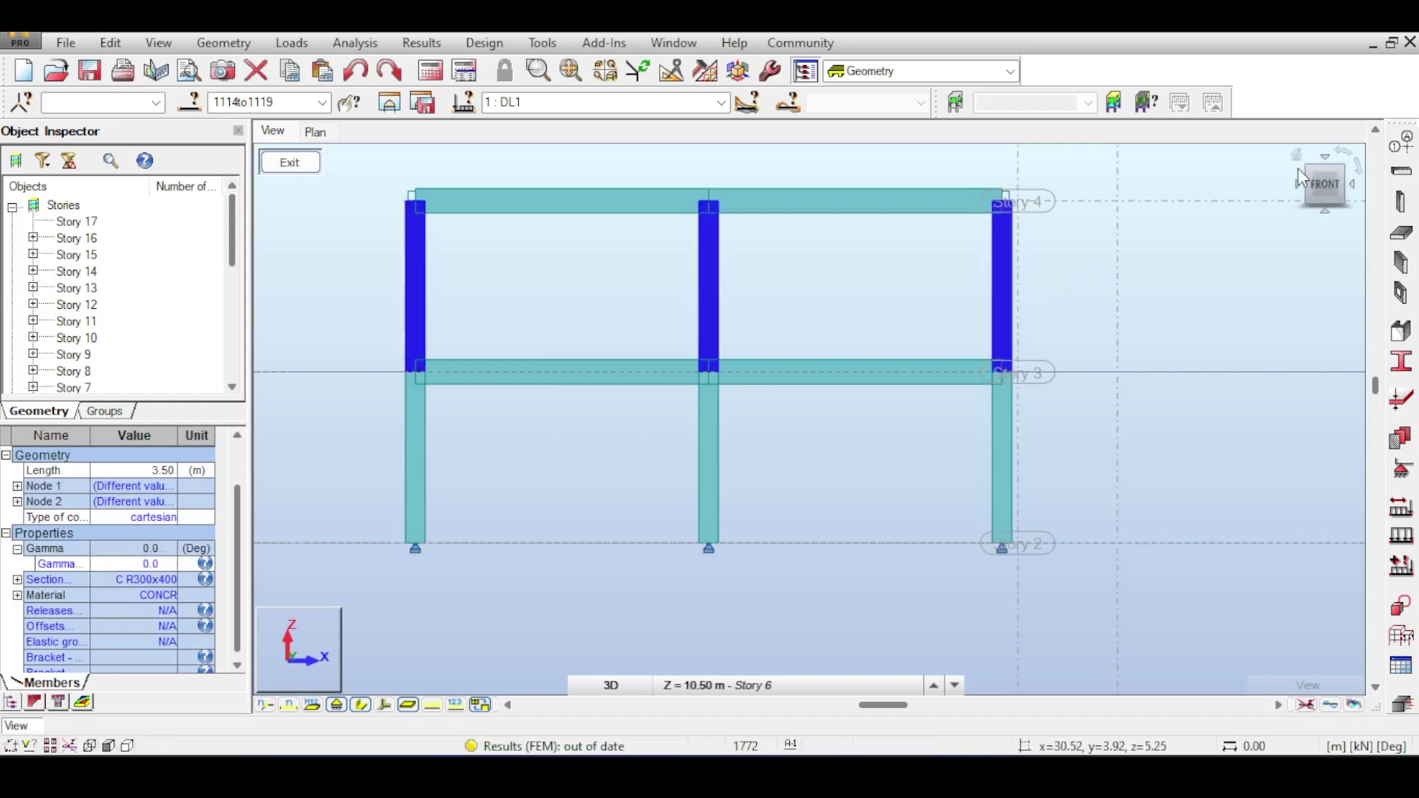
Return to the isometric home view, clear the column selection and examine the two-storey connecting frame.
click(1297, 155)
scroll(754, 298, up, 4)
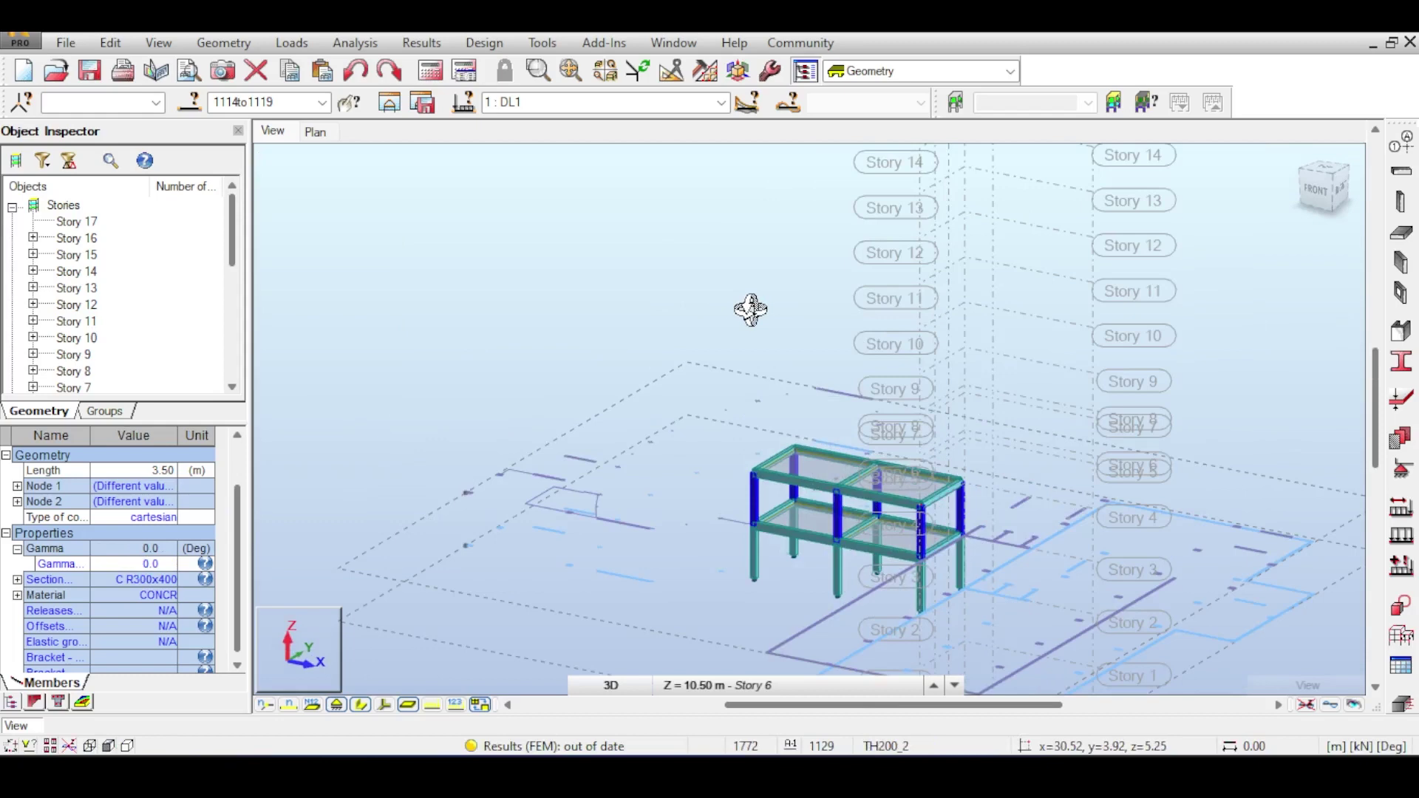
right_click(754, 309)
click(761, 323)
middle_drag(885, 345, 629, 211)
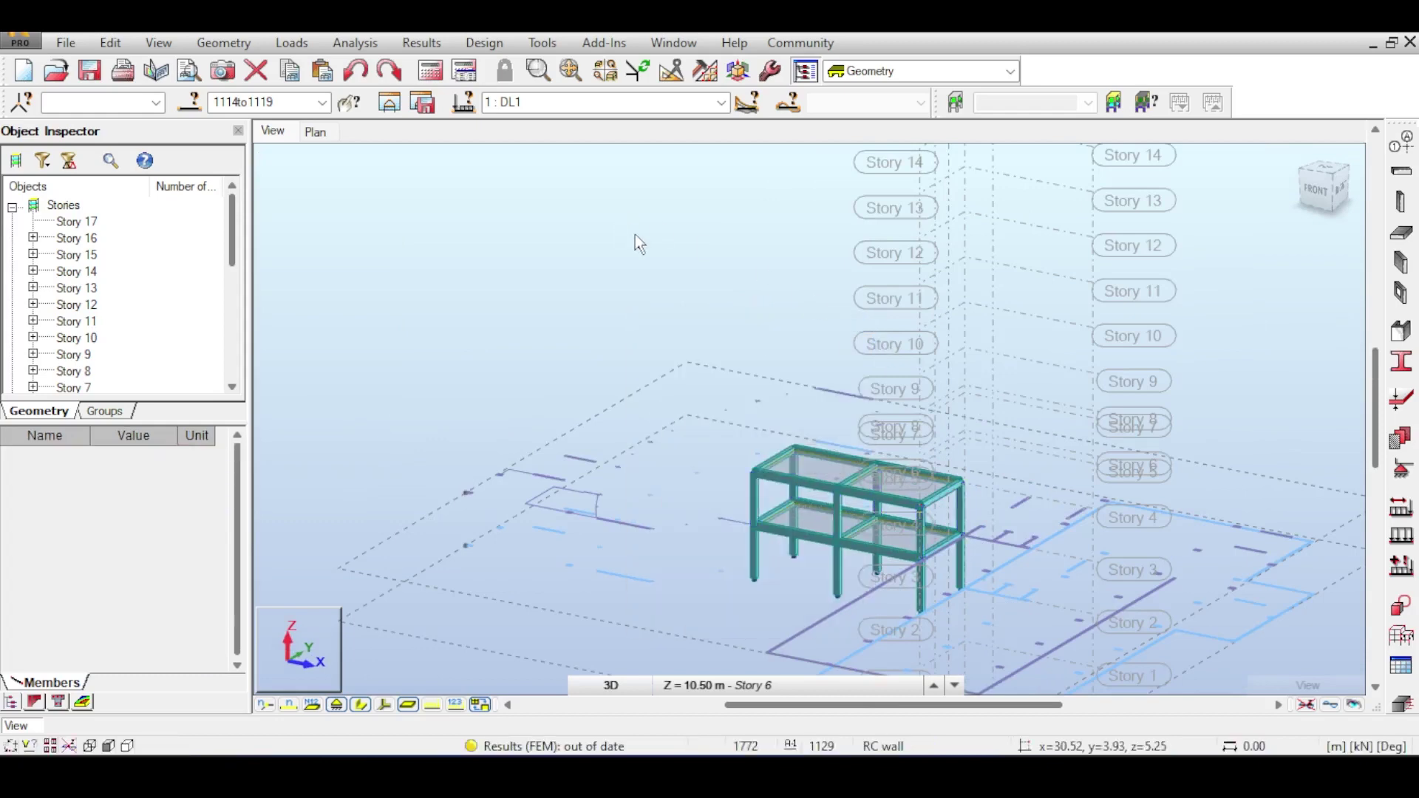
scroll(637, 273, up, 3)
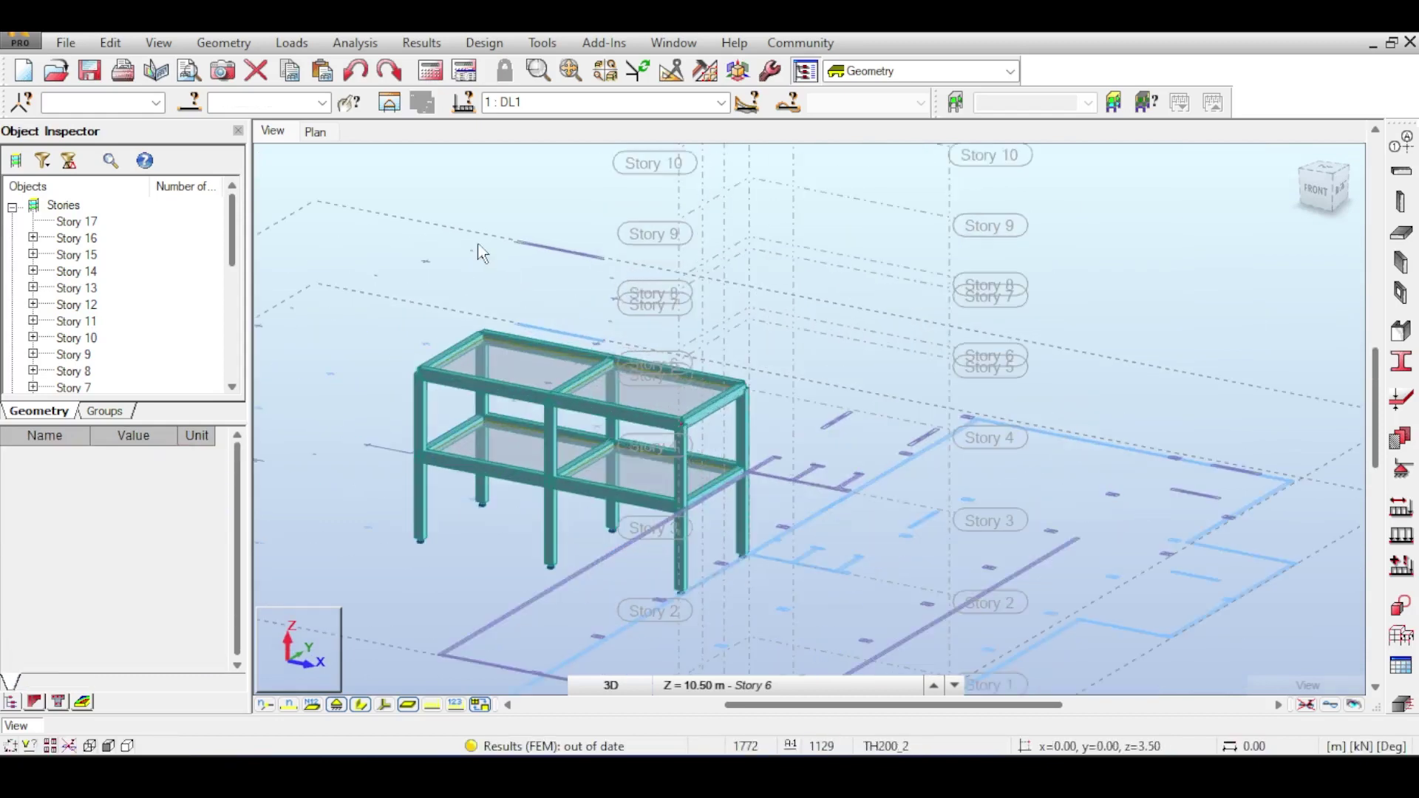
middle_drag(476, 244, 604, 237)
scroll(605, 240, down, 3)
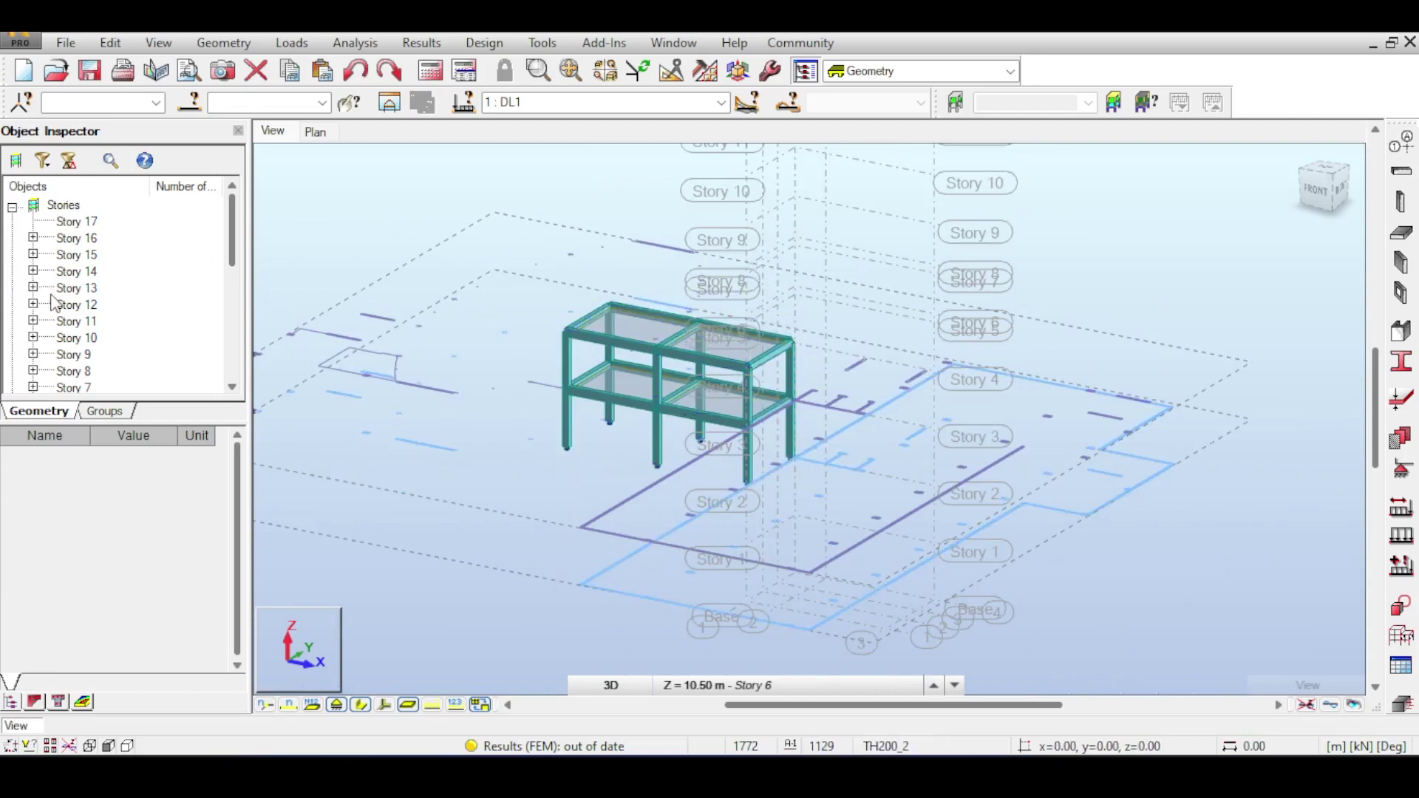
Activate all object groups and adjust the hiding of inactive objects to display both buildings together with the connecting frame.
click(104, 411)
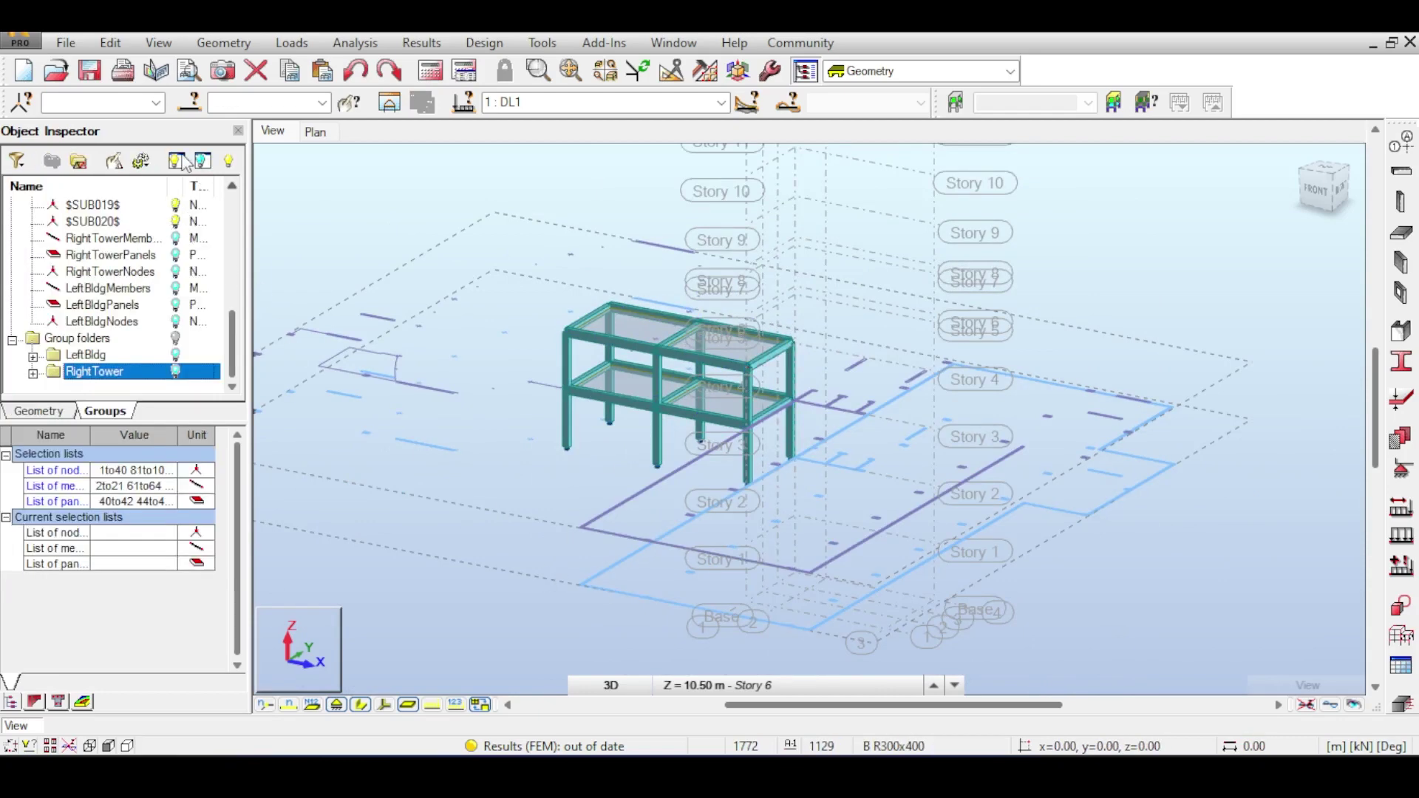
click(229, 161)
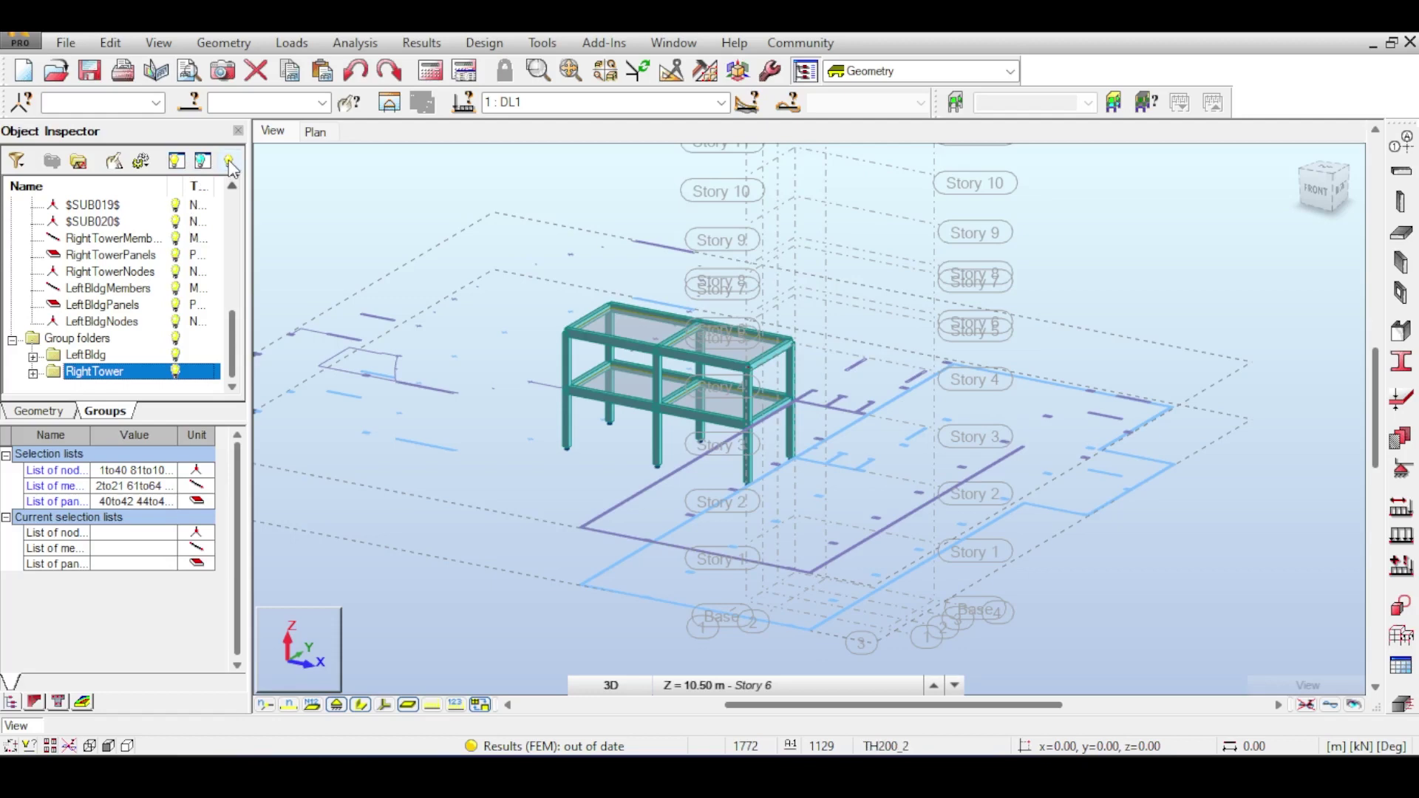
click(176, 161)
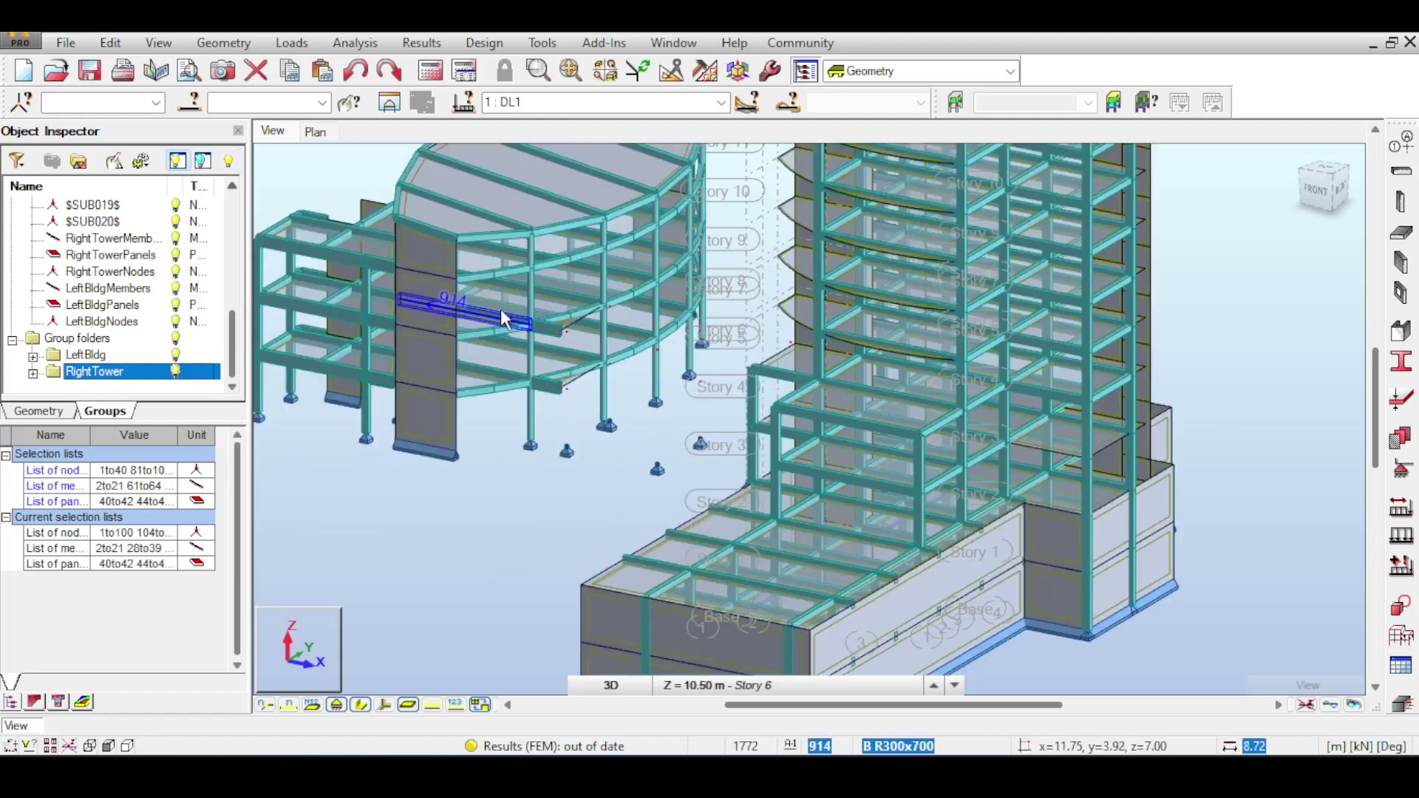
scroll(501, 309, down, 1)
scroll(583, 355, up, 3)
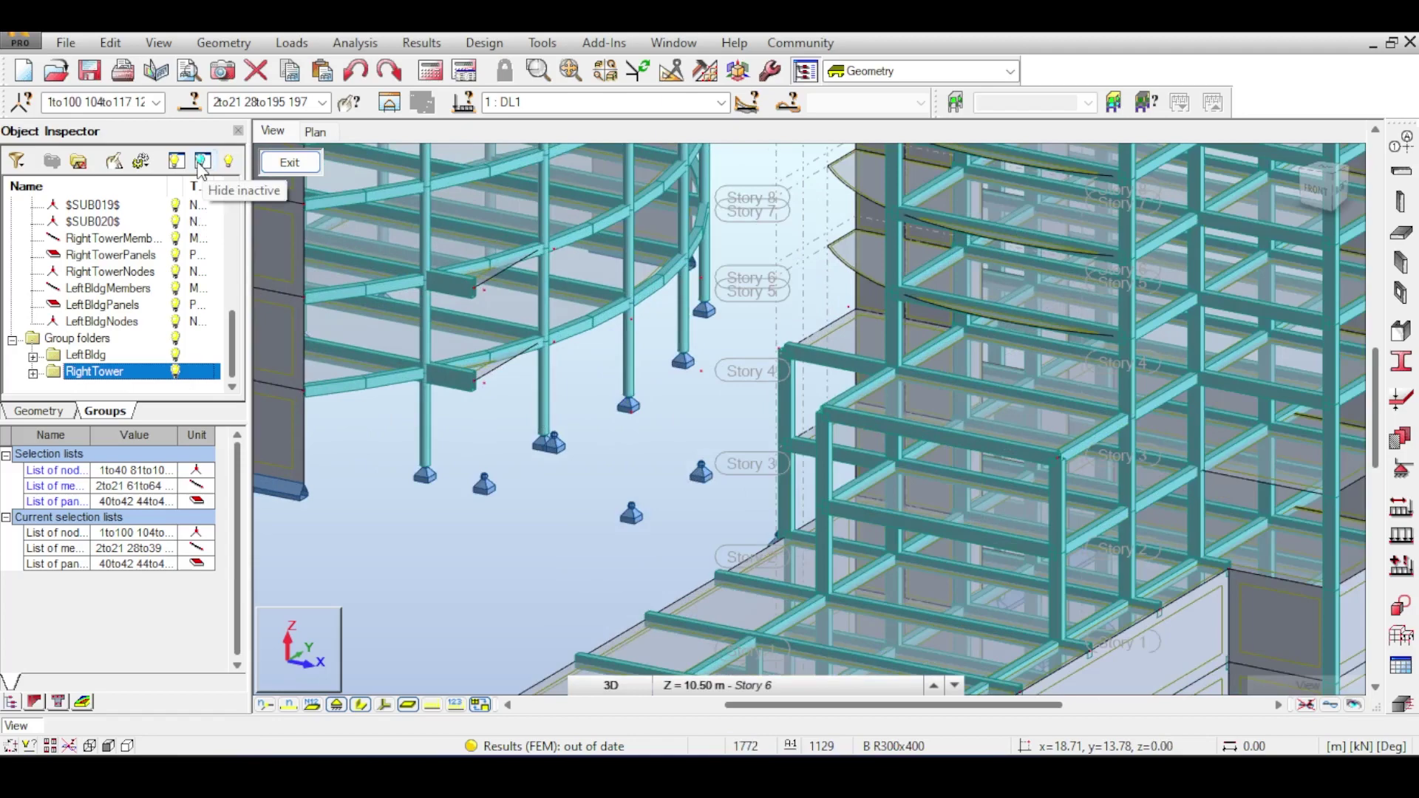
click(202, 161)
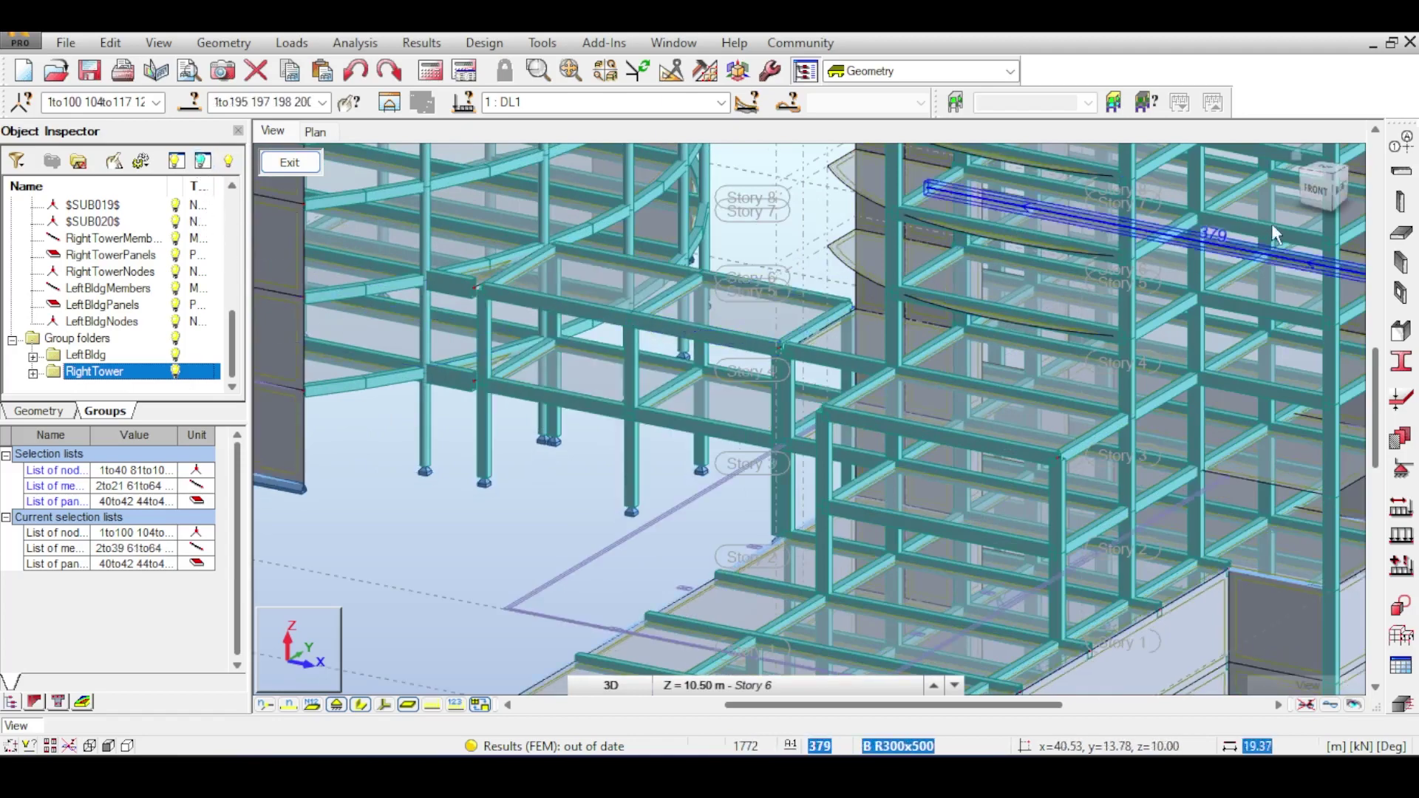
Bring the whole structure into view and render it with Materials, Shadow and Ground in the Structure View settings.
mouse_move(1323, 189)
mouse_down()
mouse_move(1351, 169)
mouse_move(1323, 196)
mouse_up()
scroll(1026, 353, down, 3)
scroll(1026, 354, down, 2)
middle_drag(1075, 290, 714, 386)
middle_drag(826, 251, 803, 297)
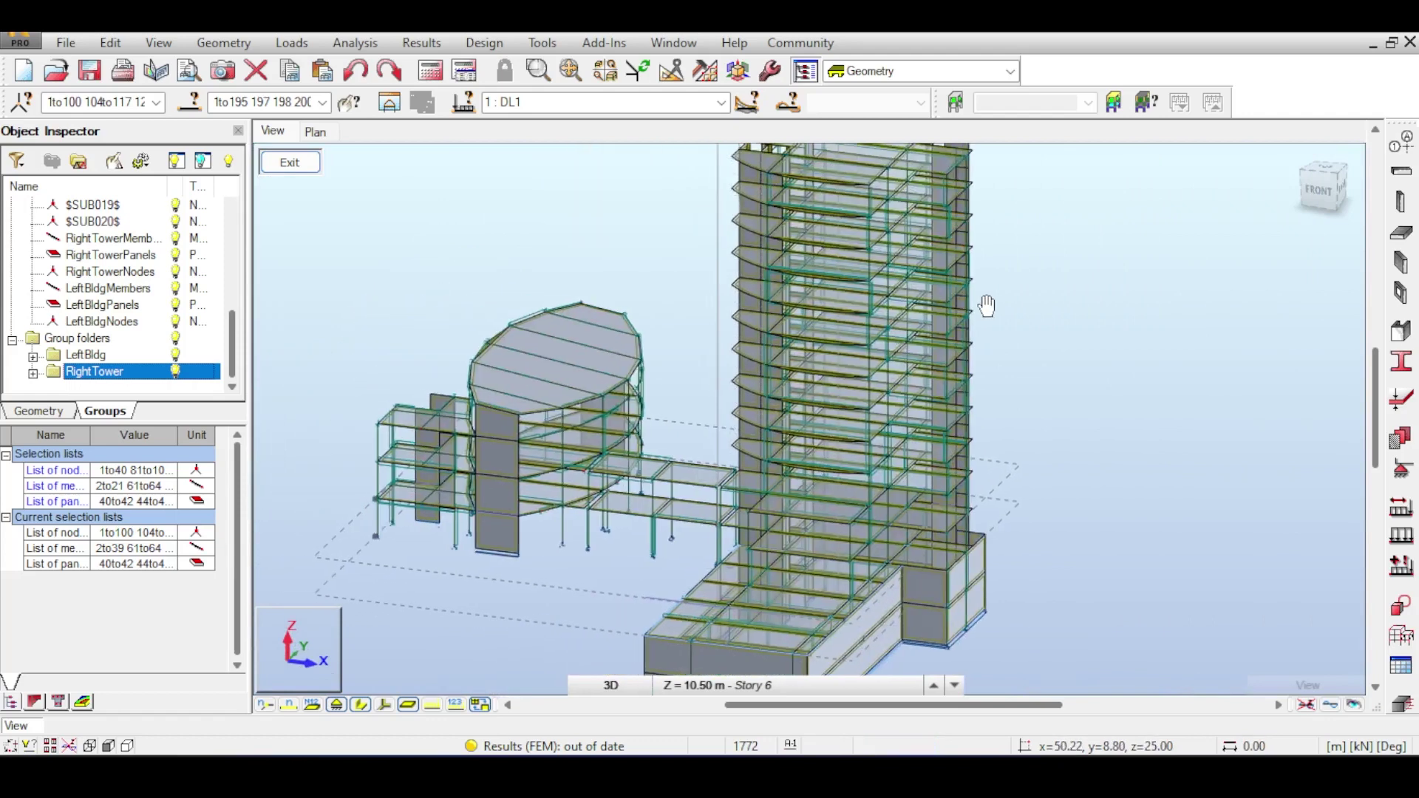
click(1328, 684)
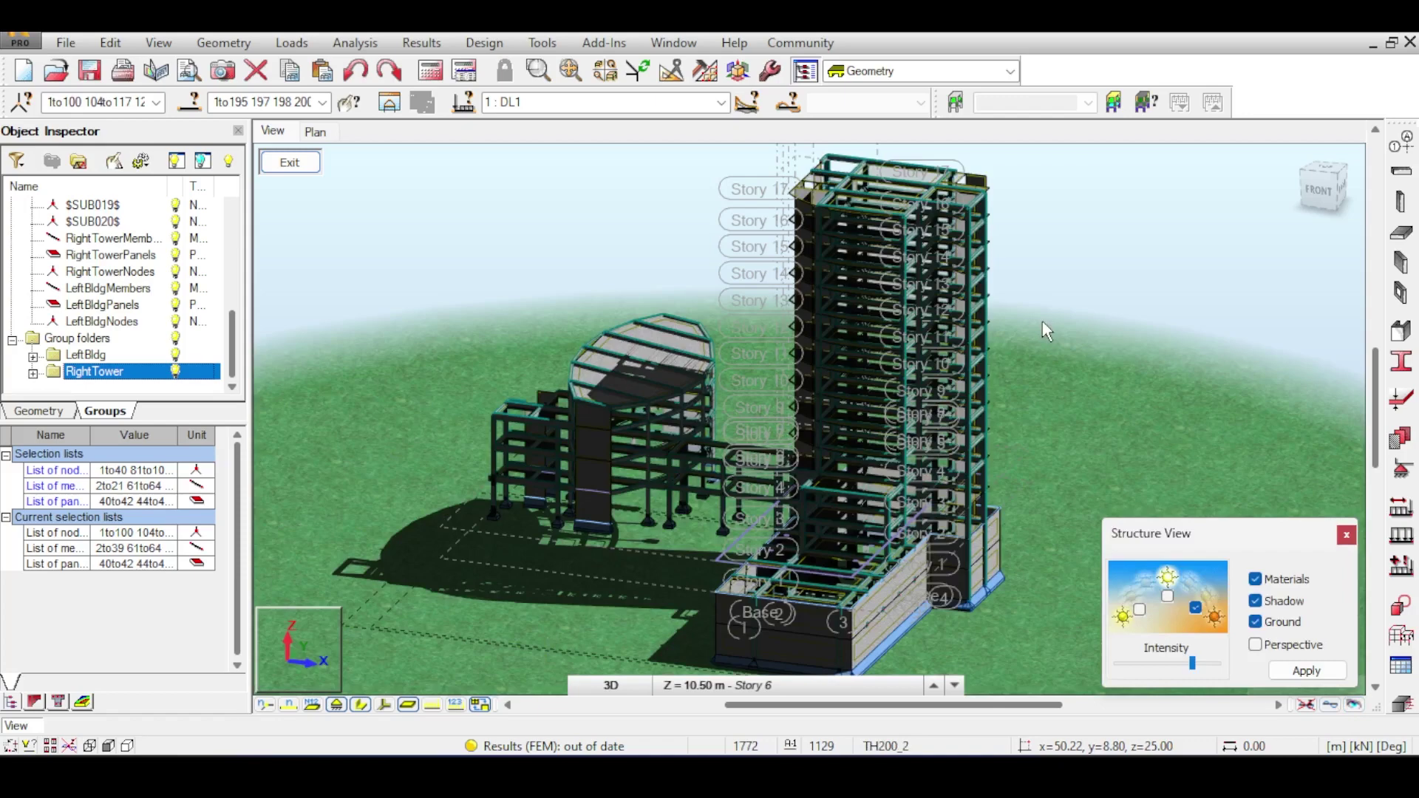
middle_drag(1125, 388, 1076, 377)
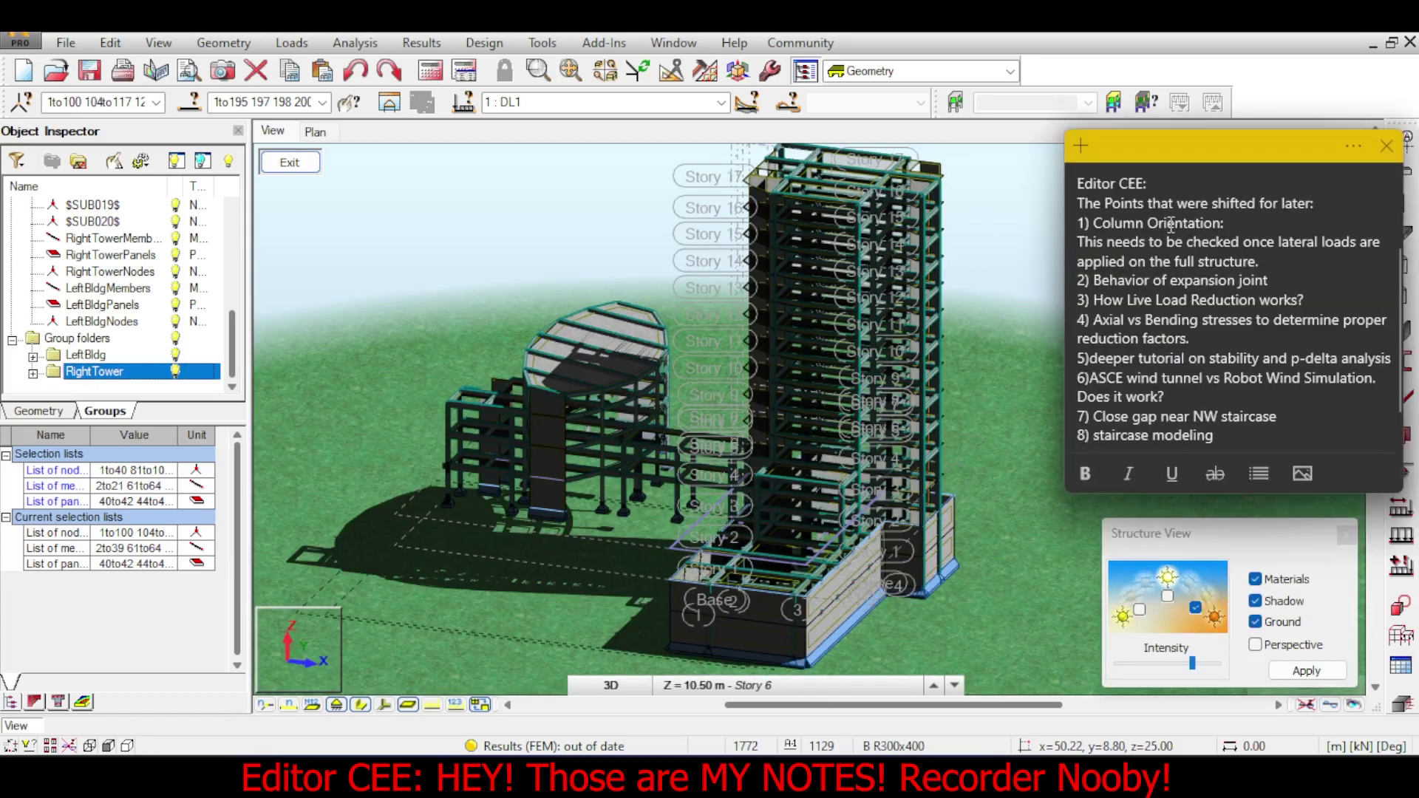
Review the note's deferred points on column orientation, axial vs bending stresses and p-delta analysis, and look over the rendered model.
double_click(1170, 223)
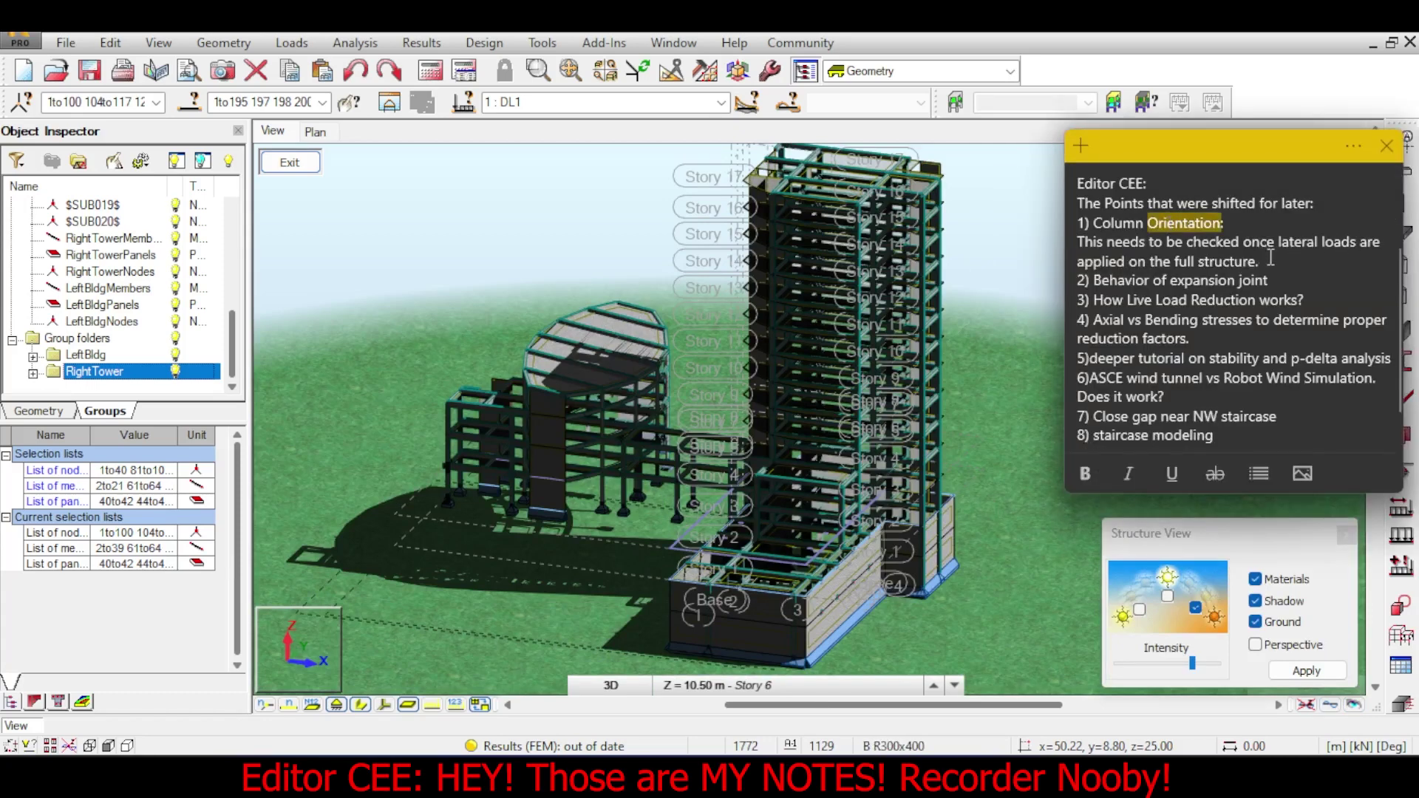
drag(1260, 260, 1073, 226)
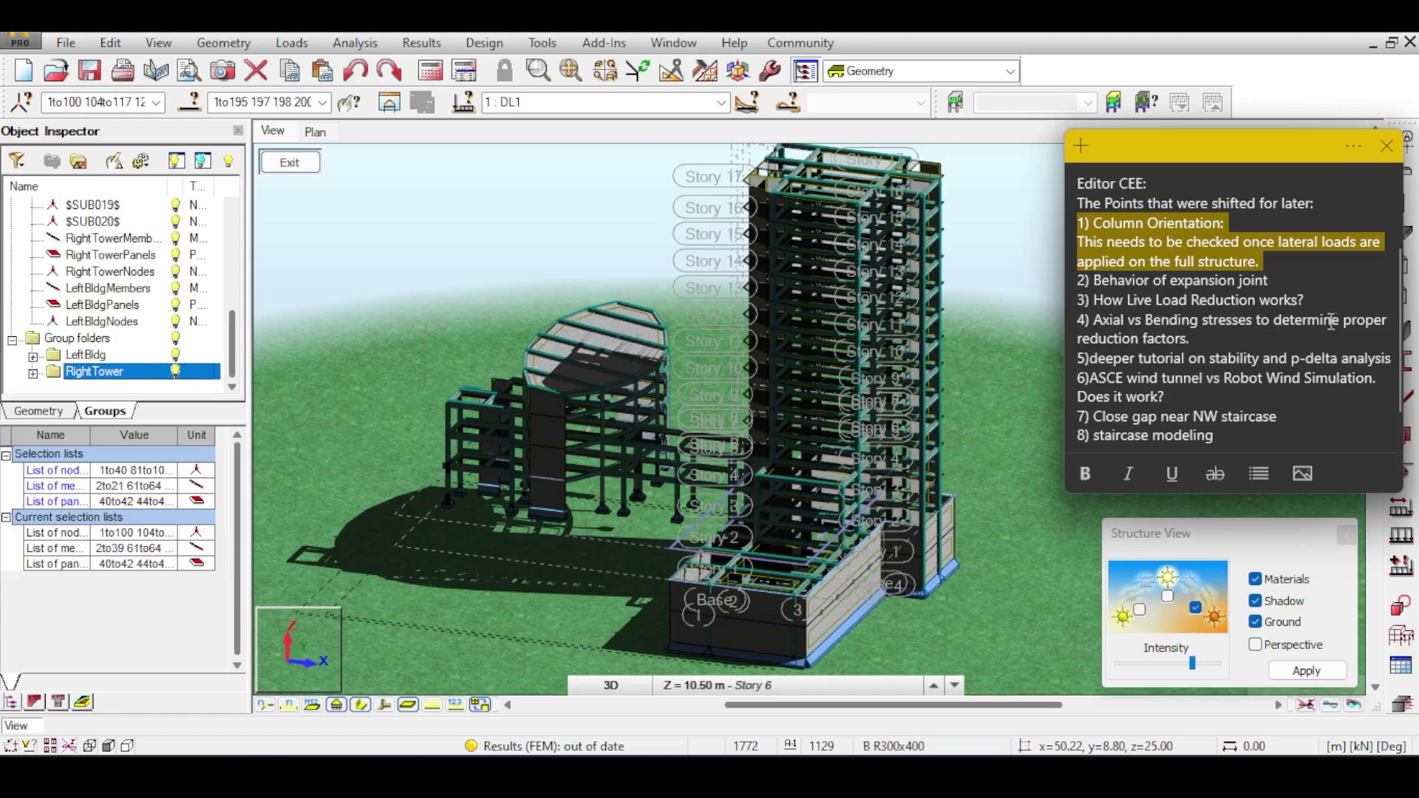
drag(1209, 346, 1094, 319)
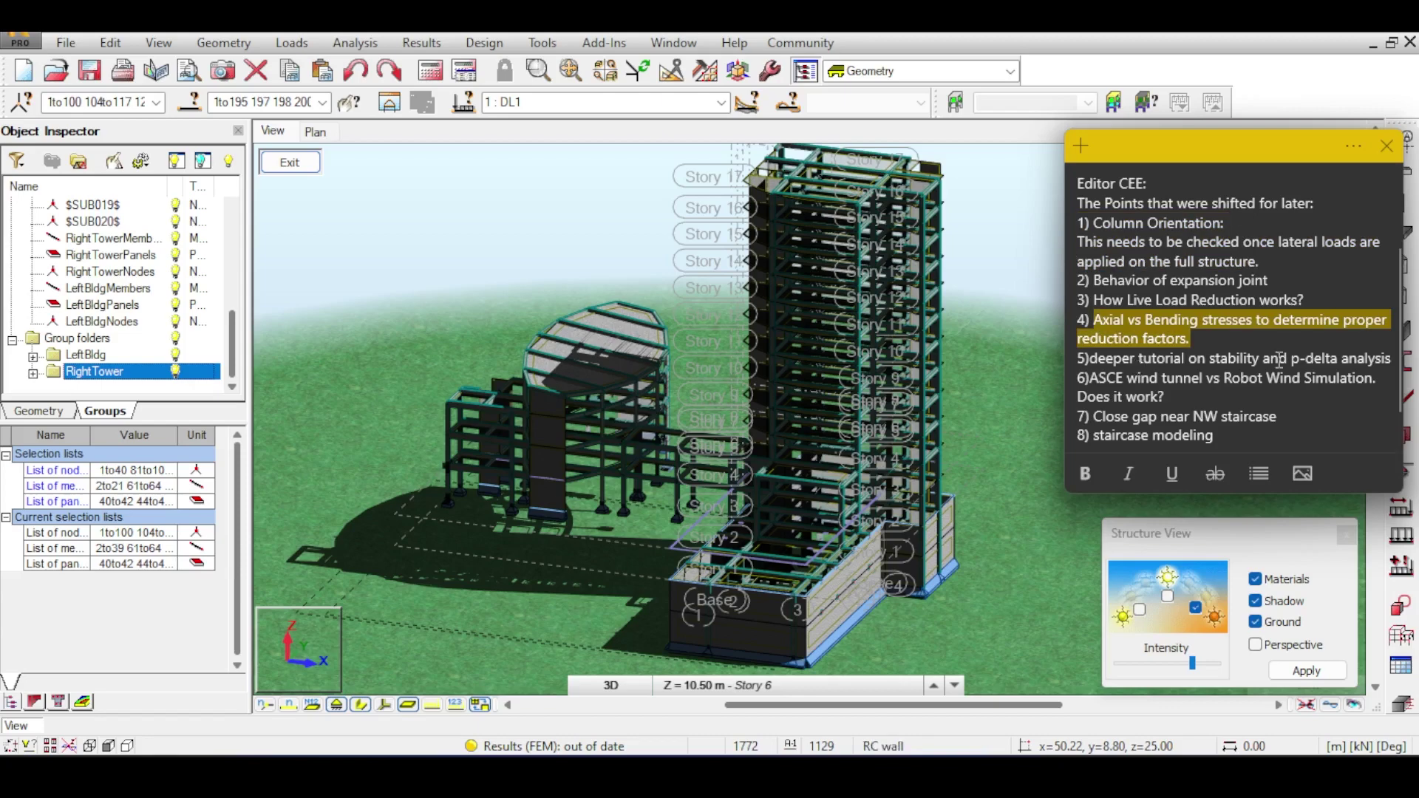
drag(1366, 359, 1143, 365)
click(1167, 394)
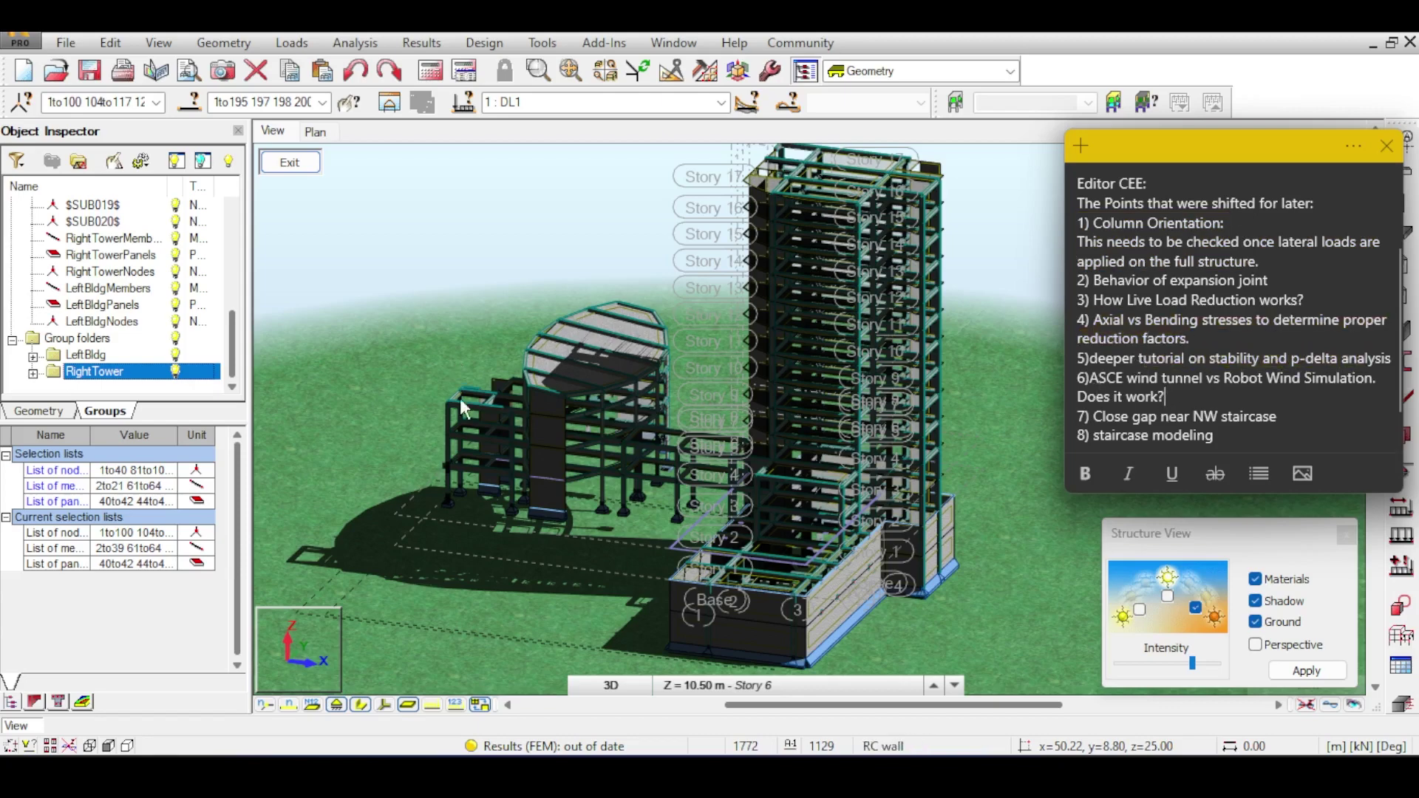
scroll(467, 409, up, 1)
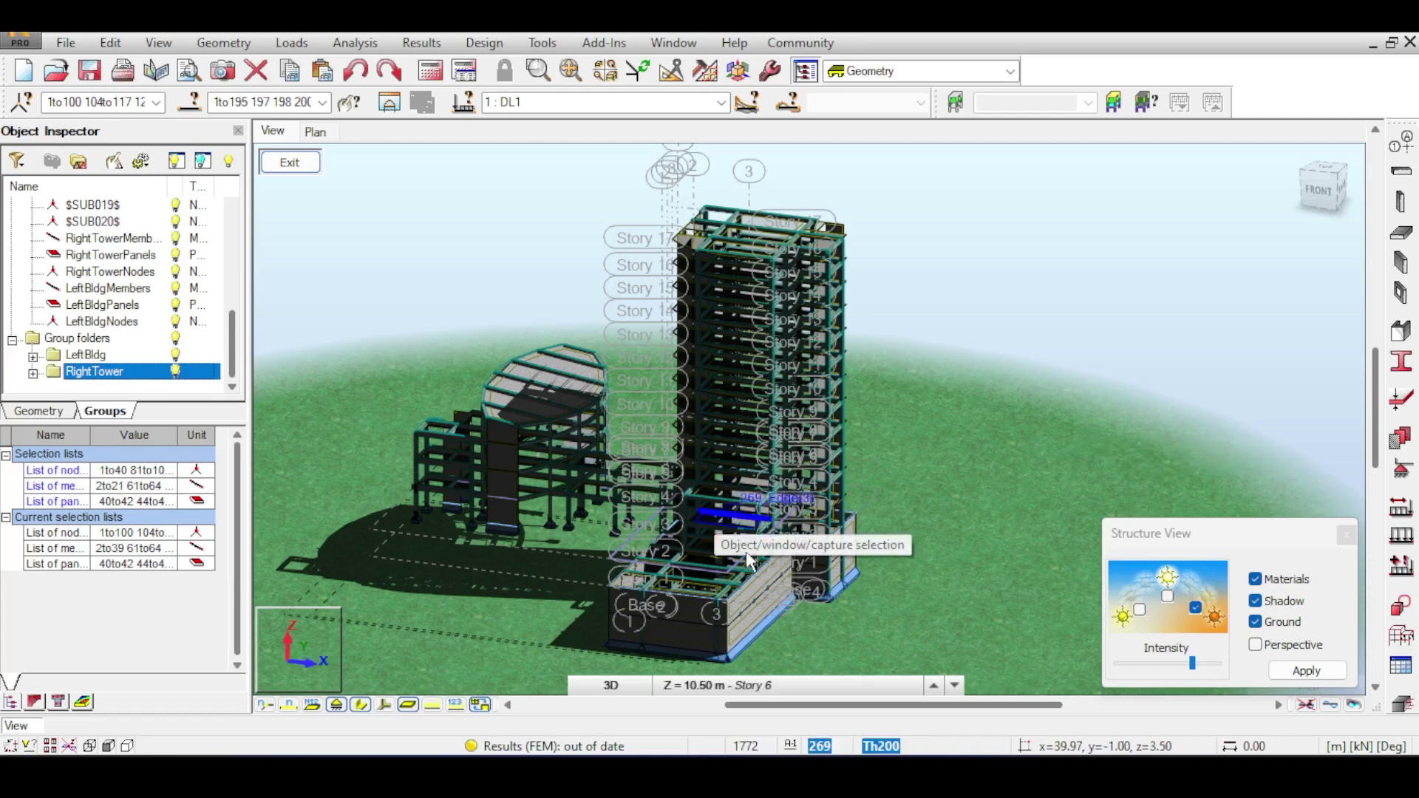
middle_drag(866, 411, 889, 395)
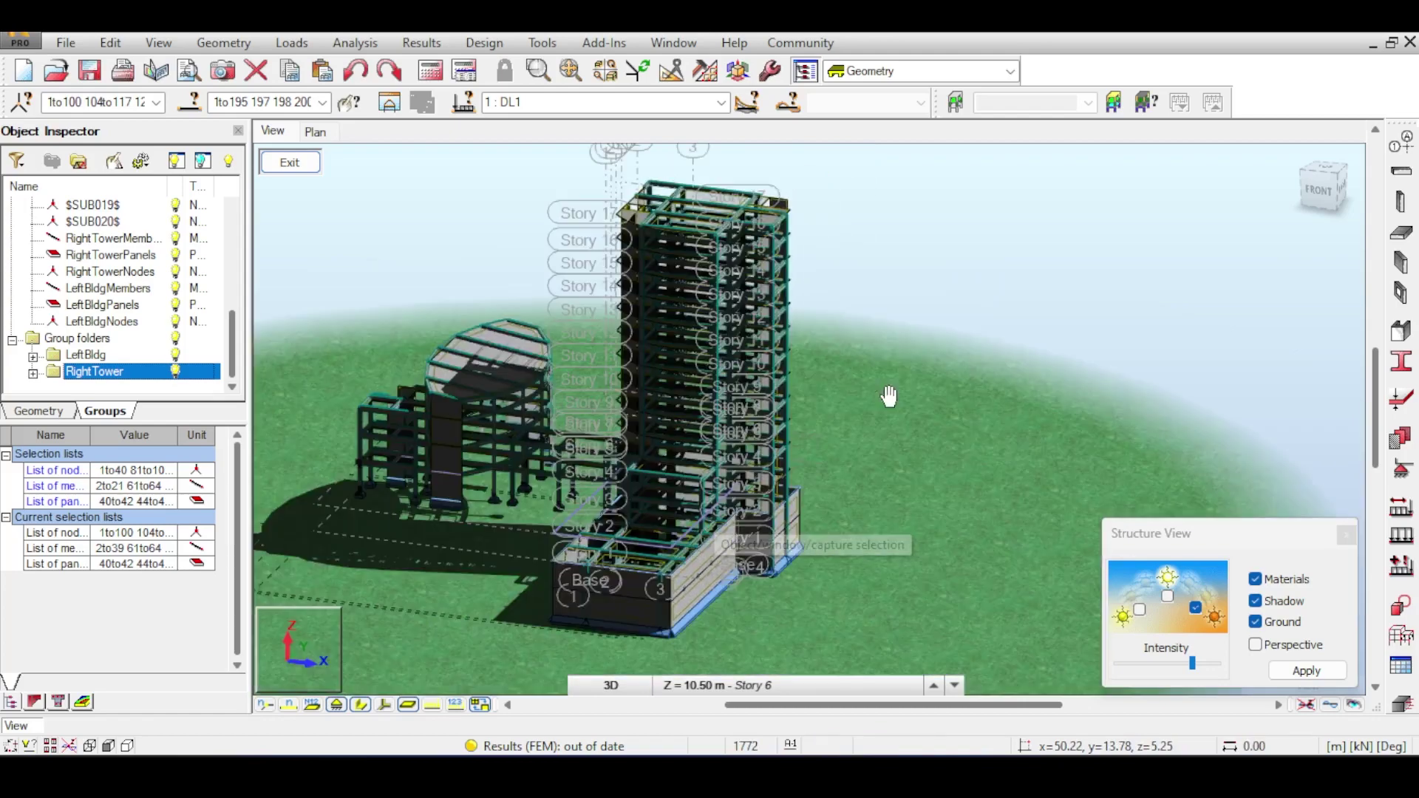